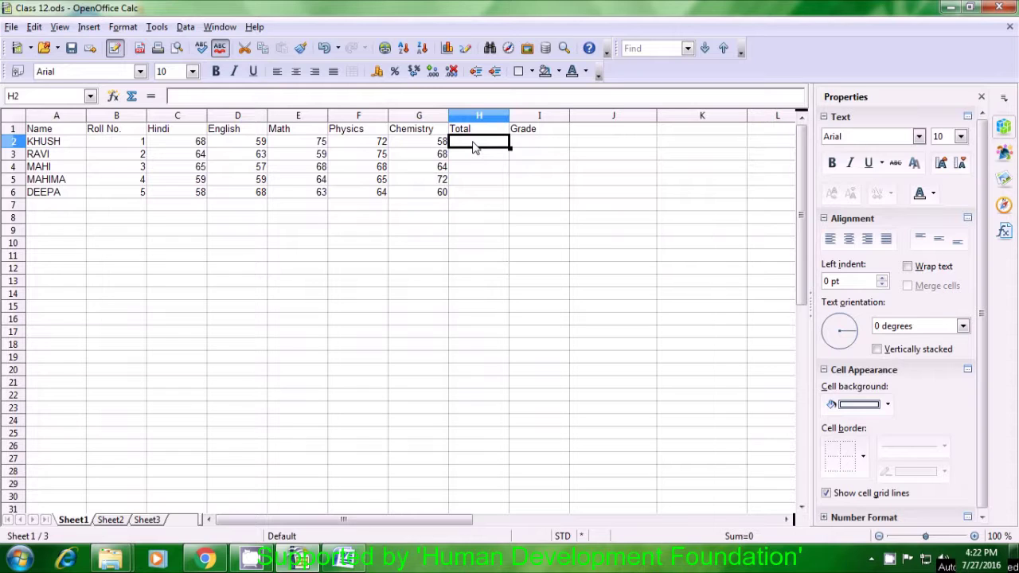
Enter =SUM(C2:G2) in H2 to total the first student's marks (332).
type("=")
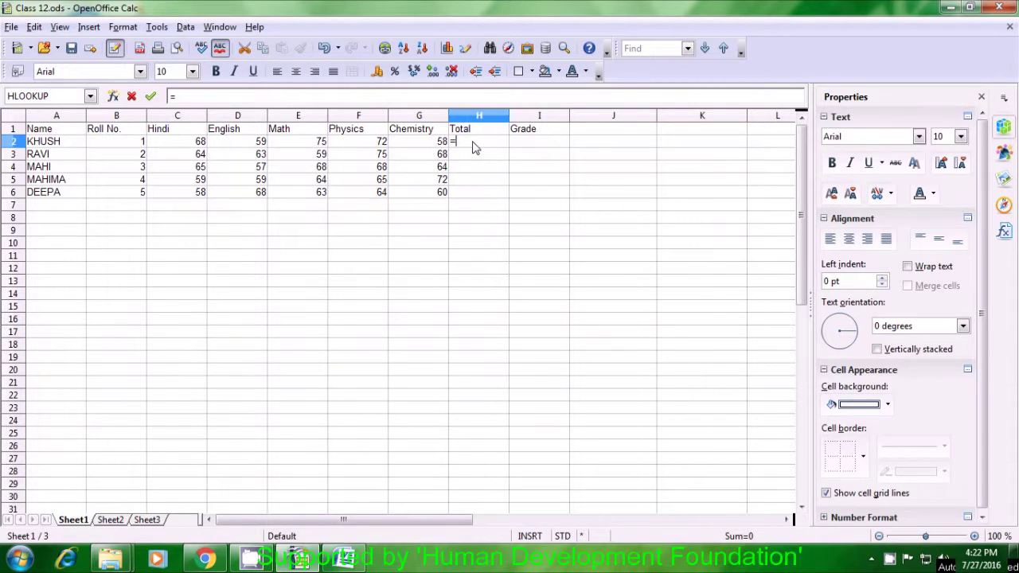
type("sum")
type("(")
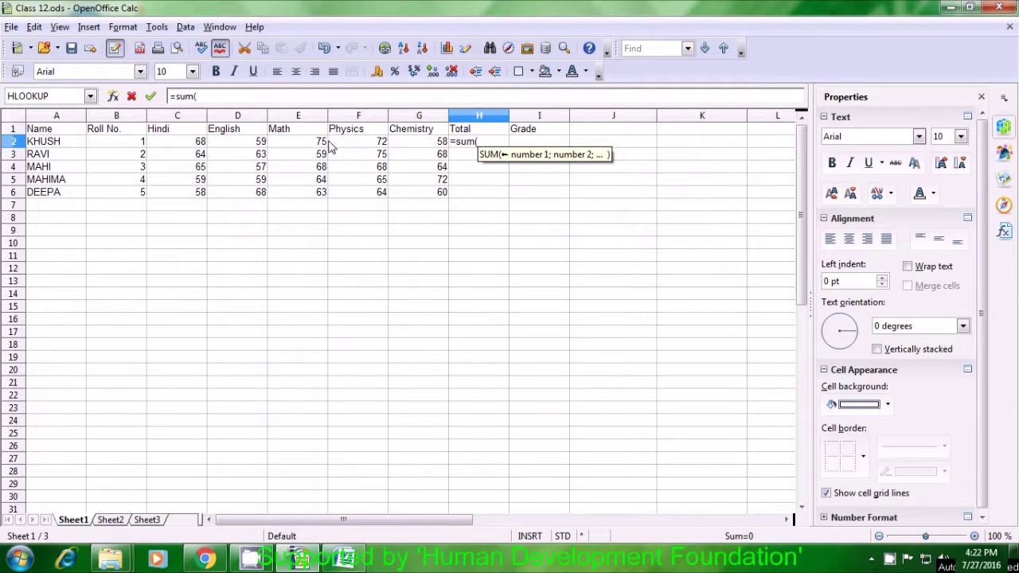
left_click_drag(202, 147, 400, 149)
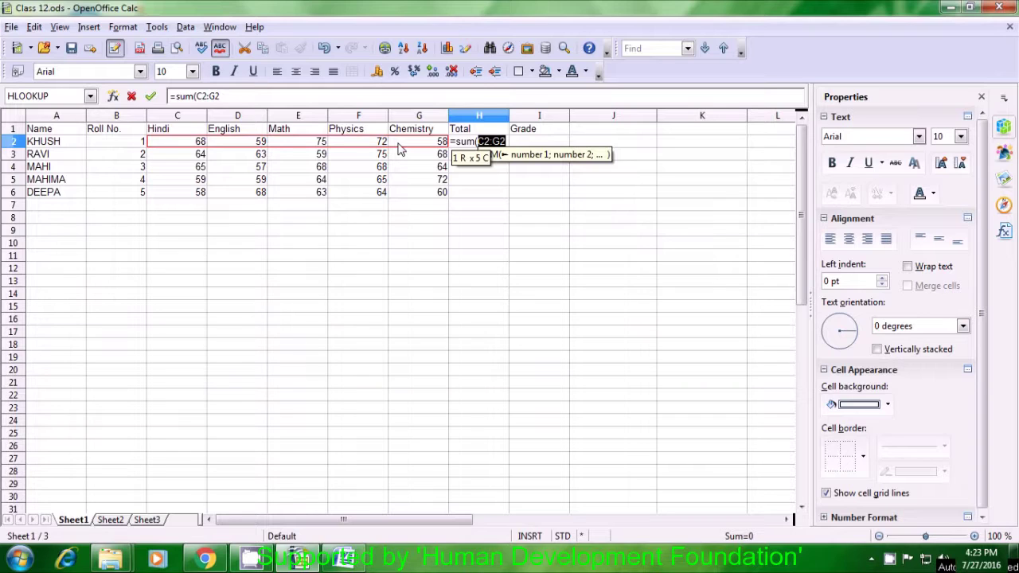
type(")")
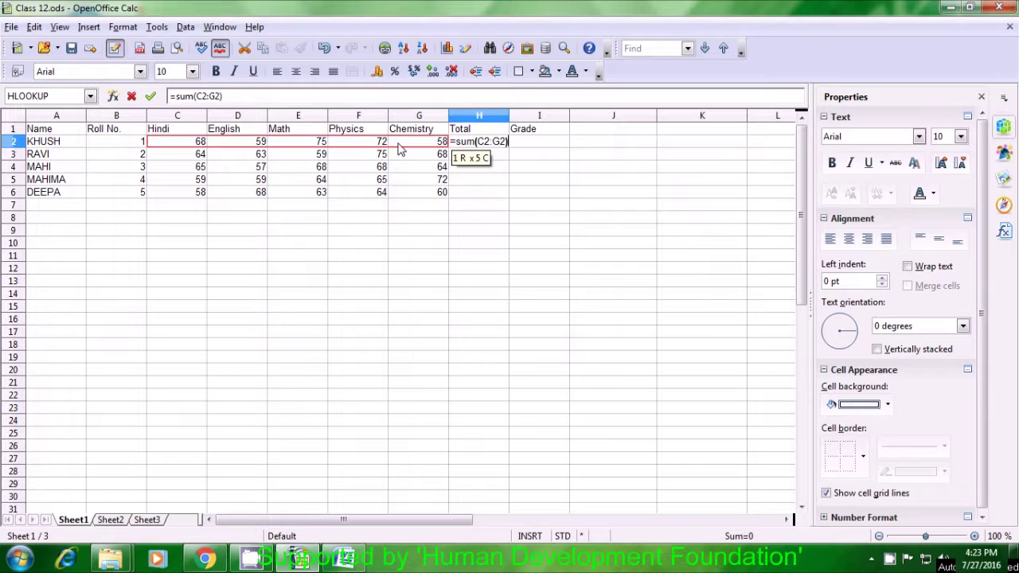
key("Return")
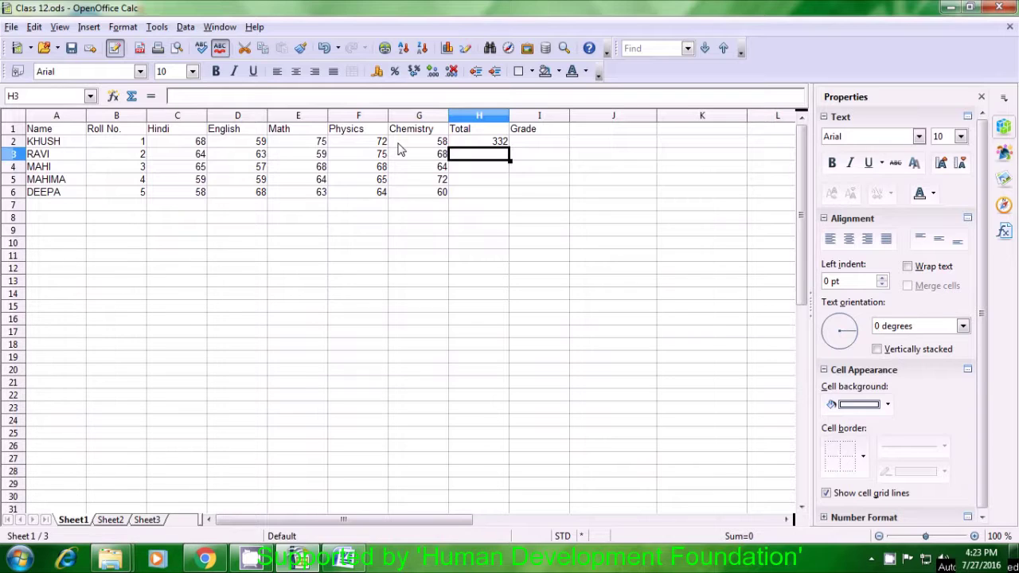
Fill the total formula down from H2 to H6 for the remaining students.
left_click(477, 144)
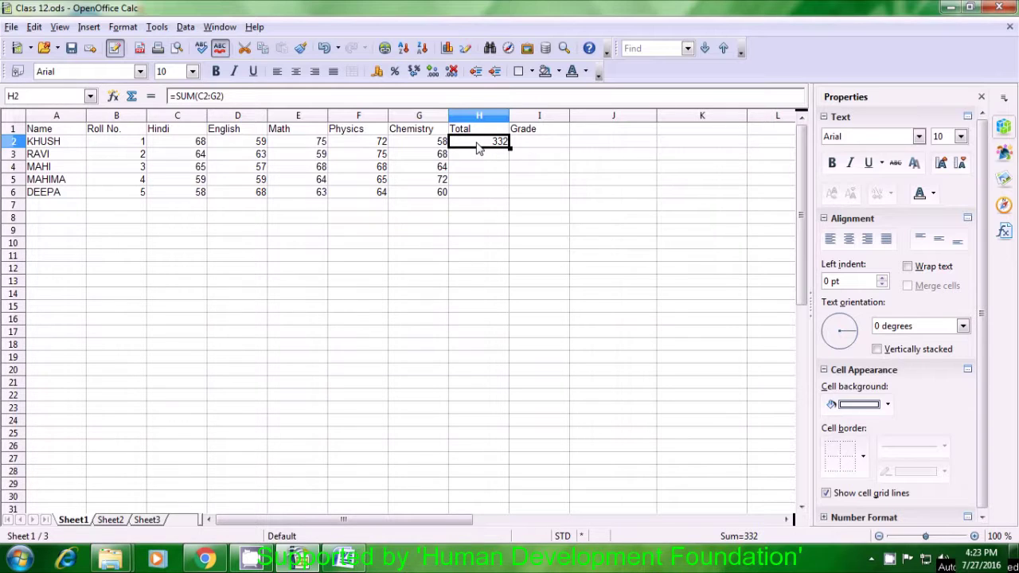
left_click_drag(510, 148, 511, 196)
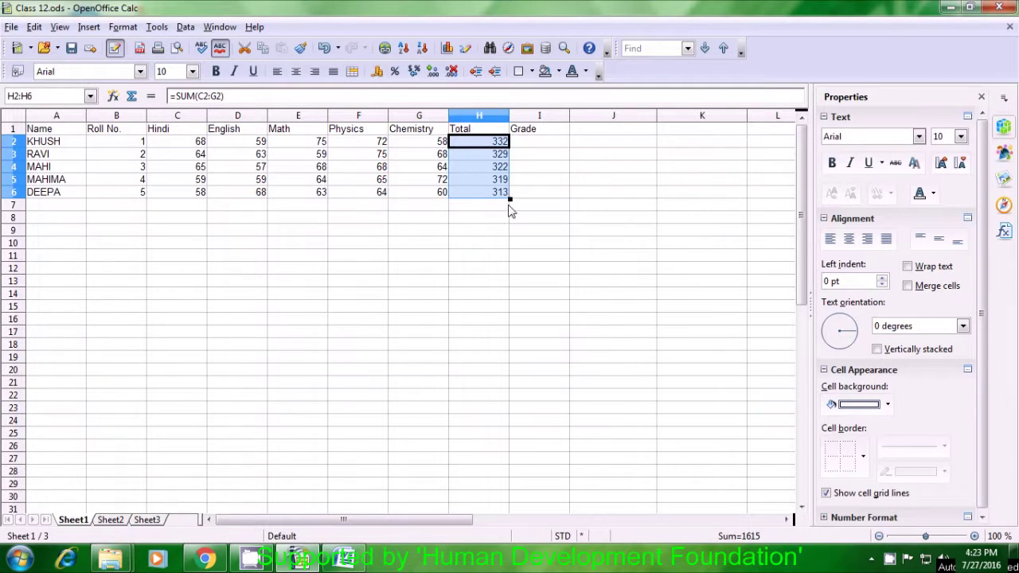
left_click(503, 222)
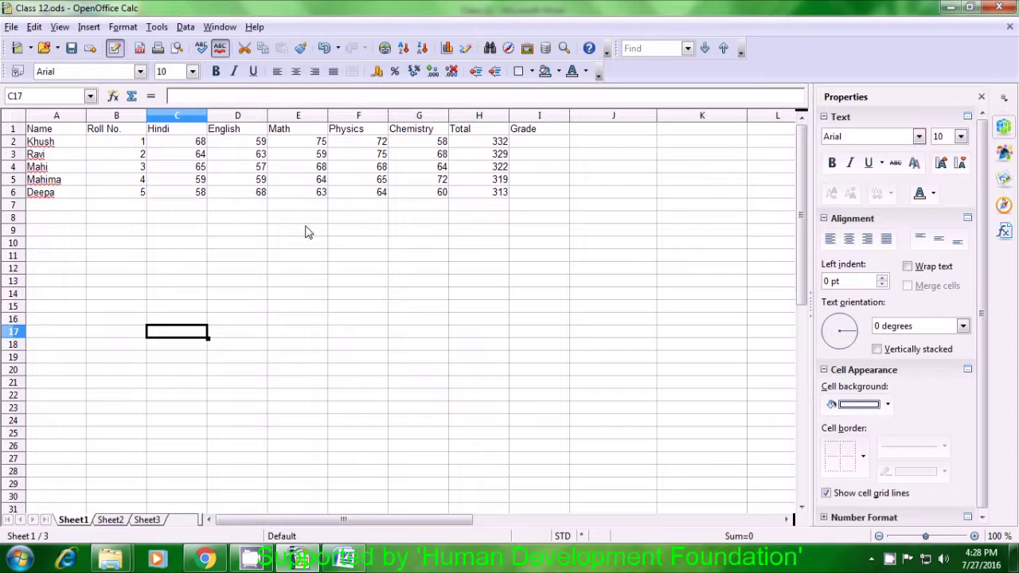
Change the student names in A2:A6 to UPPERCASE via Format > Change Case.
left_click_drag(53, 150, 52, 196)
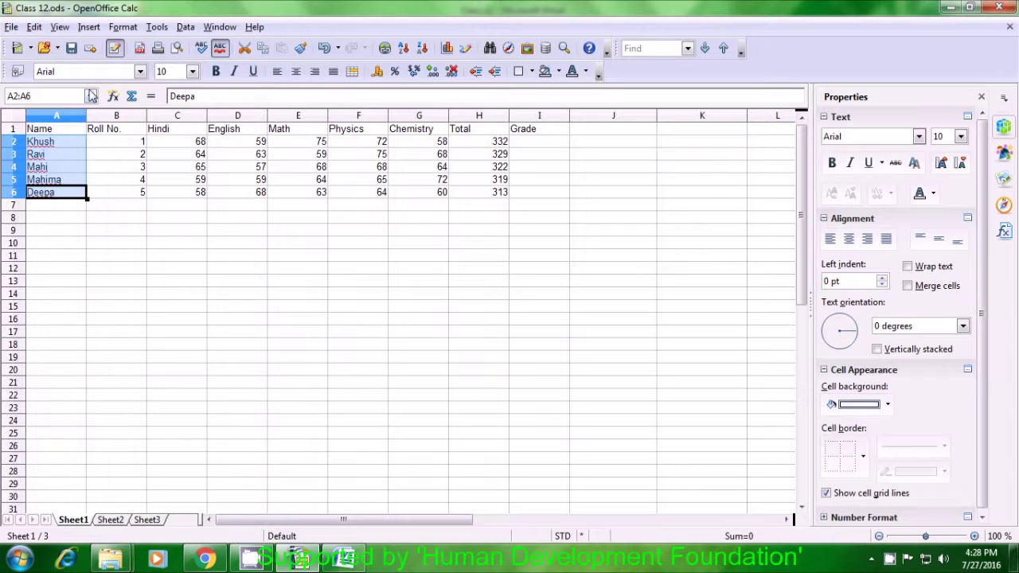
left_click(119, 28)
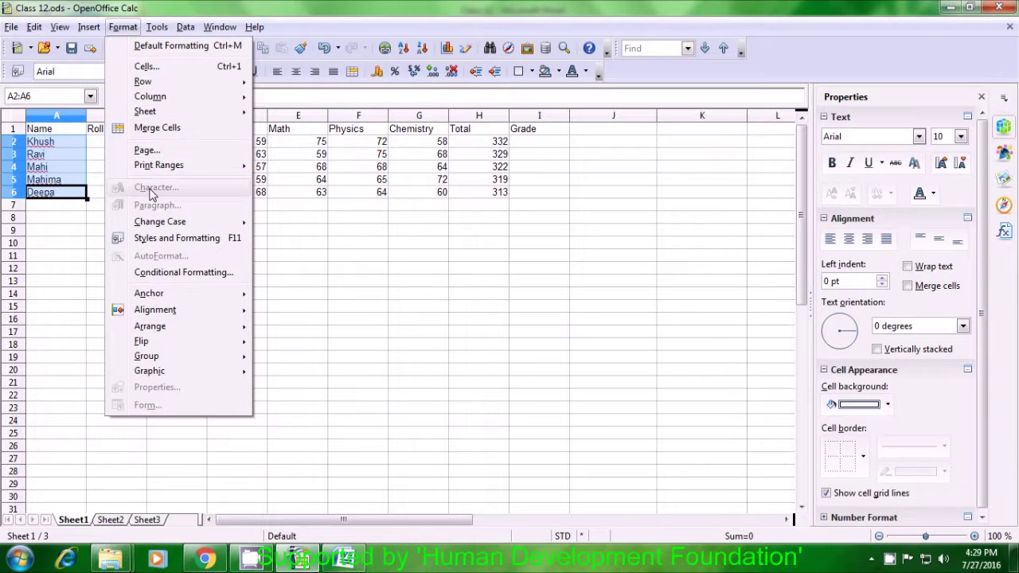
mouse_move(160, 224)
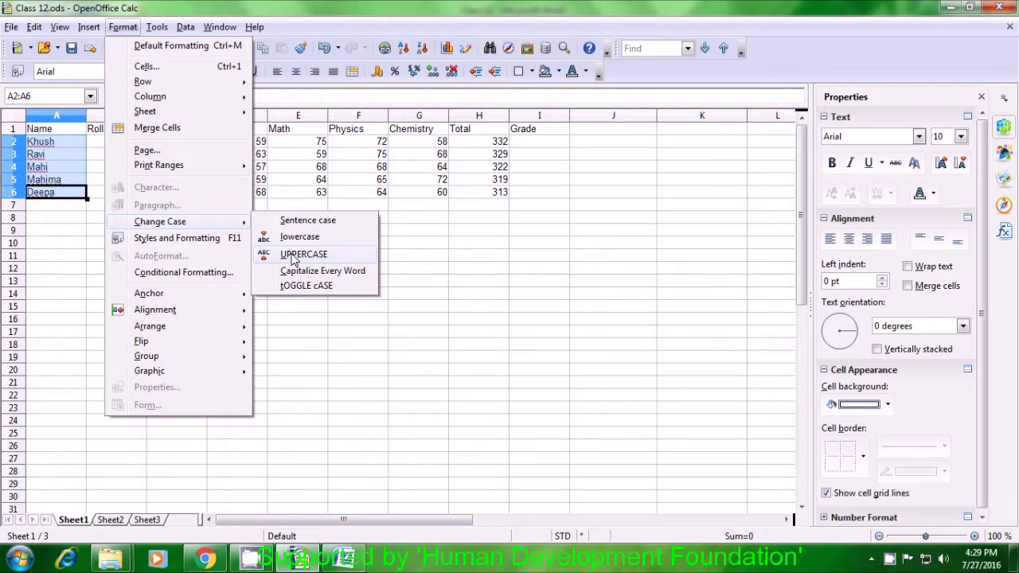
left_click(294, 255)
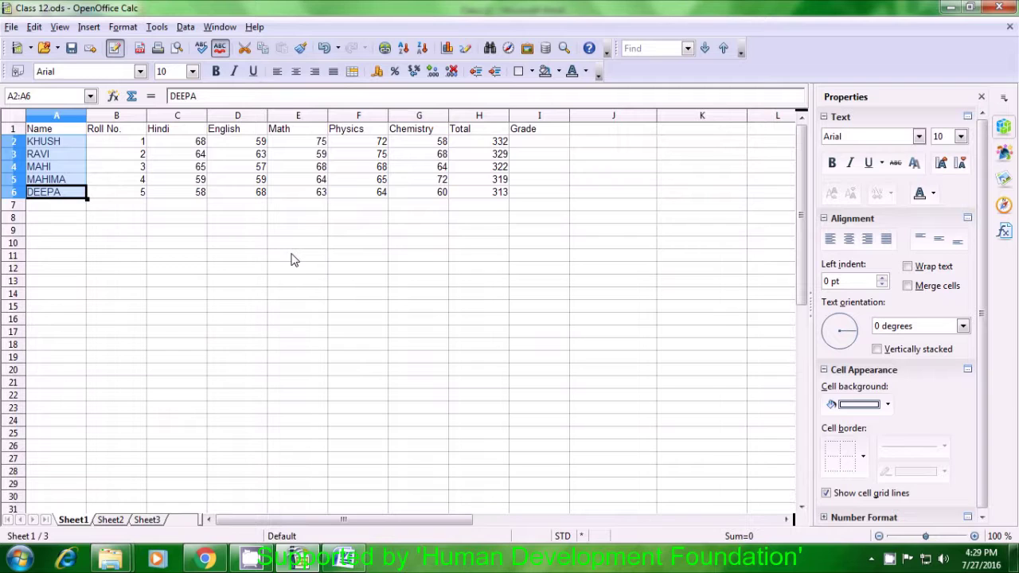
left_click(294, 257)
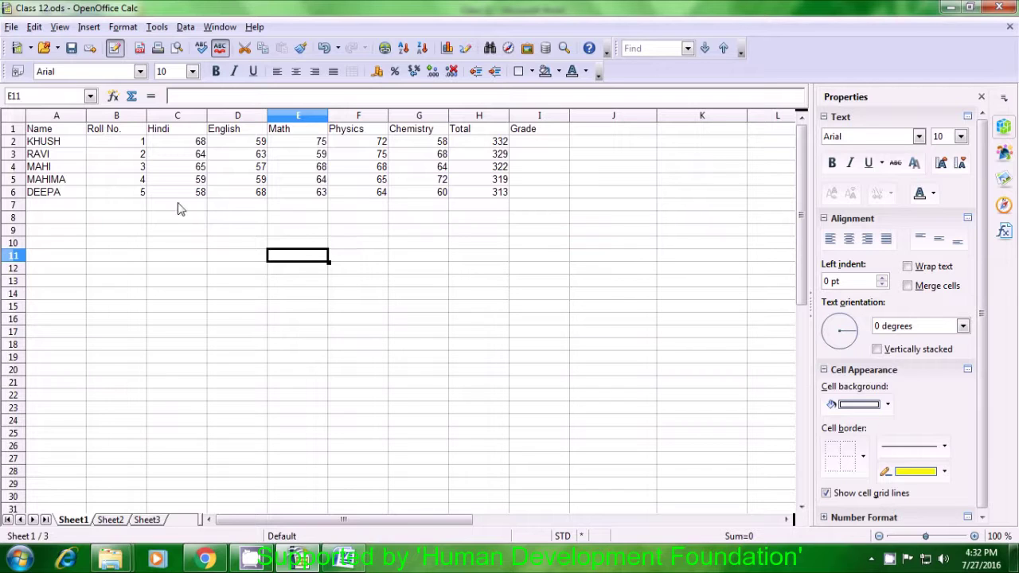
Select the full table range A1:I6.
left_click_drag(47, 132, 541, 203)
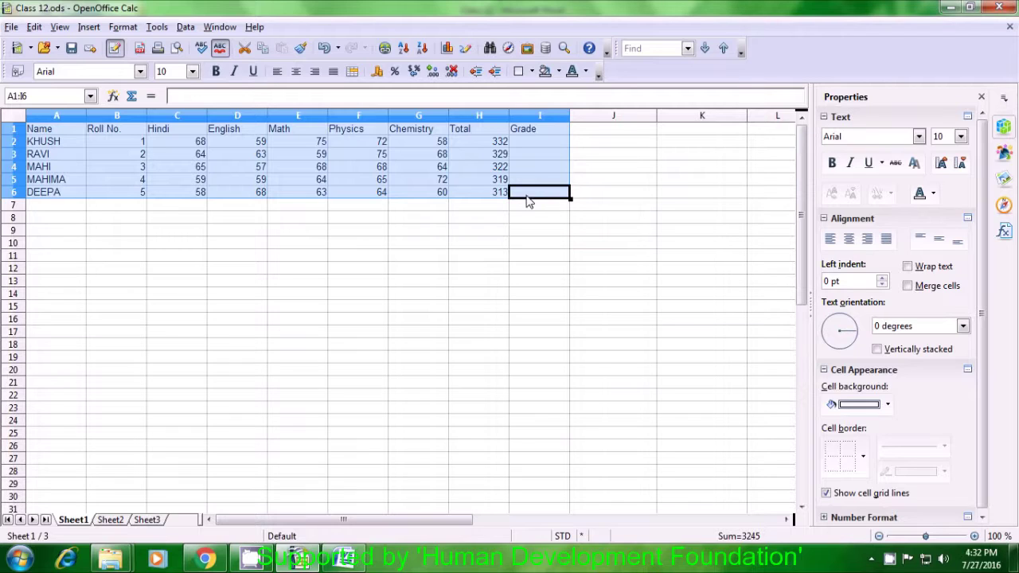
Insert a chart of the A1:I6 selection from the Insert menu.
left_click(90, 28)
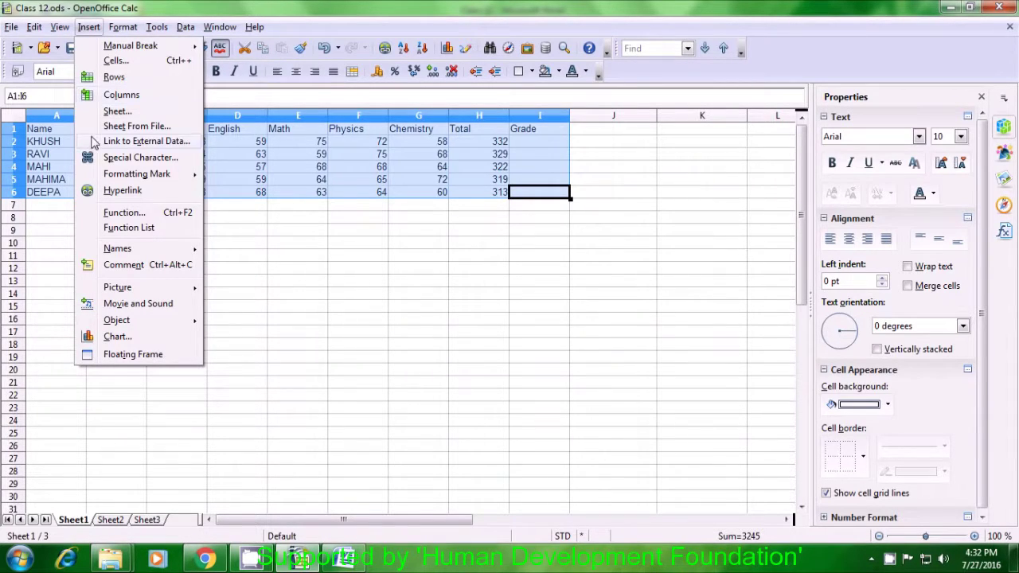
left_click(118, 337)
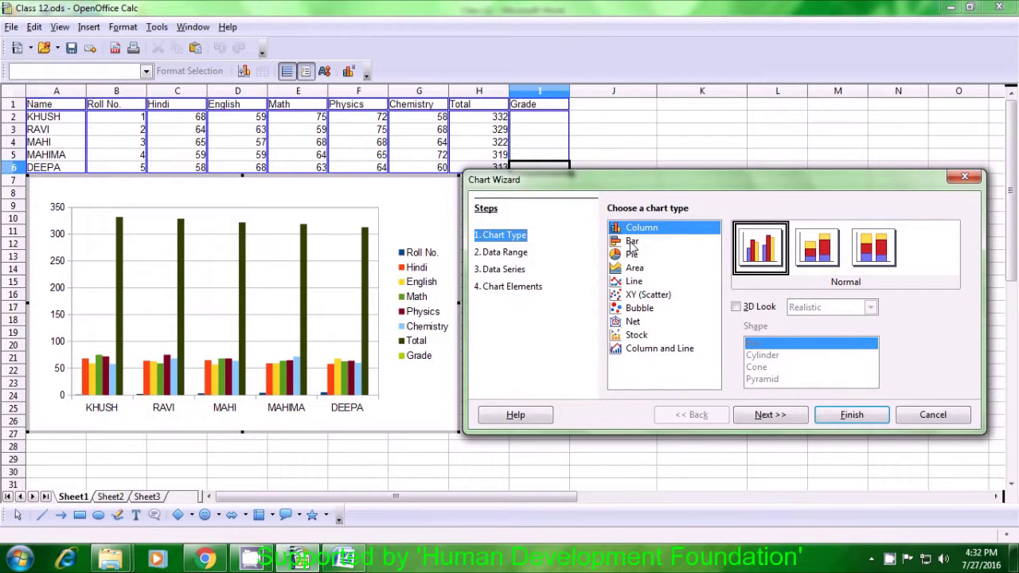
Choose the Bar chart type and continue to the data range step.
left_click(633, 242)
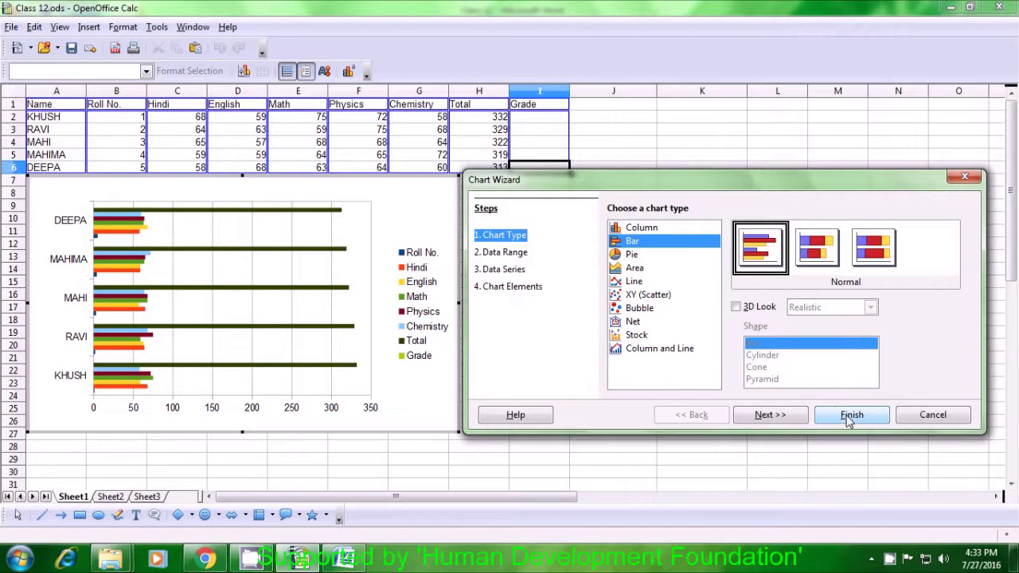
left_click(777, 420)
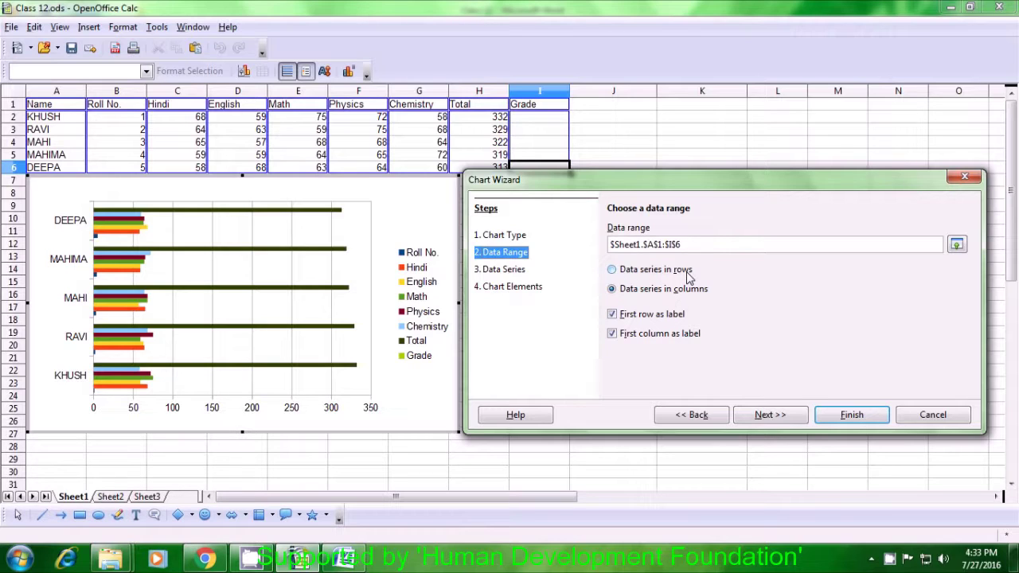
Keep the range $Sheet1.$A$1:$I$6 with data series in columns, then continue.
left_click(615, 271)
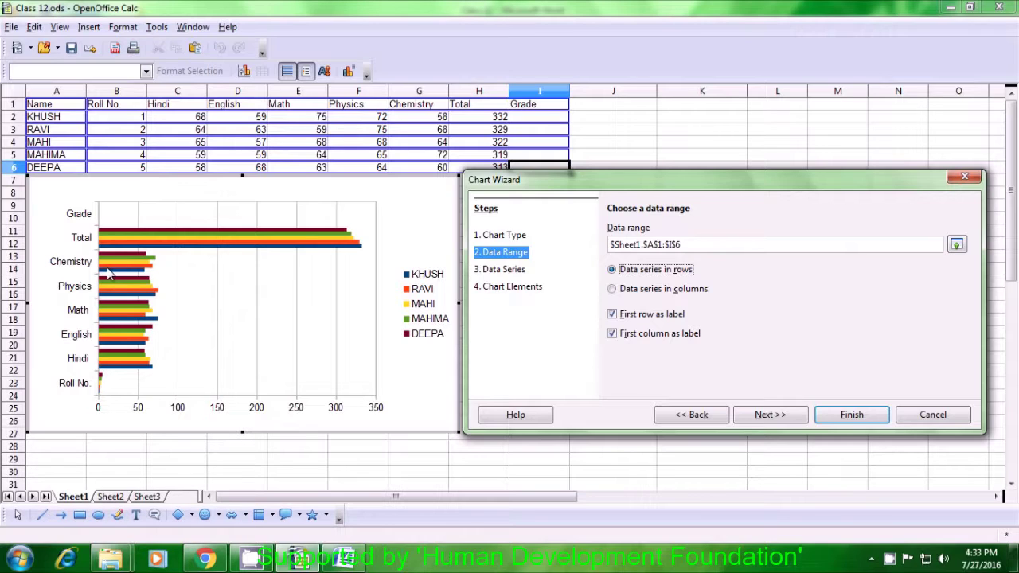
left_click(612, 290)
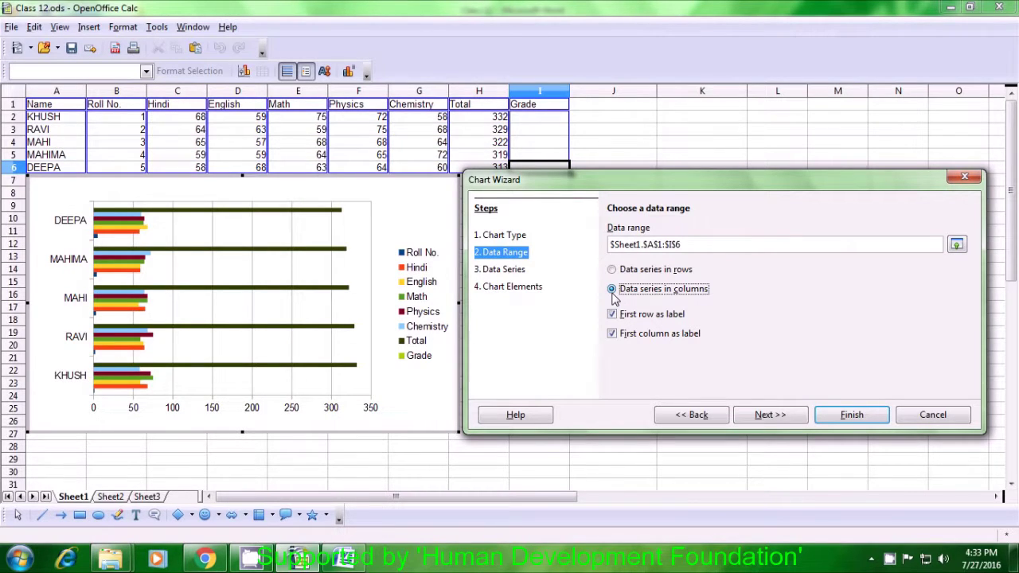
left_click(769, 415)
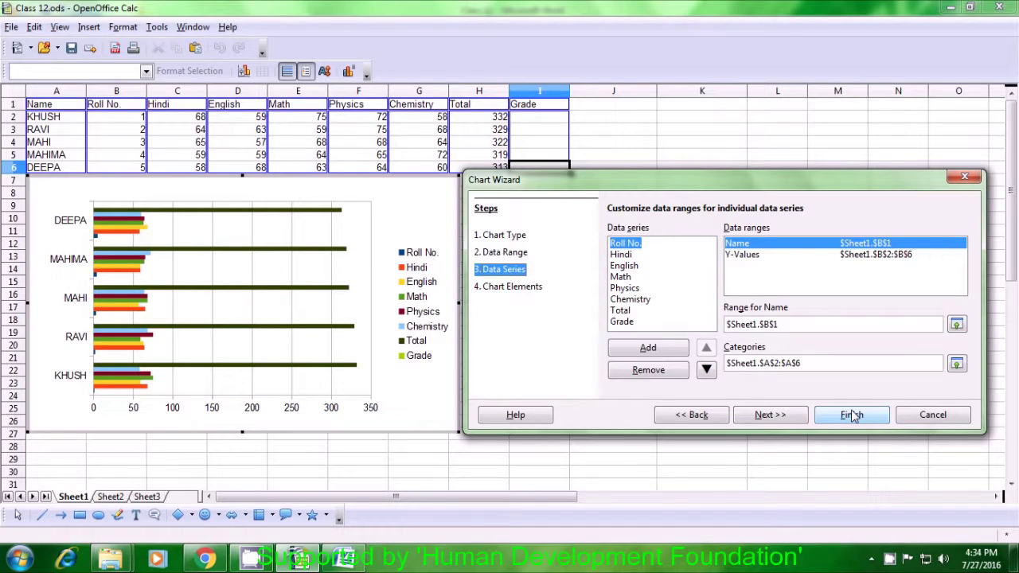
Set the chart legend position to Bottom and finish the Chart Wizard.
left_click(797, 422)
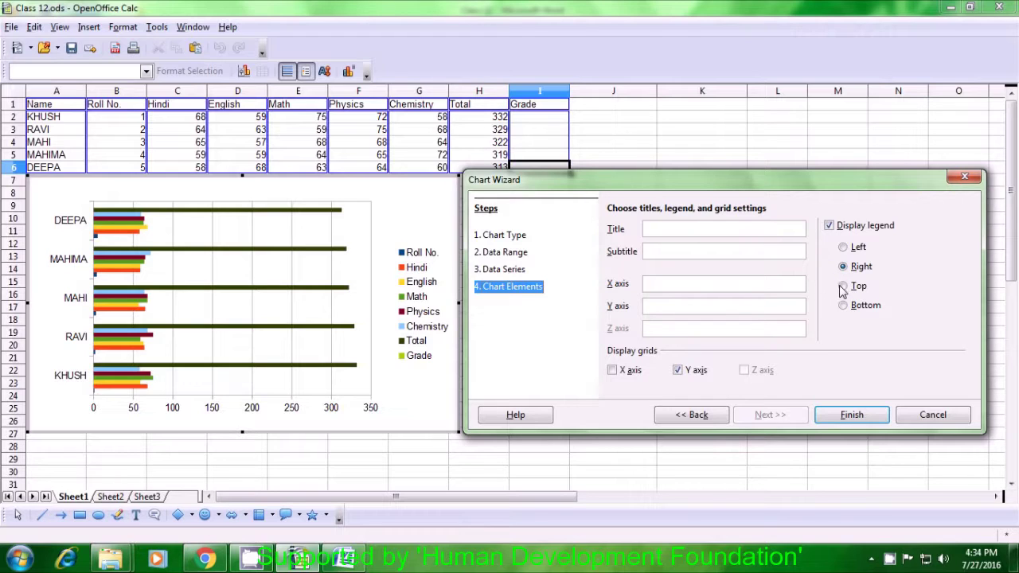
left_click(843, 288)
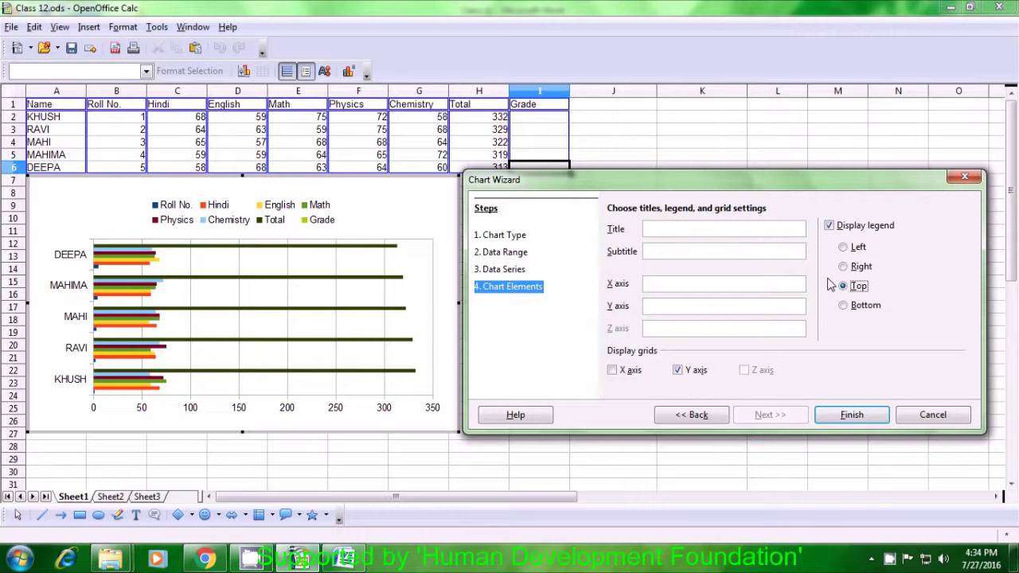
left_click(845, 307)
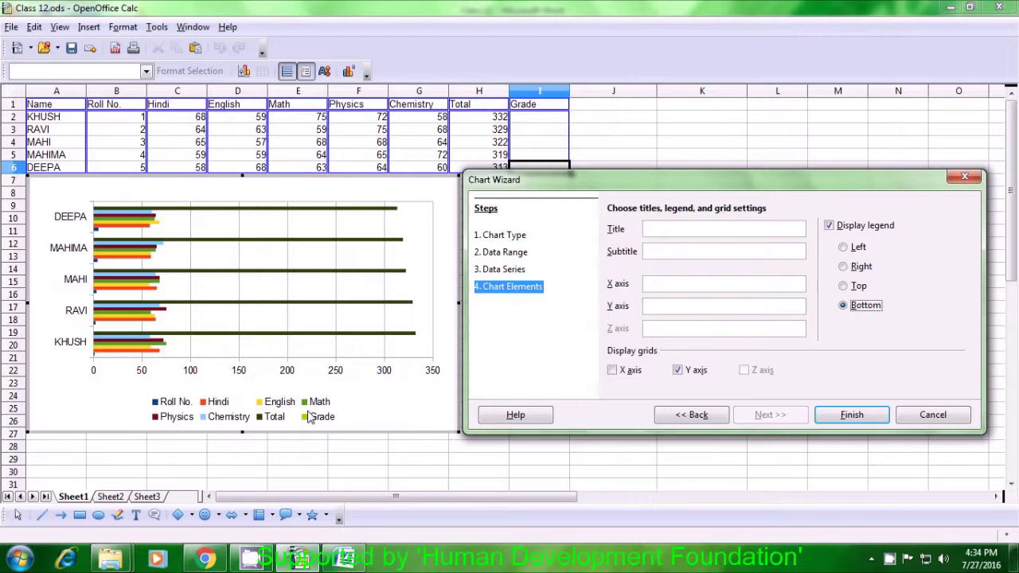
left_click(849, 414)
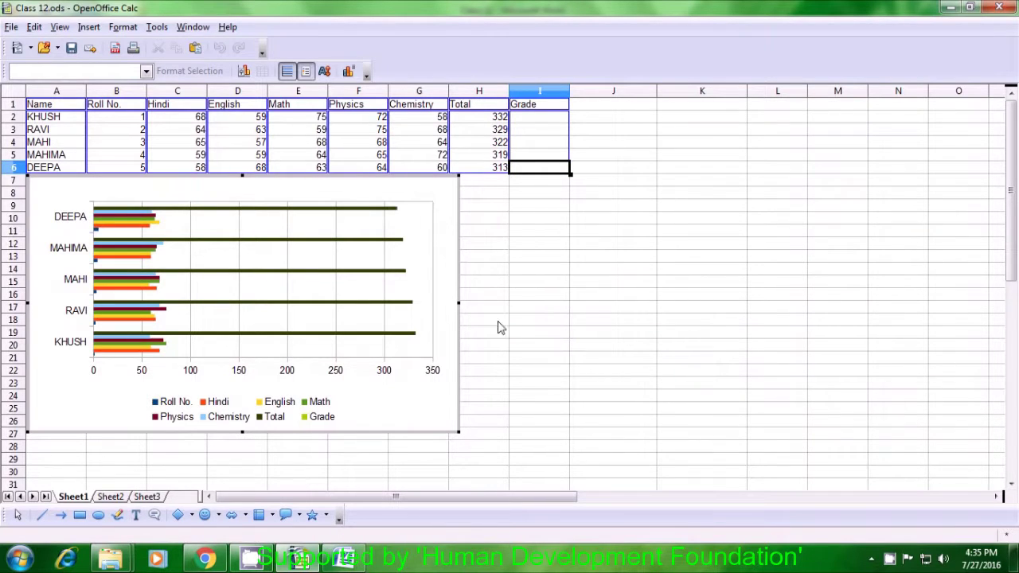
Shrink the bar chart and move it to roughly columns E–H, rows 16–30.
left_click(236, 287)
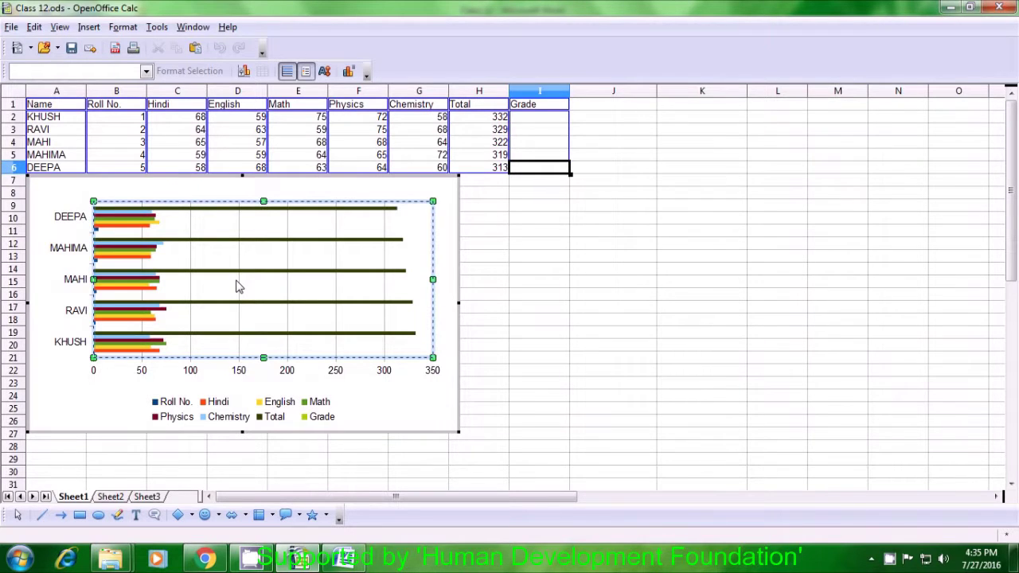
left_click_drag(237, 287, 248, 283)
left_click(222, 277)
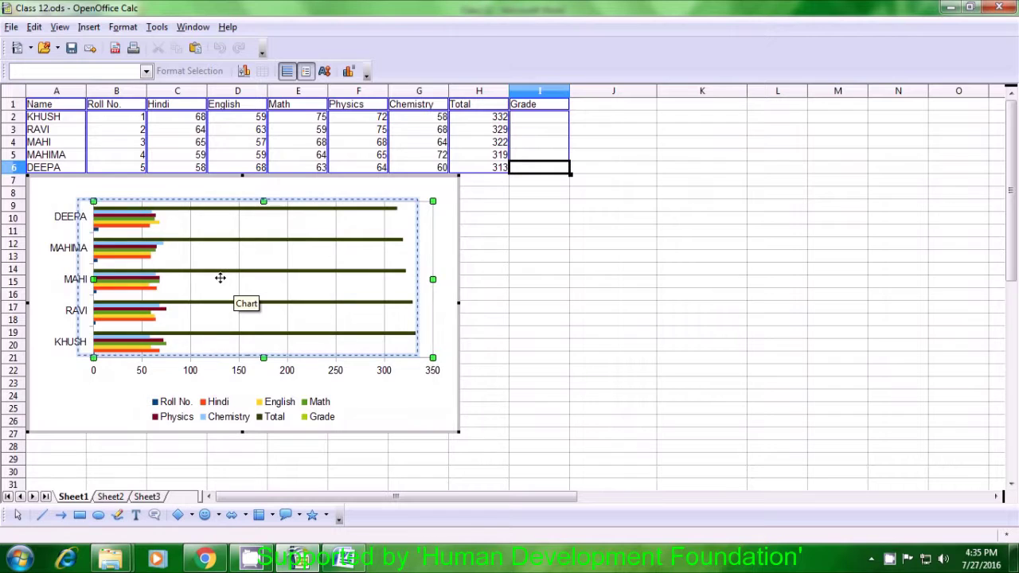
left_click(50, 191)
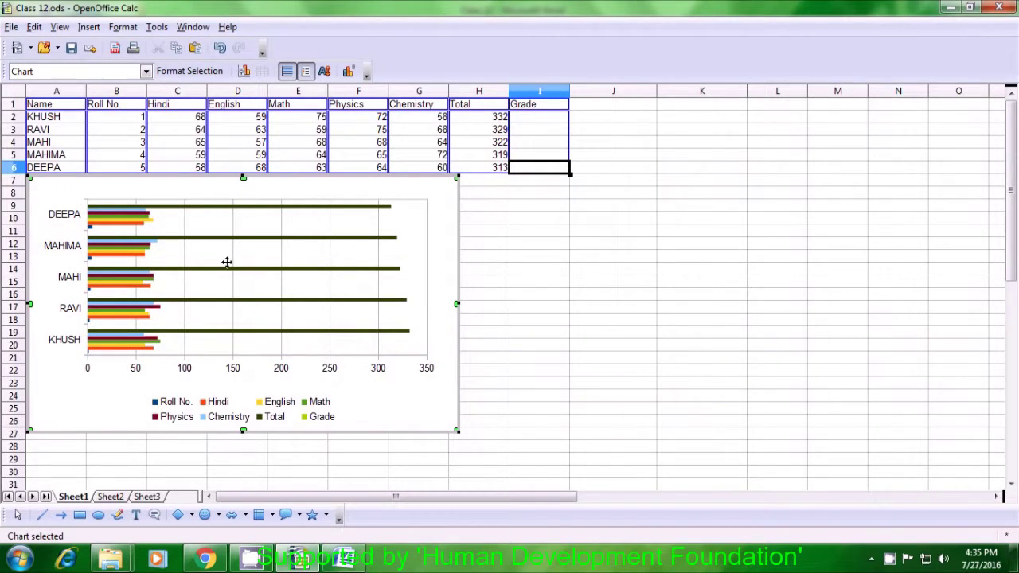
left_click(514, 350)
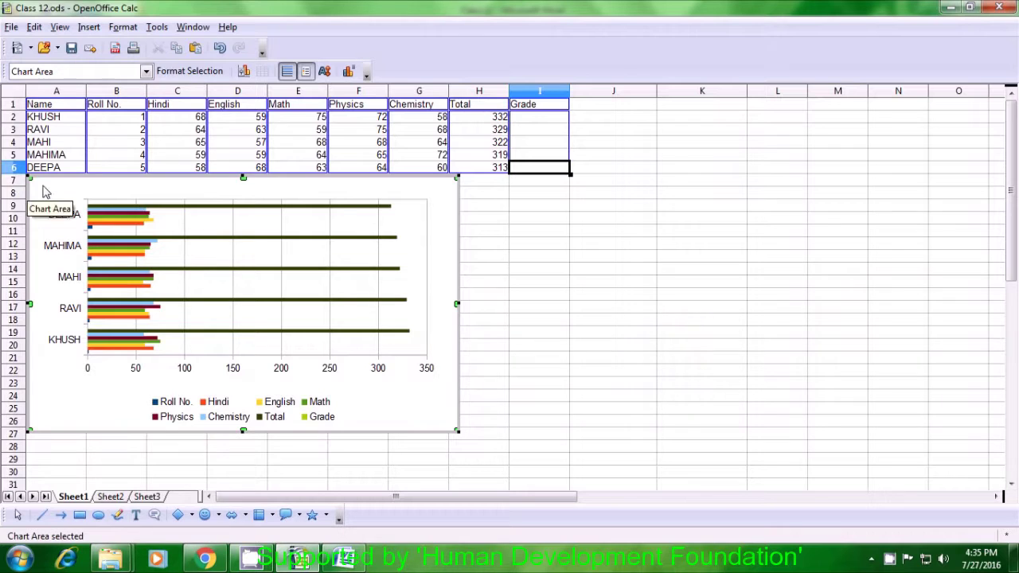
left_click_drag(32, 177, 164, 239)
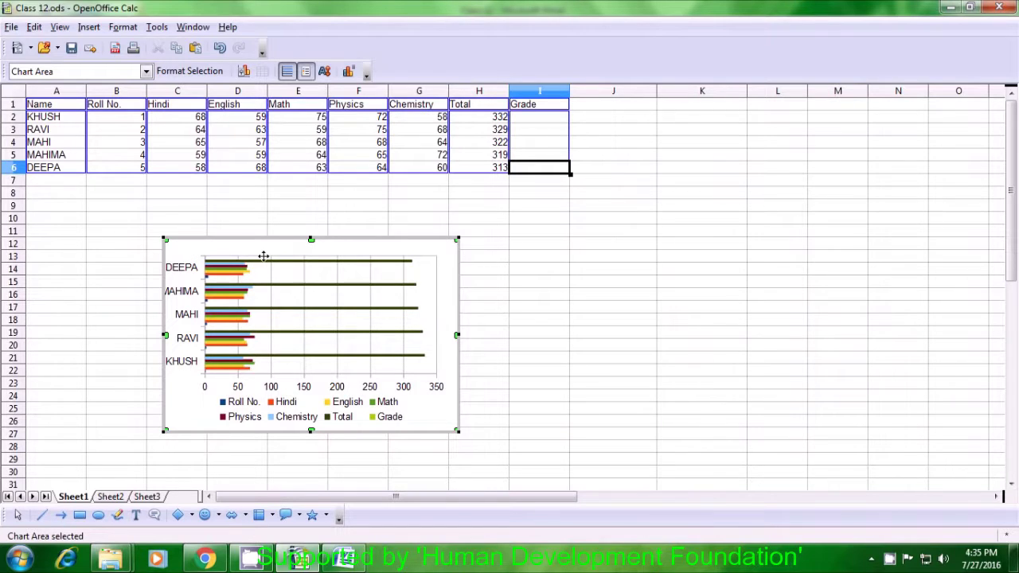
left_click_drag(458, 428, 598, 475)
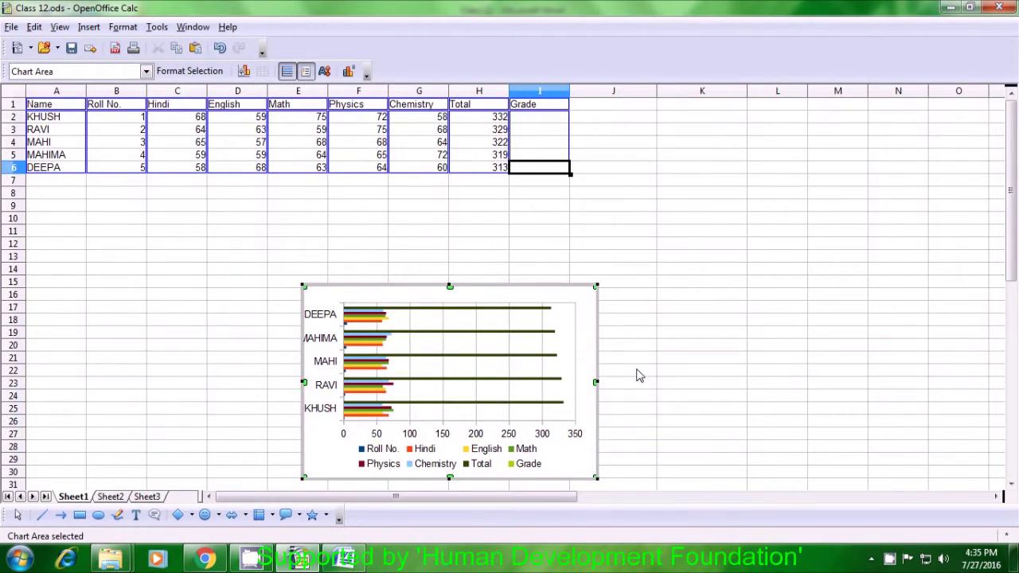
left_click(637, 376)
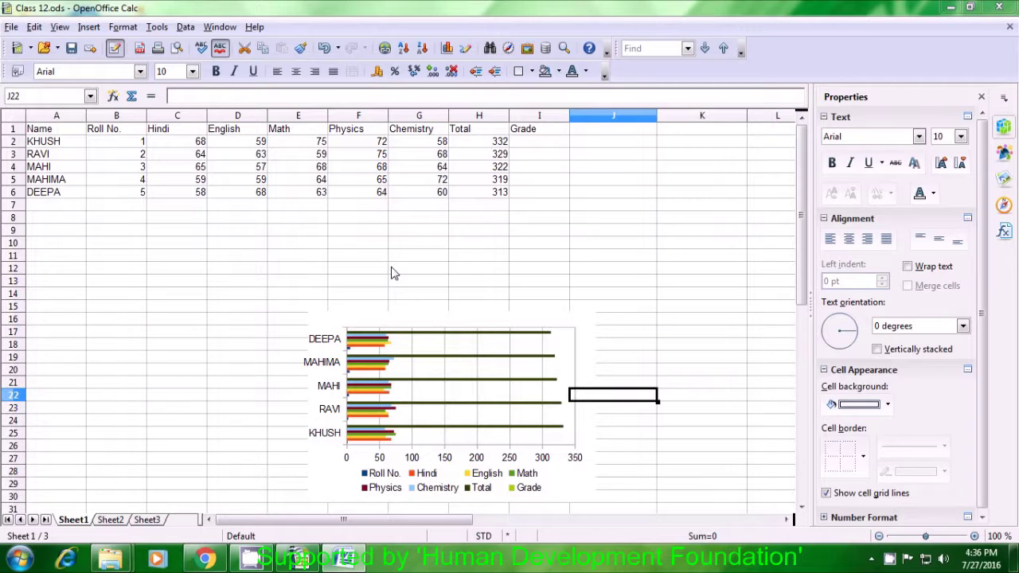
Select cell I2 for the first student's grade.
left_click(542, 144)
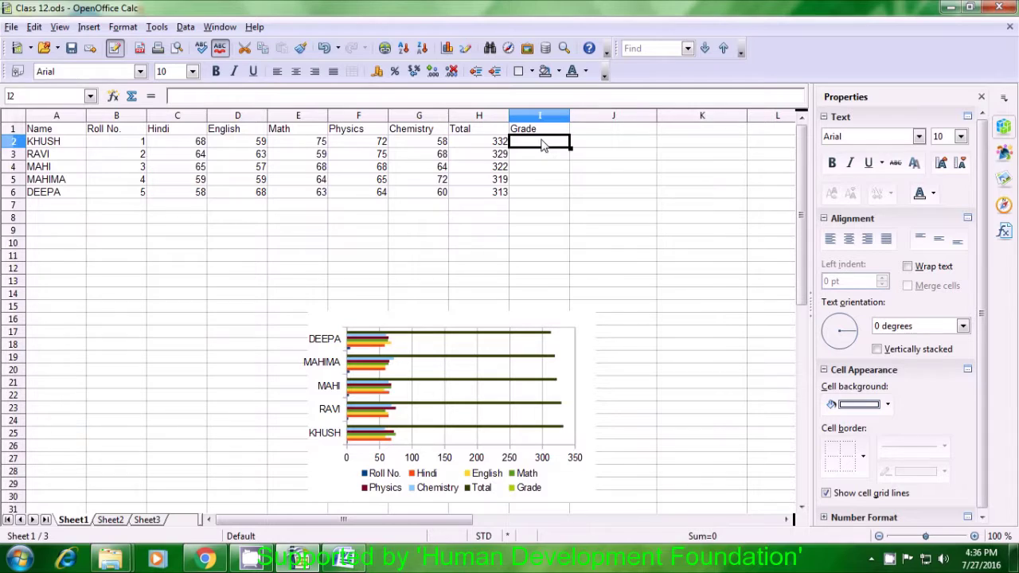
Enter =IF(H2>330;"A";"B") in I2 so the first student gets grade A.
type("=")
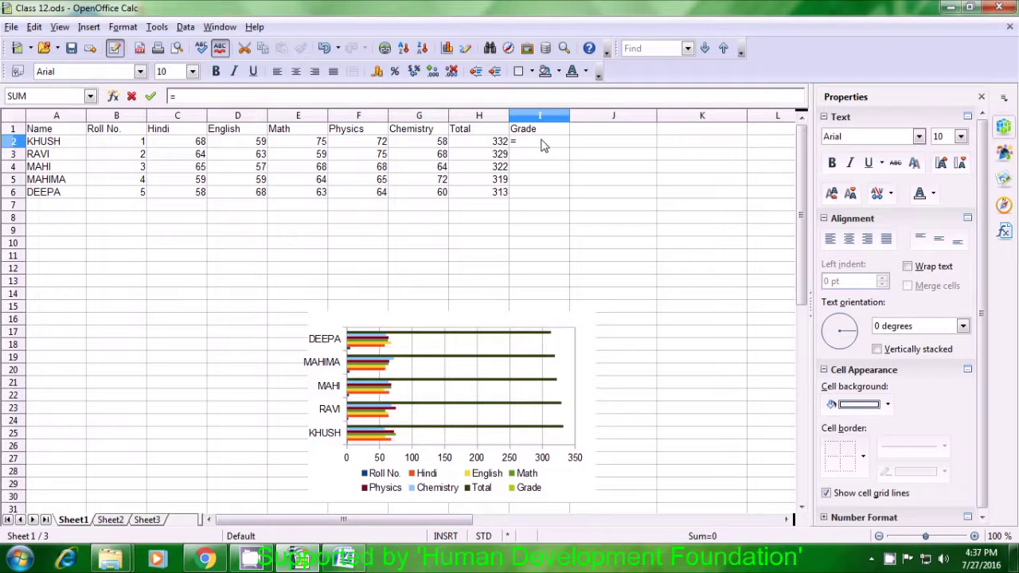
type("if")
type("(")
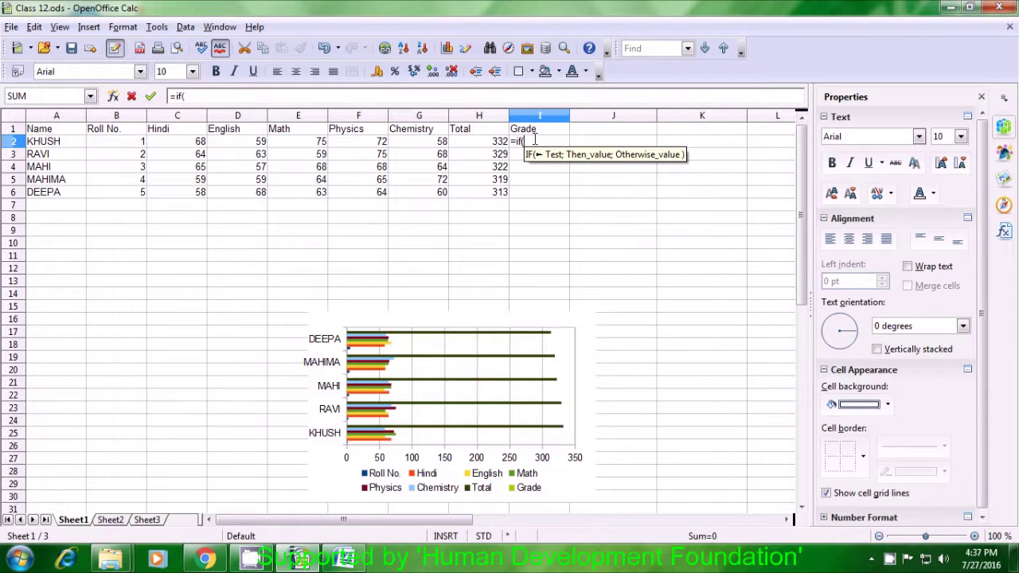
left_click(498, 143)
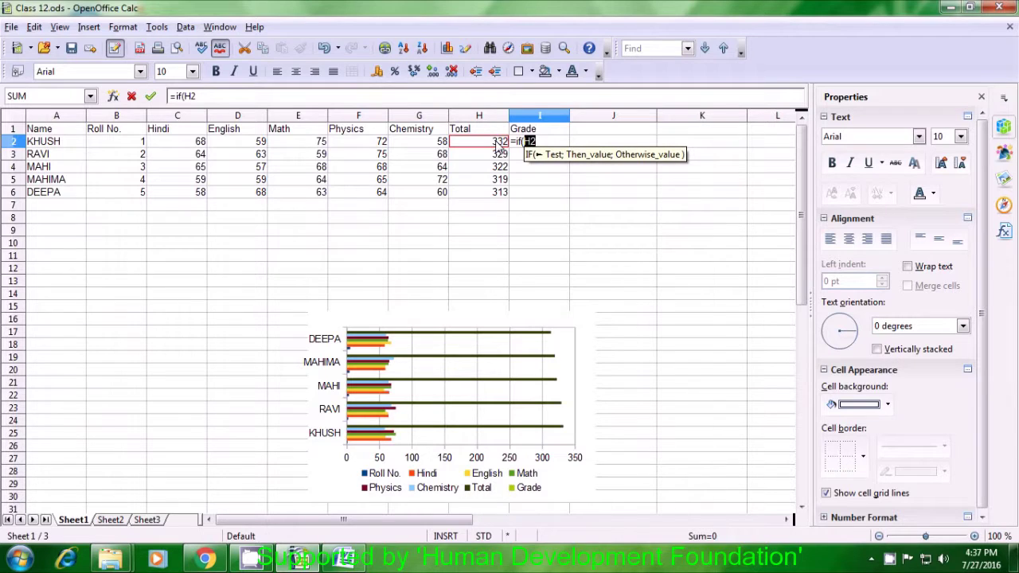
type(">")
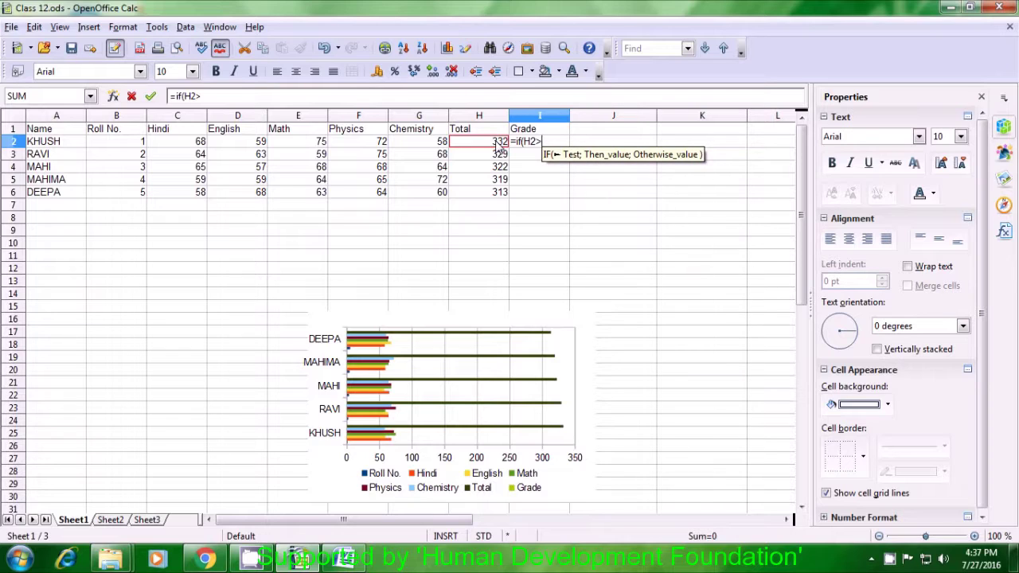
type("330")
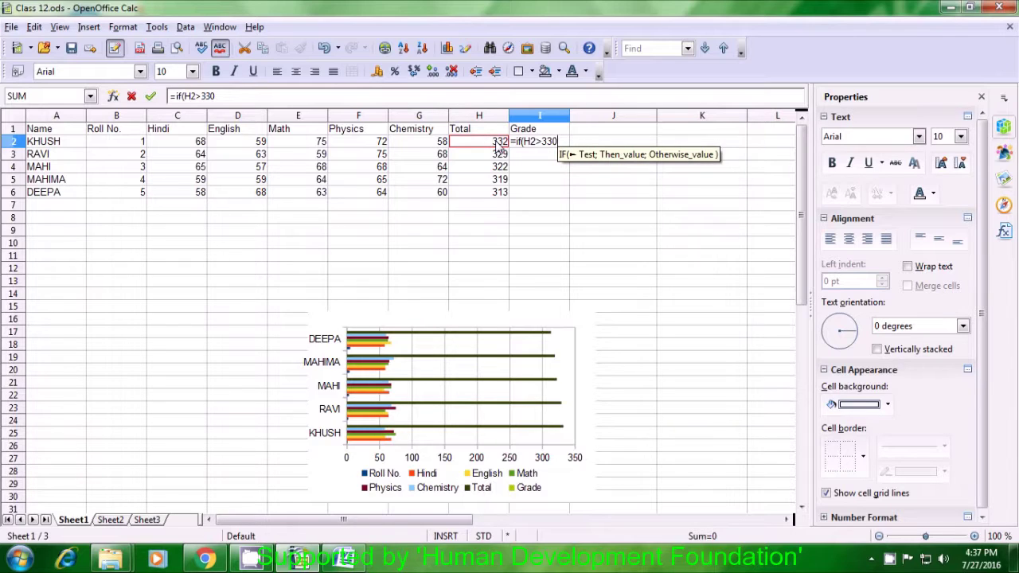
type(";")
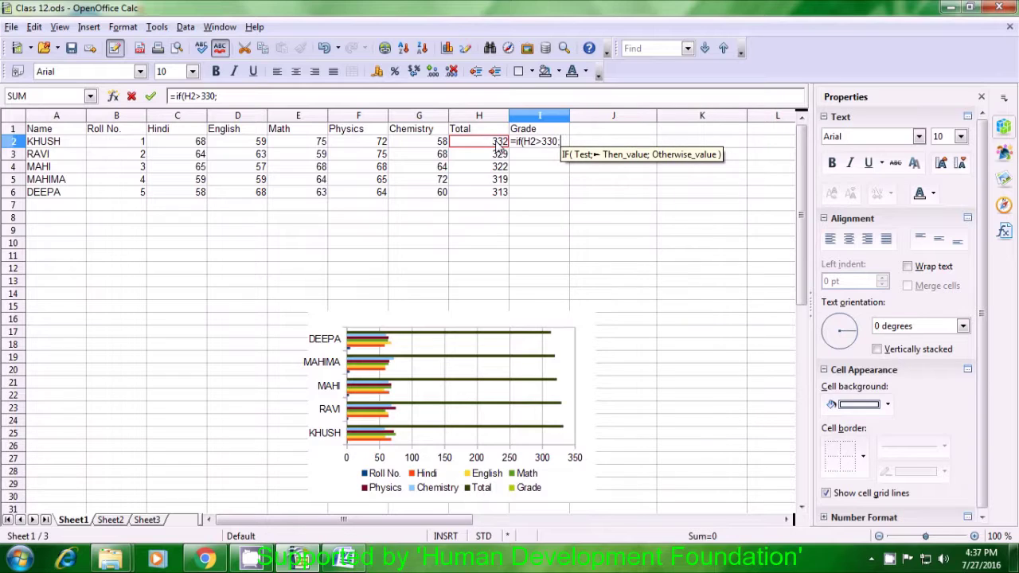
type("\"")
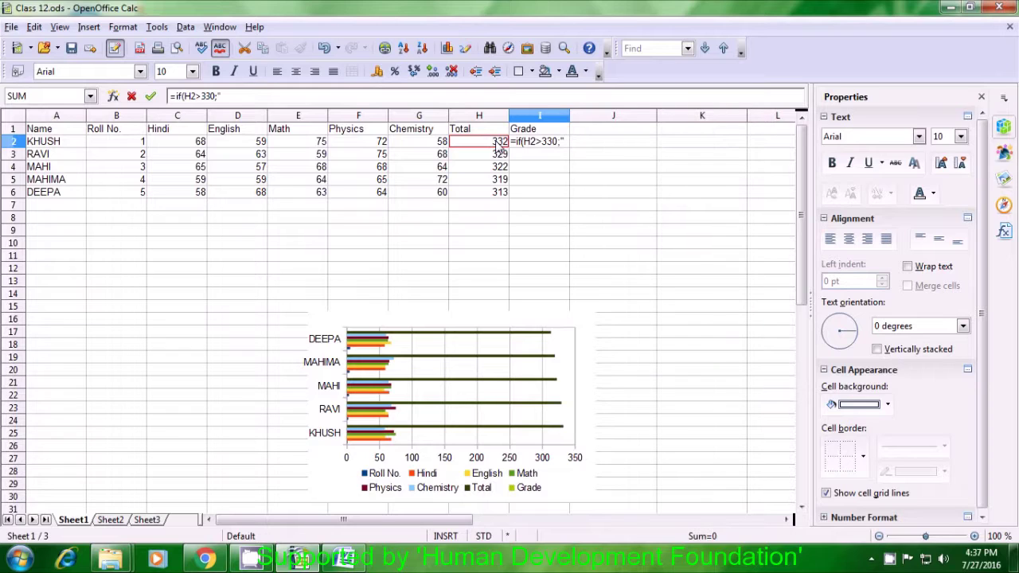
type("A")
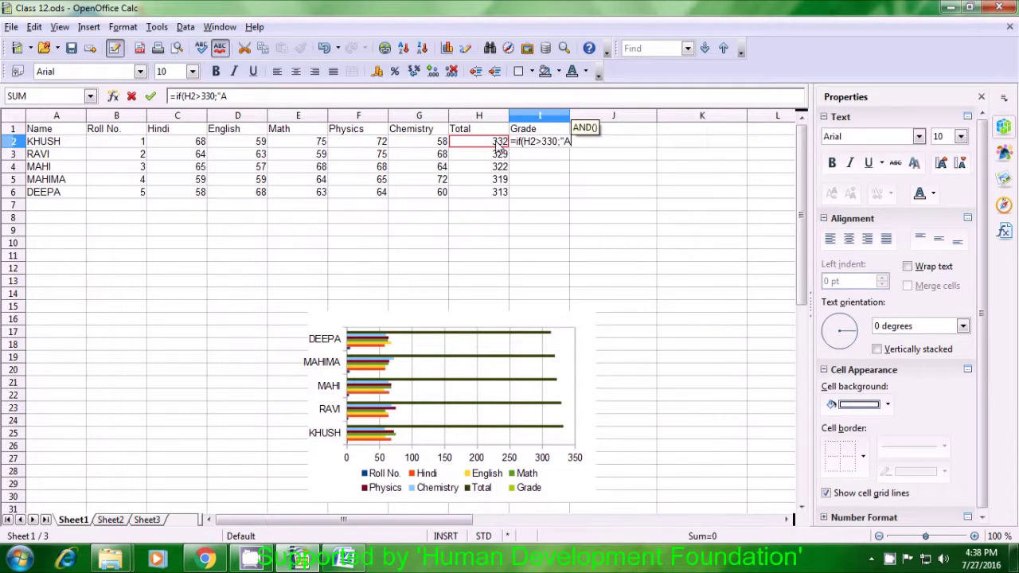
type("\"")
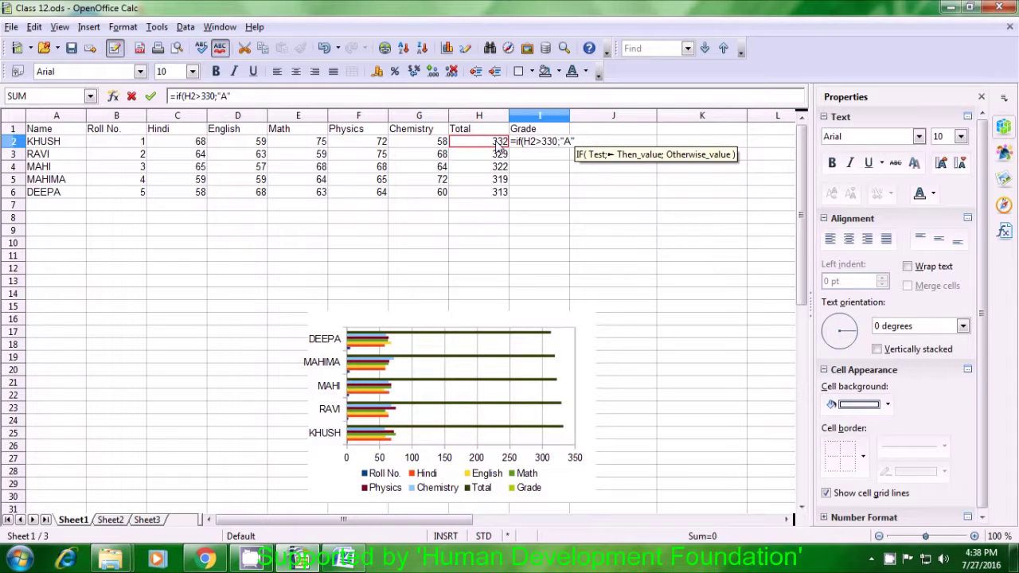
type(";")
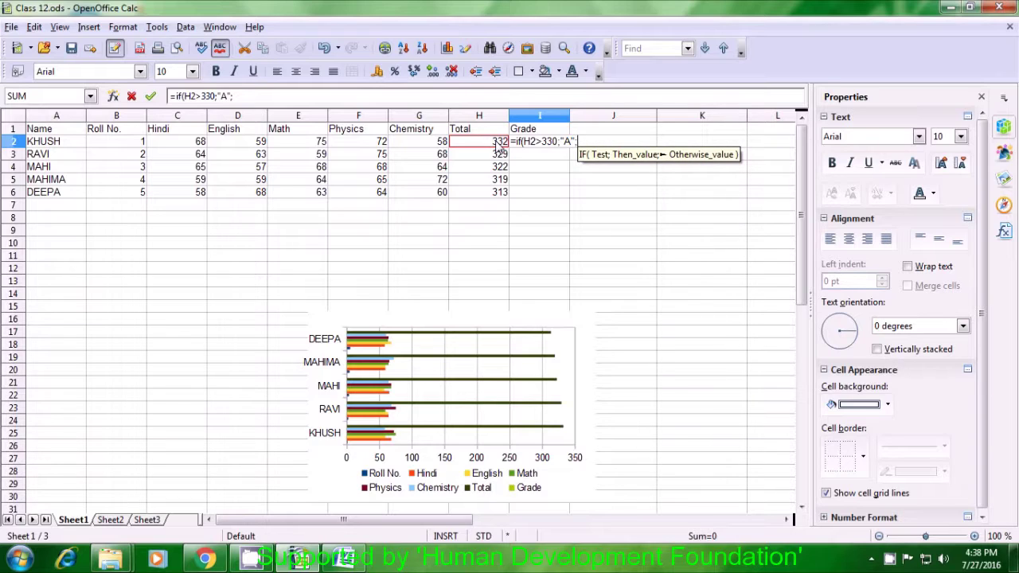
type("\"")
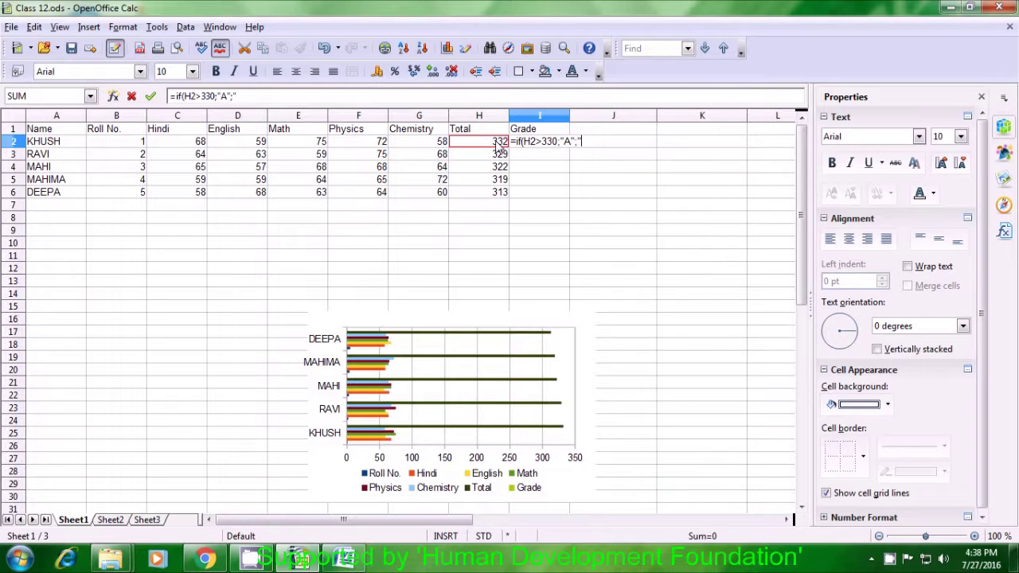
type("B")
type("\"")
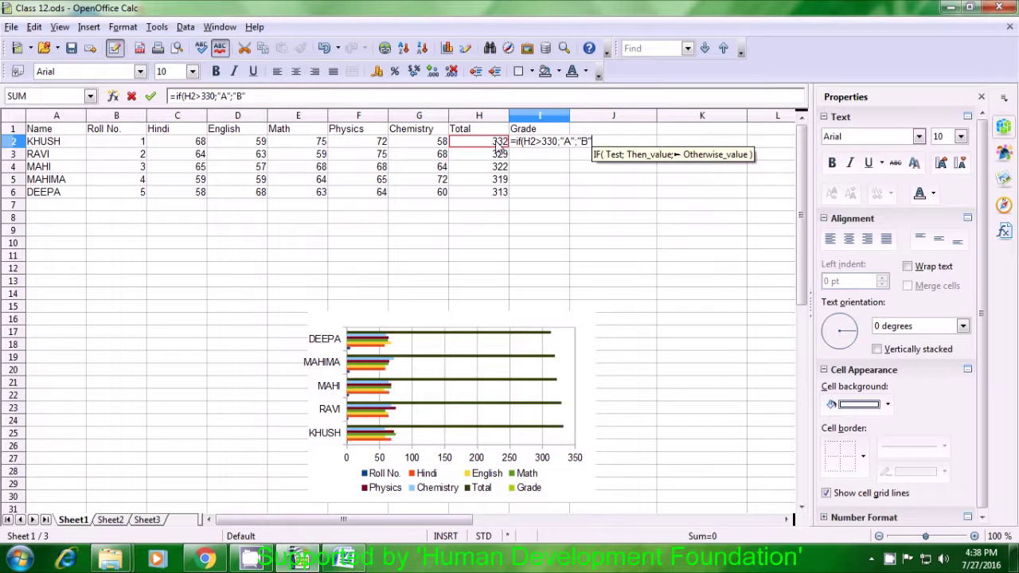
type(")")
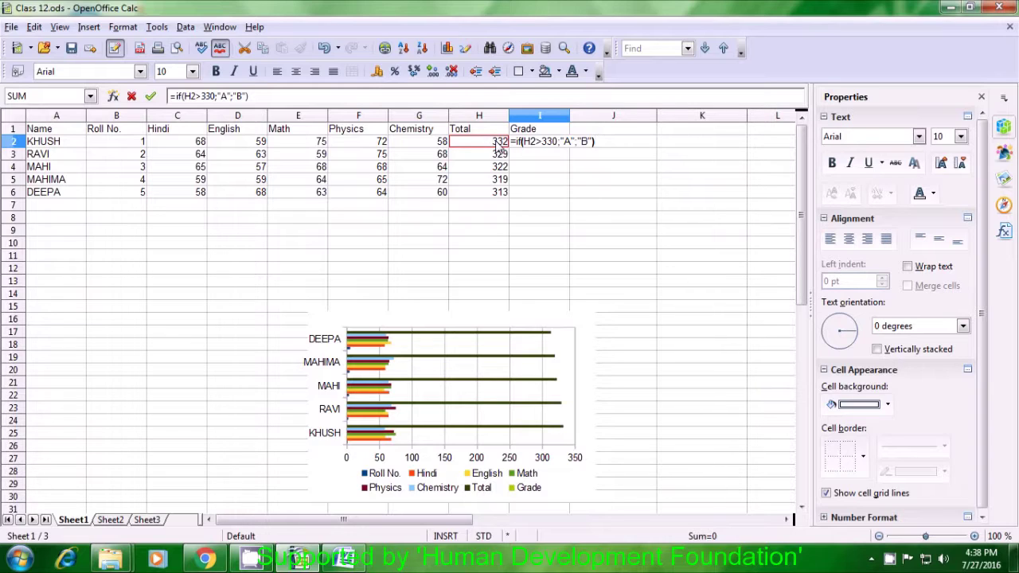
key("Return")
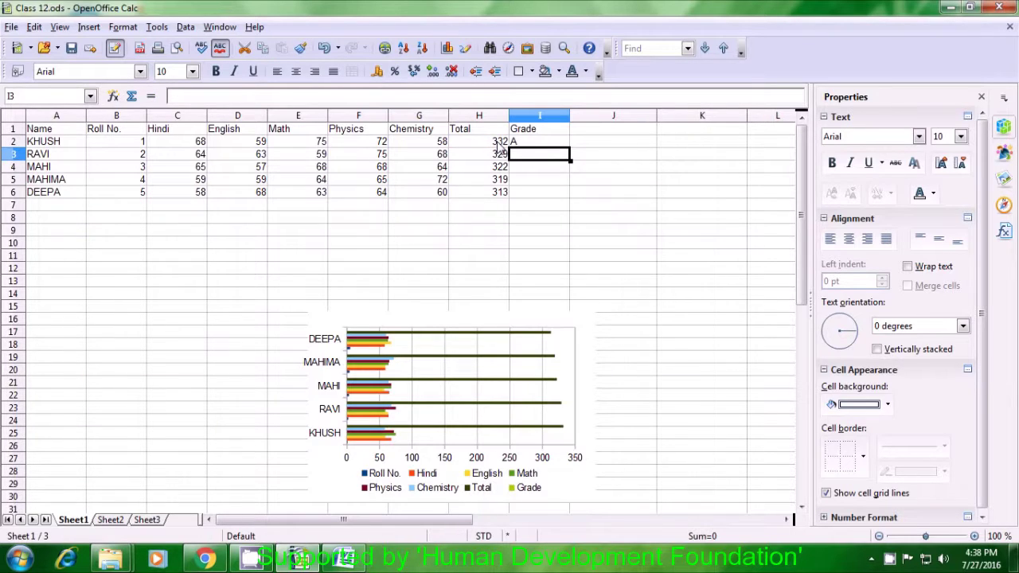
Fill the I2 grade formula down to I6 so the grades read A, B, B, B, B.
left_click(538, 144)
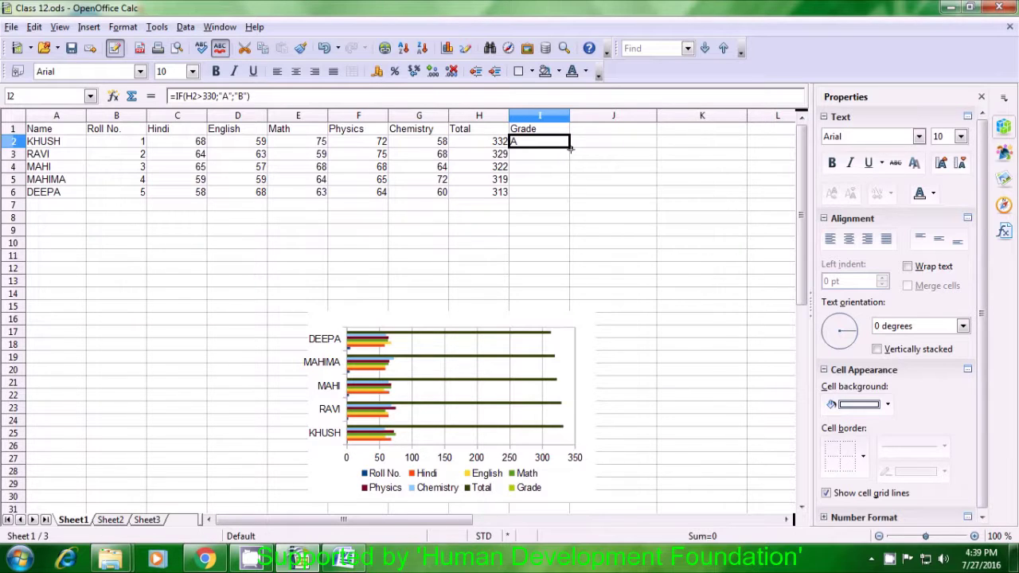
left_click_drag(570, 149, 569, 195)
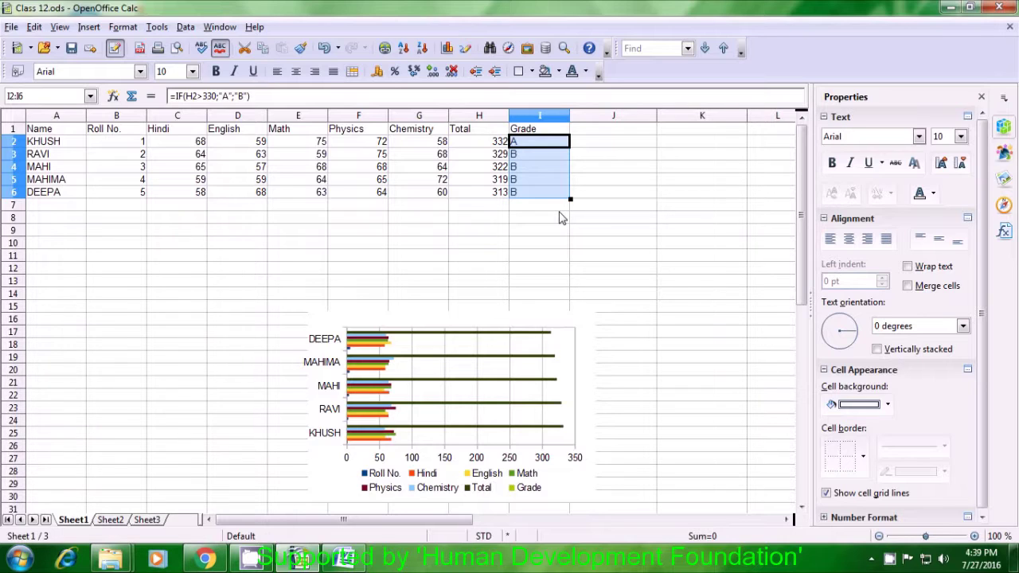
left_click(562, 218)
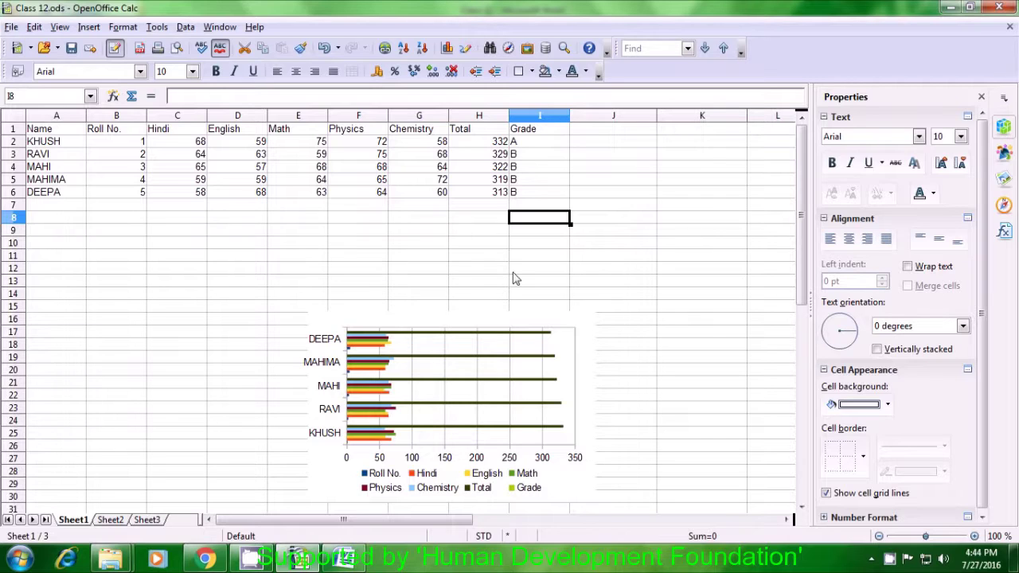
Enter the contact's e-mail address in J12 and widen column J to fit it.
left_click(579, 272)
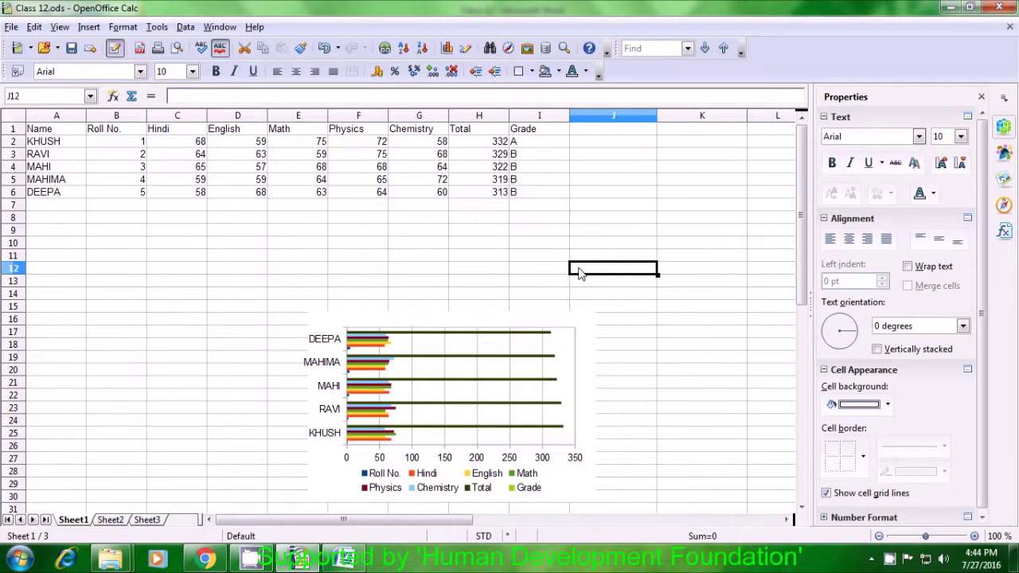
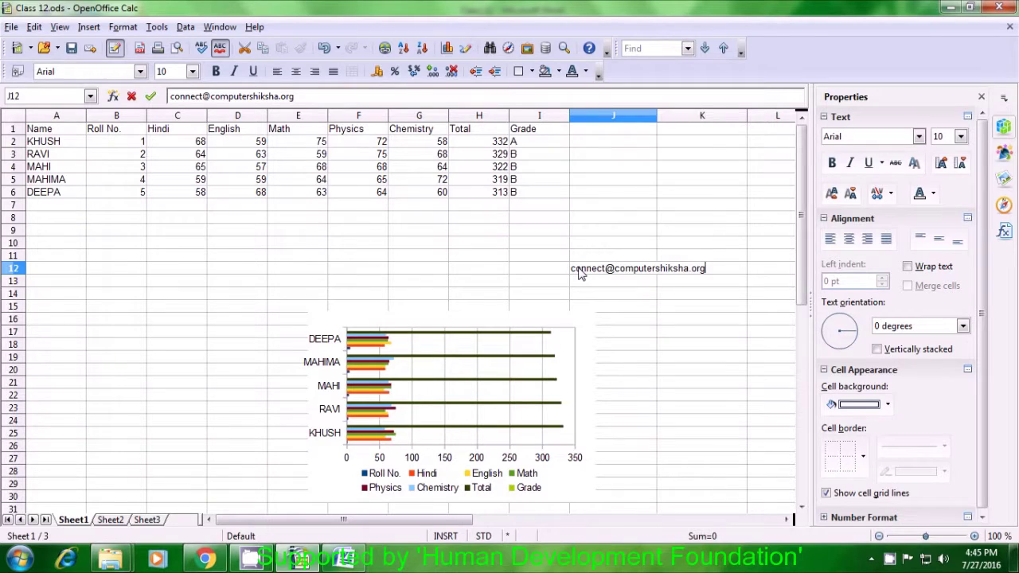
key("Return")
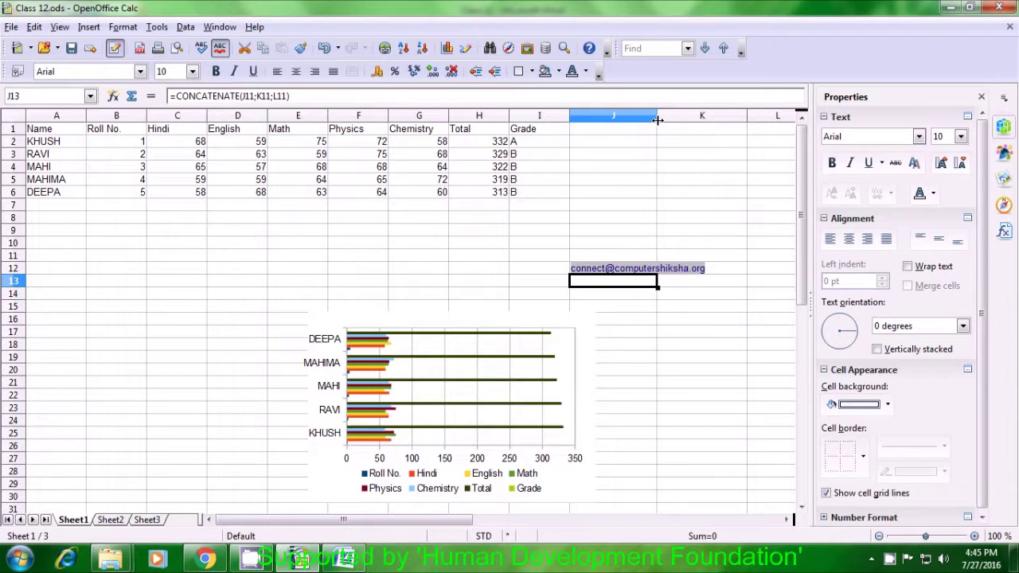
left_click_drag(658, 120, 712, 120)
left_click(603, 299)
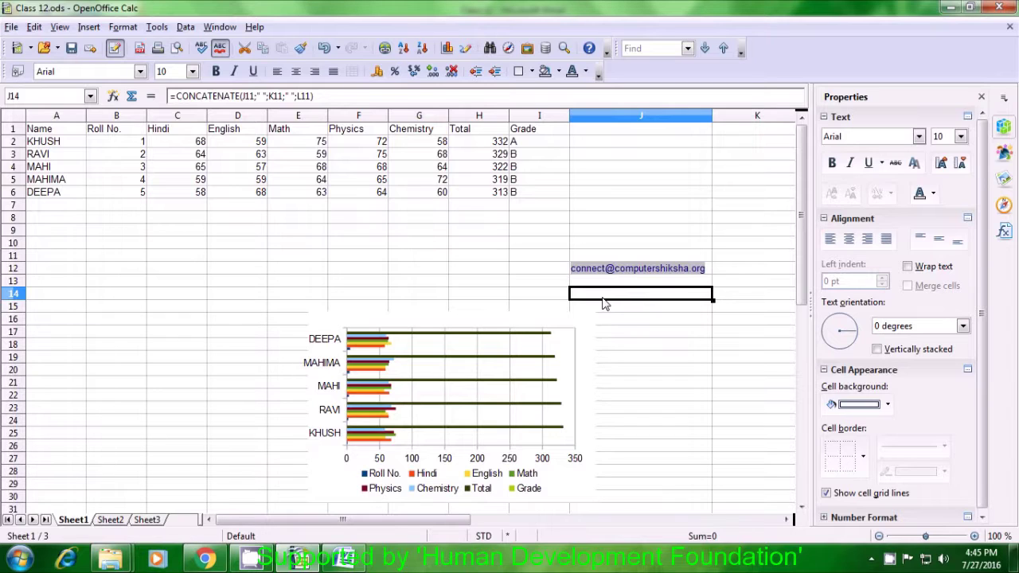
Enter =FIND("@";J12) in J14 so it returns 8.
type("=f")
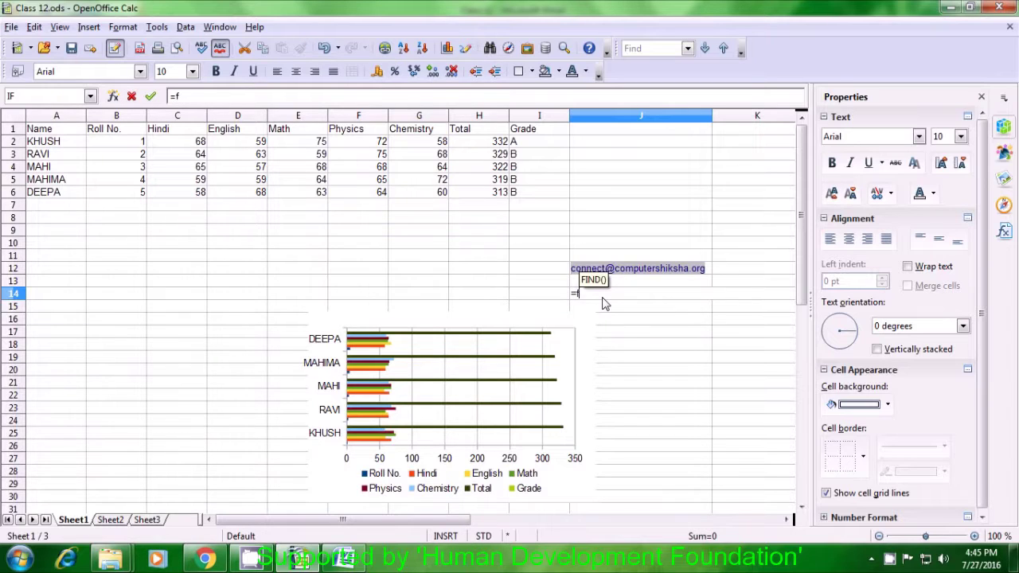
type("ind")
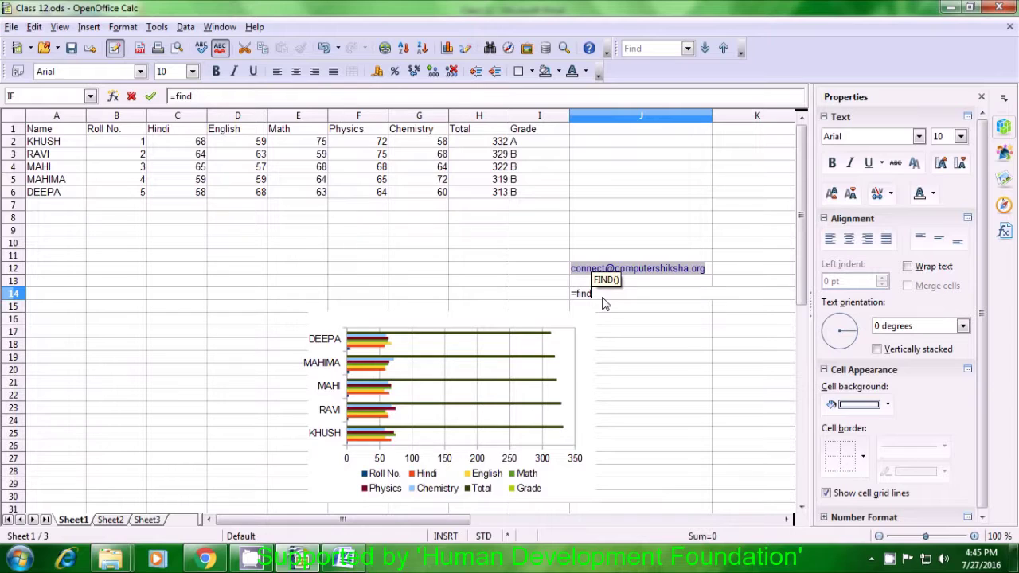
type("(")
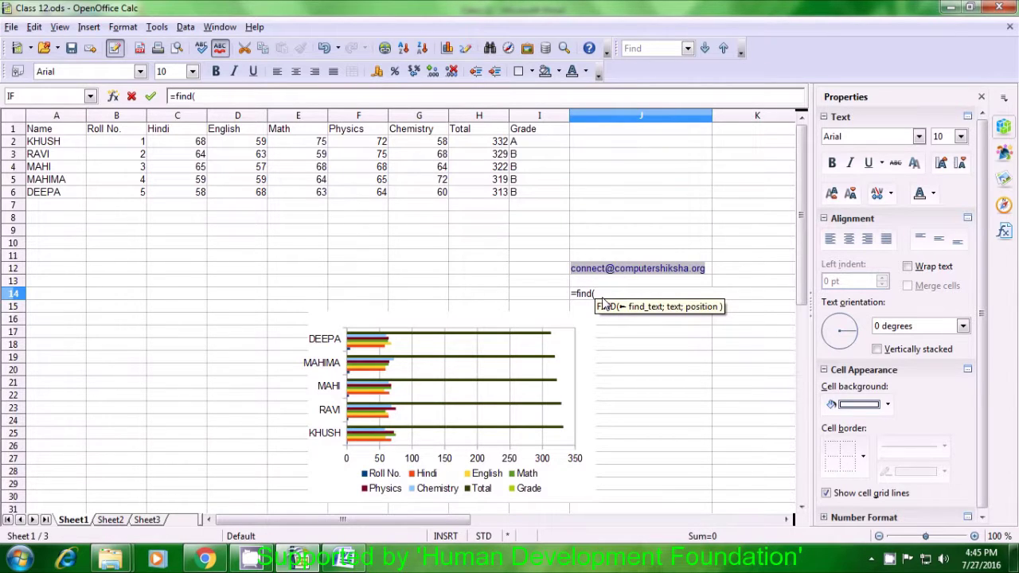
type("\"@")
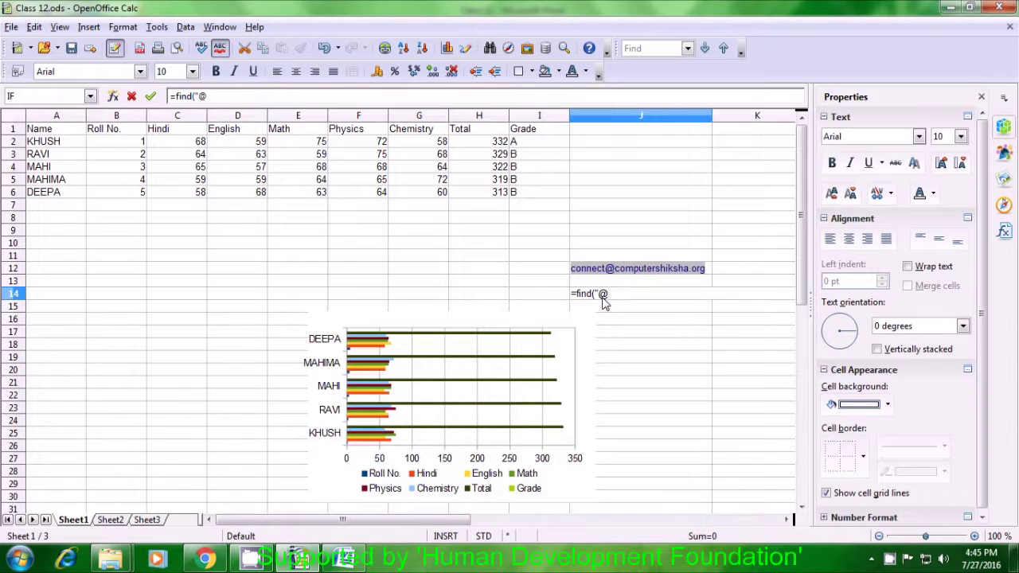
type("\"")
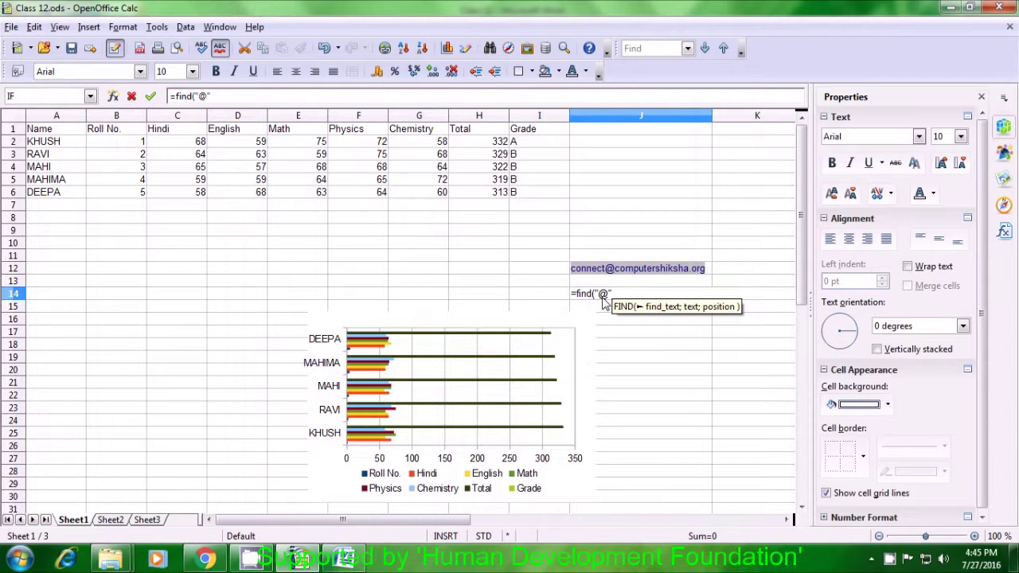
type(";")
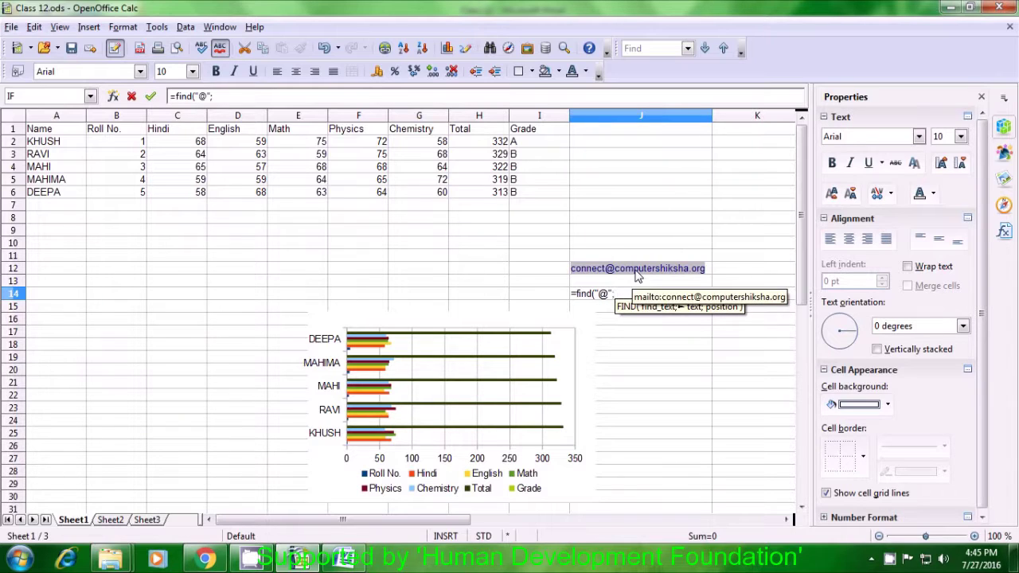
left_click(711, 272)
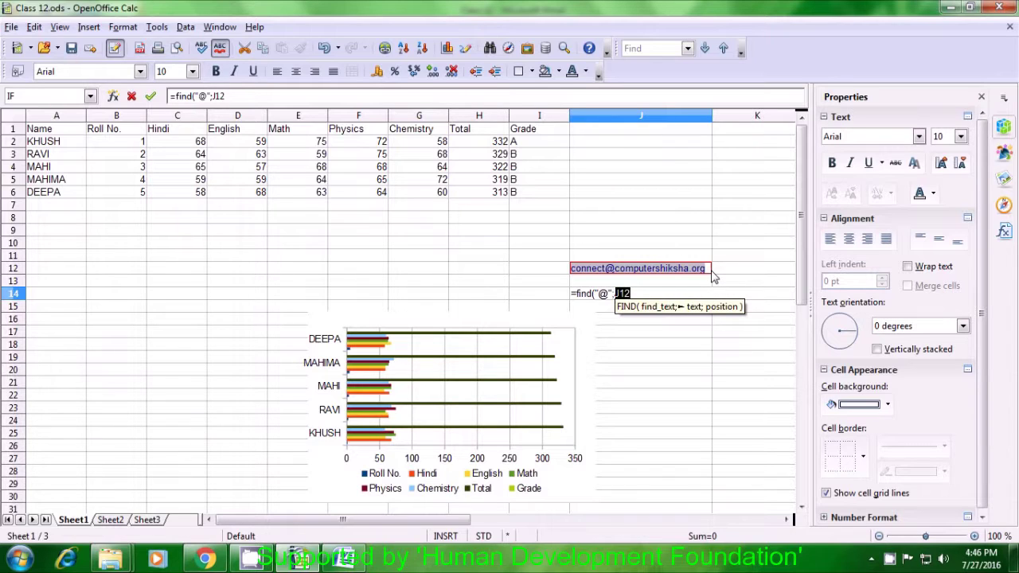
type(")")
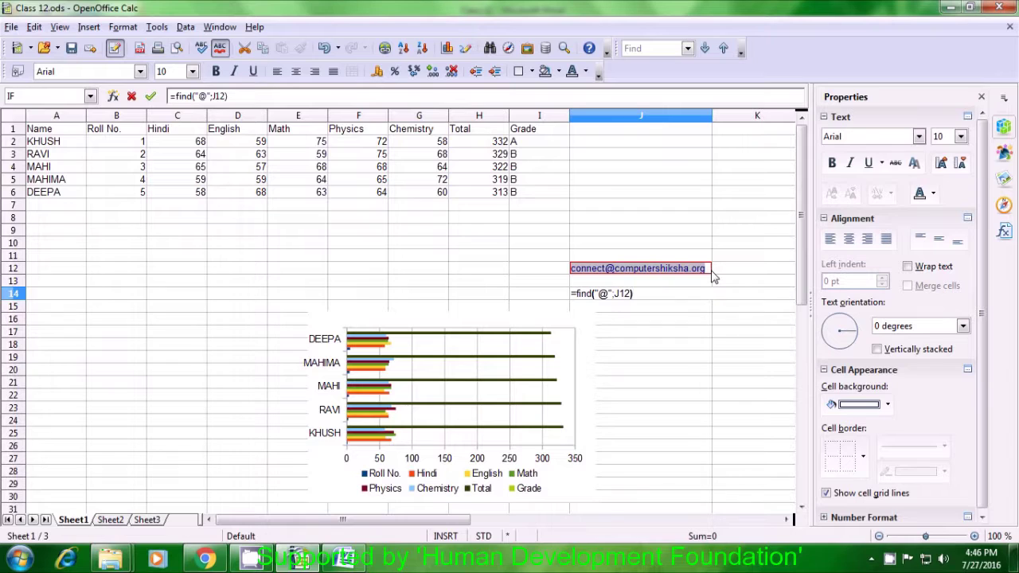
key("Return")
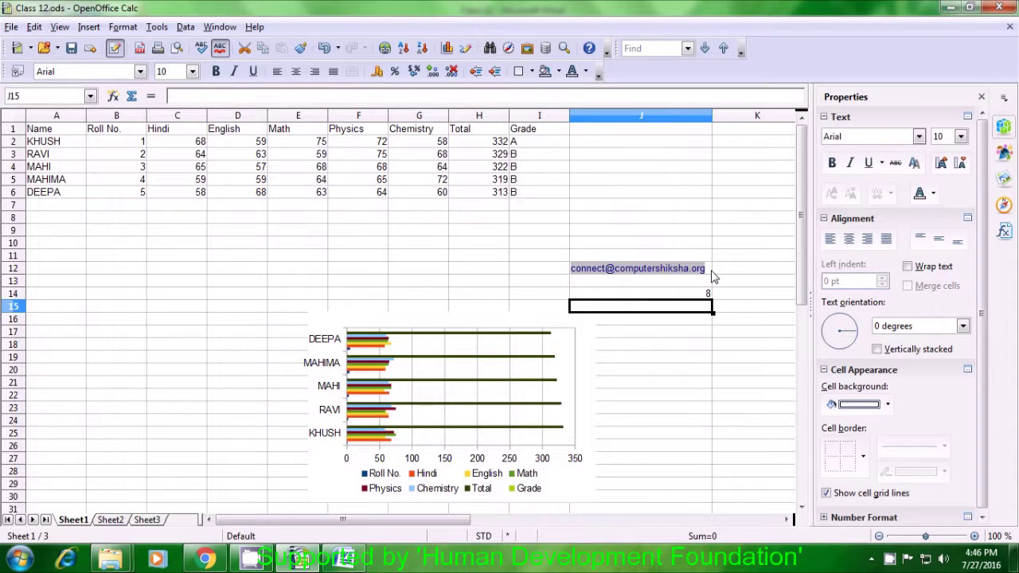
left_click(694, 297)
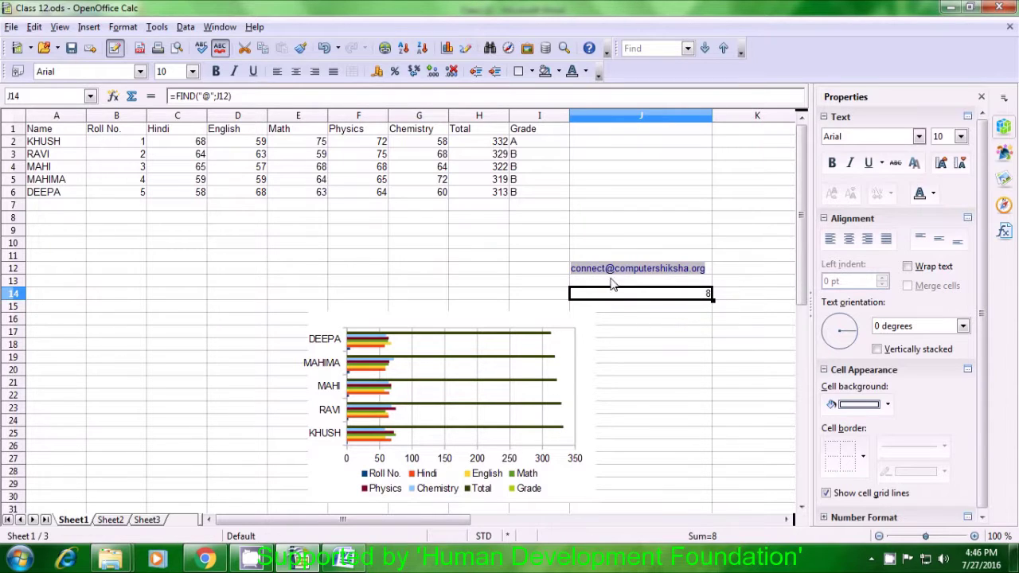
left_click(622, 312)
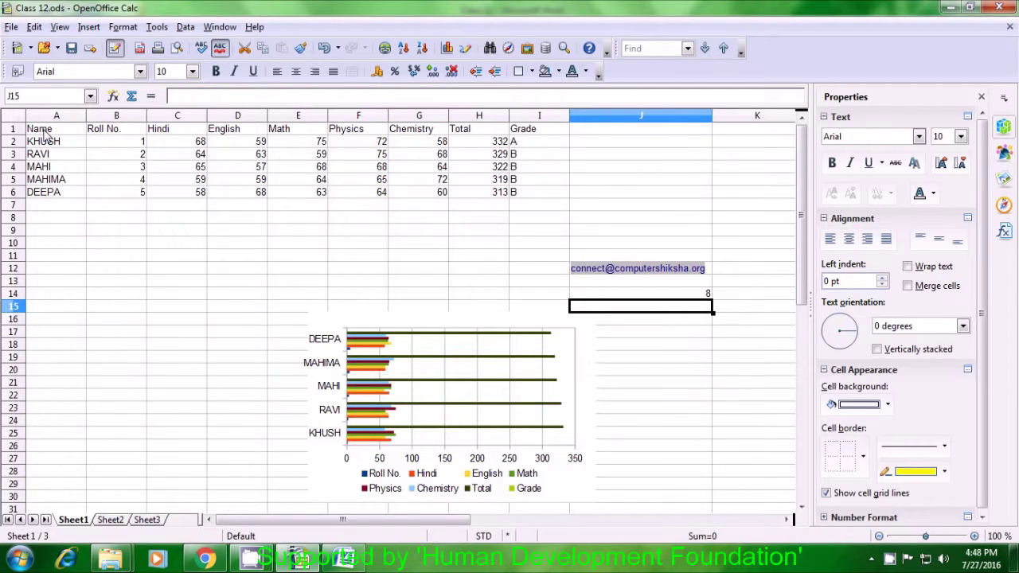
left_click(43, 131)
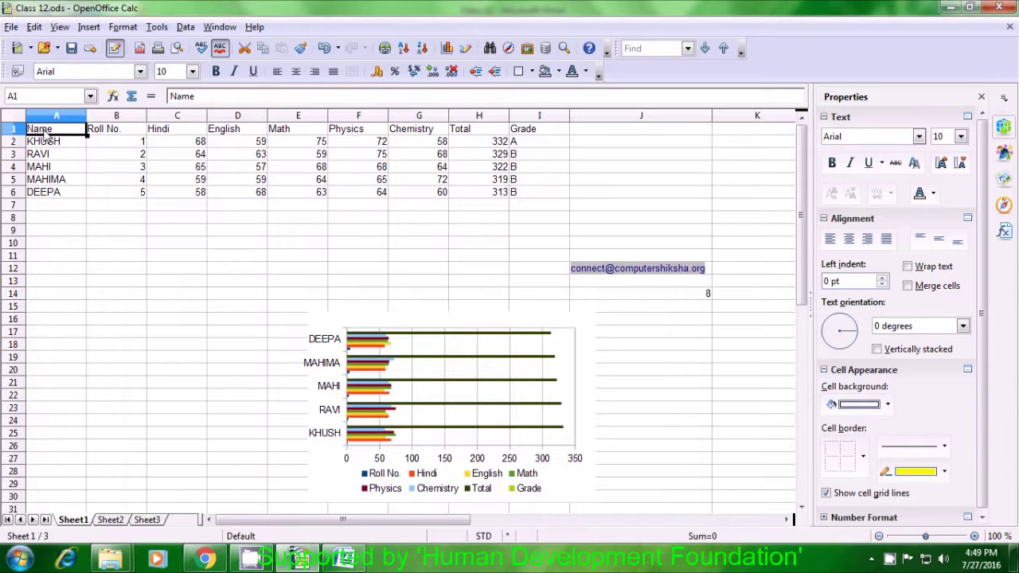
Copy only the Name header in cell A1 of Sheet1.
left_click_drag(44, 137, 38, 194)
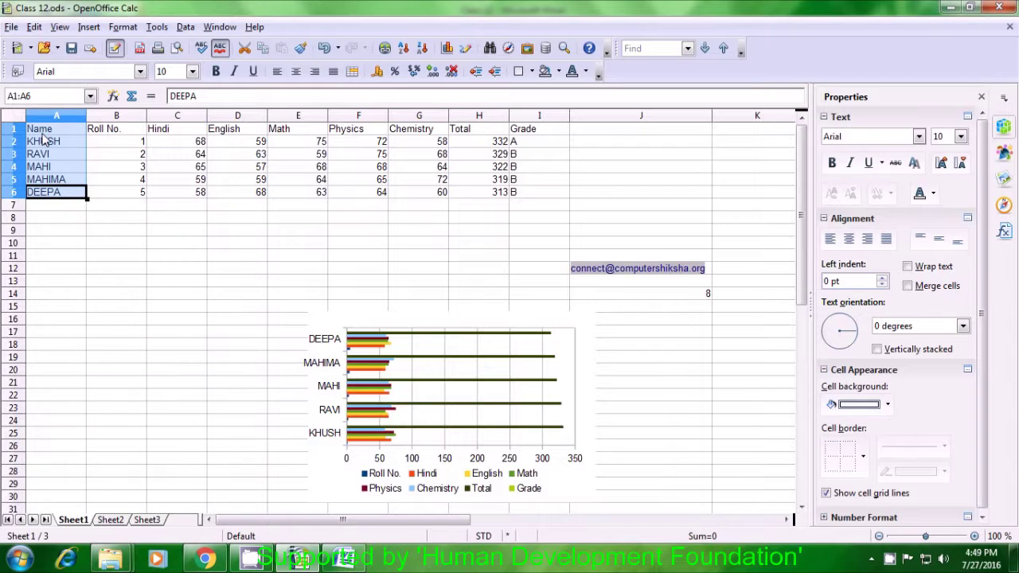
left_click(182, 243)
left_click(56, 132)
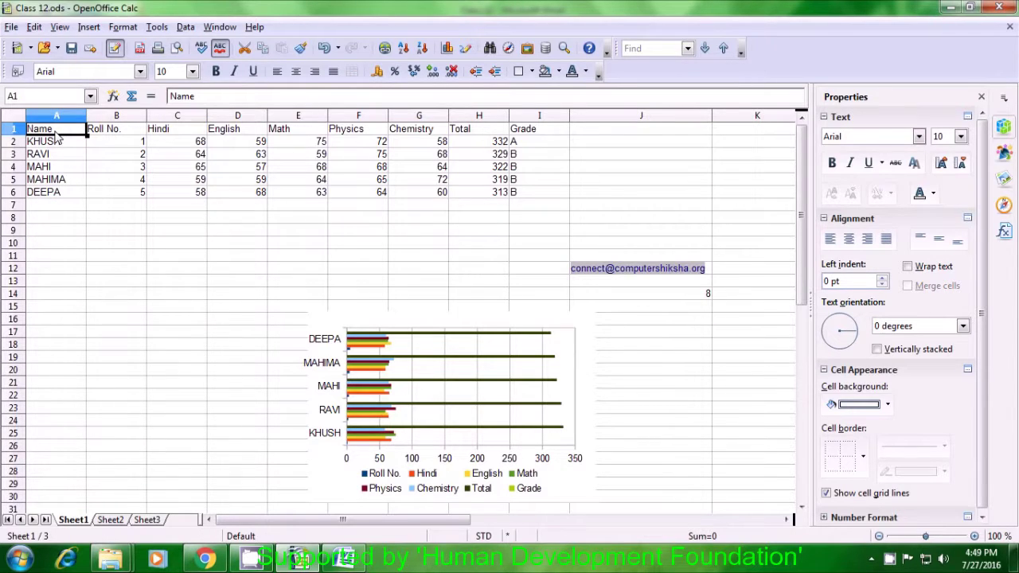
key("ctrl+c")
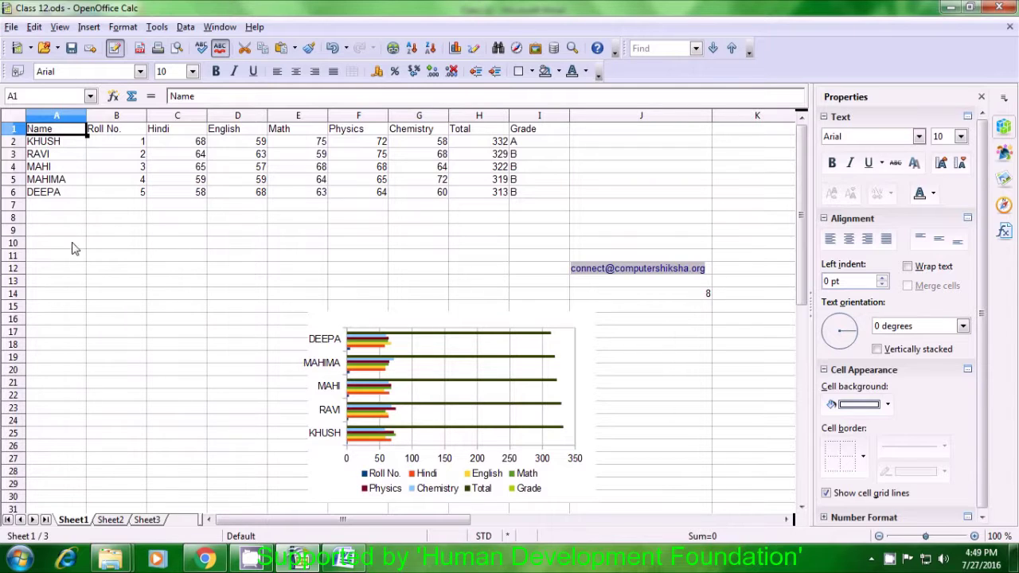
Paste the Name header into Sheet2's A1, then select B1.
left_click(111, 520)
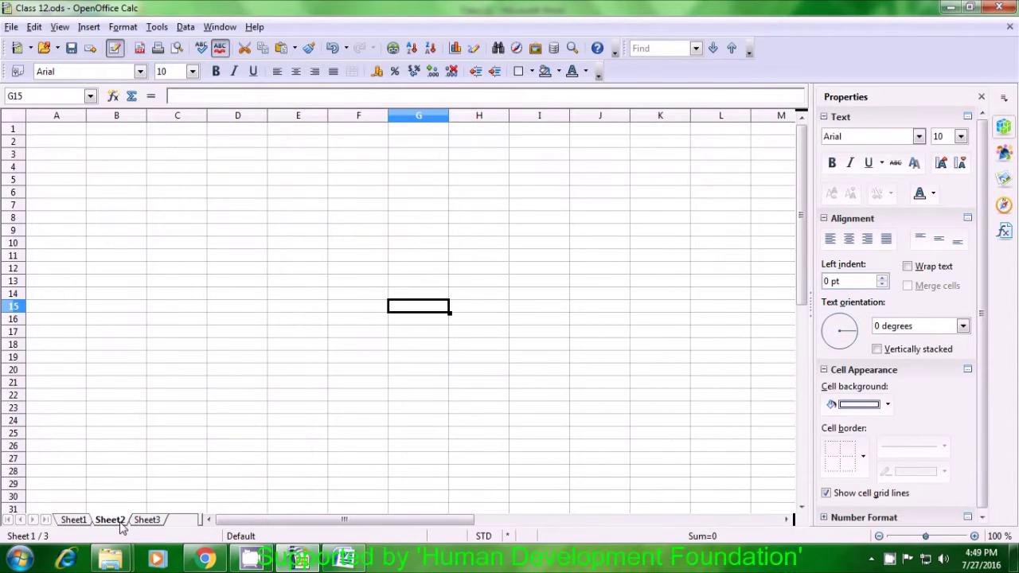
left_click(64, 134)
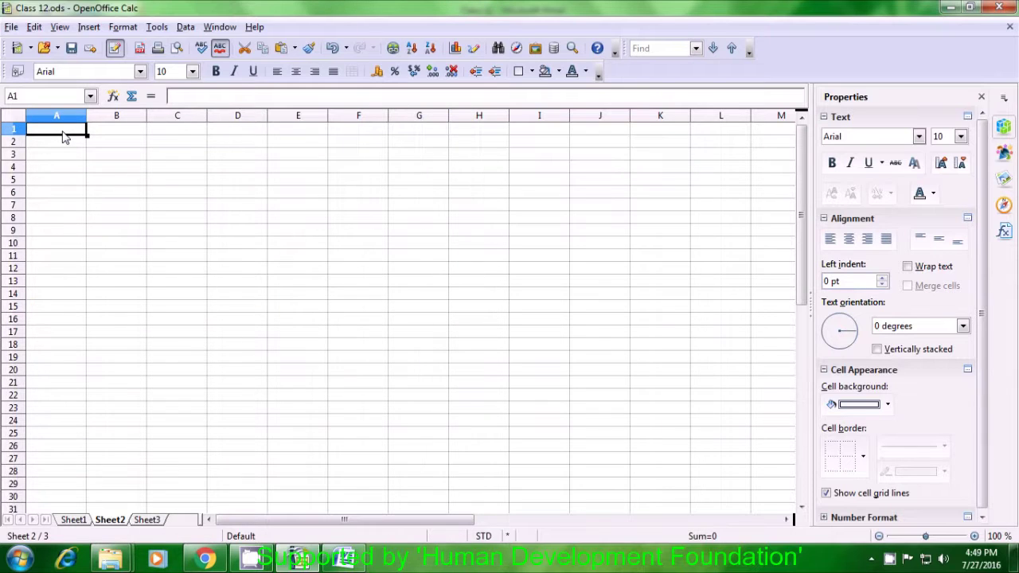
key("ctrl+v")
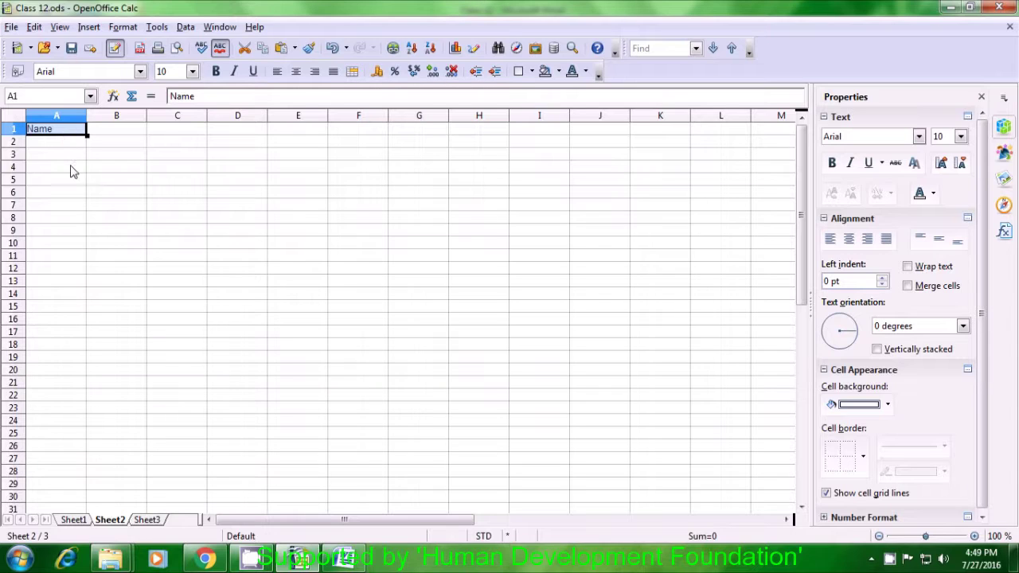
left_click(72, 170)
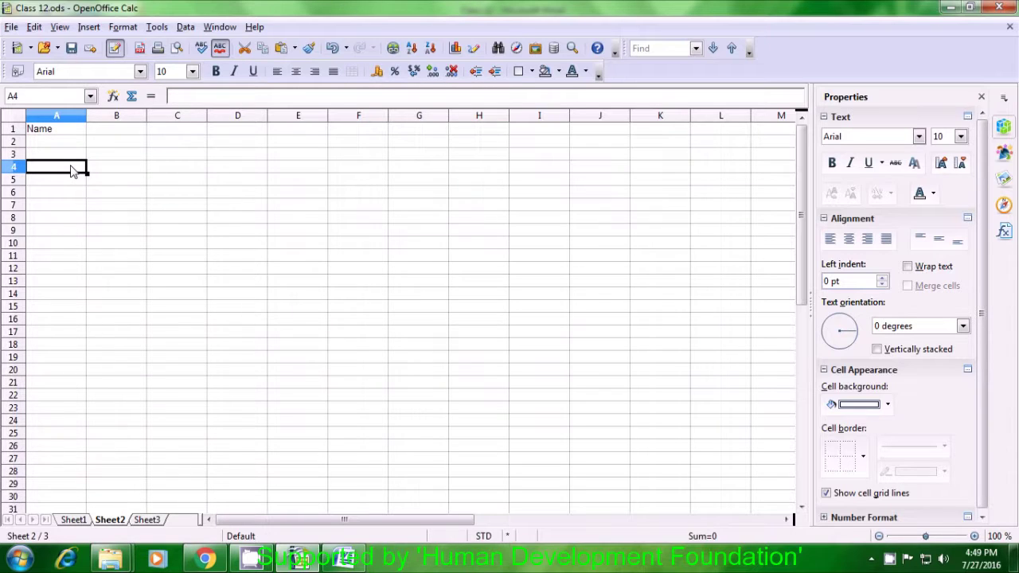
left_click(99, 134)
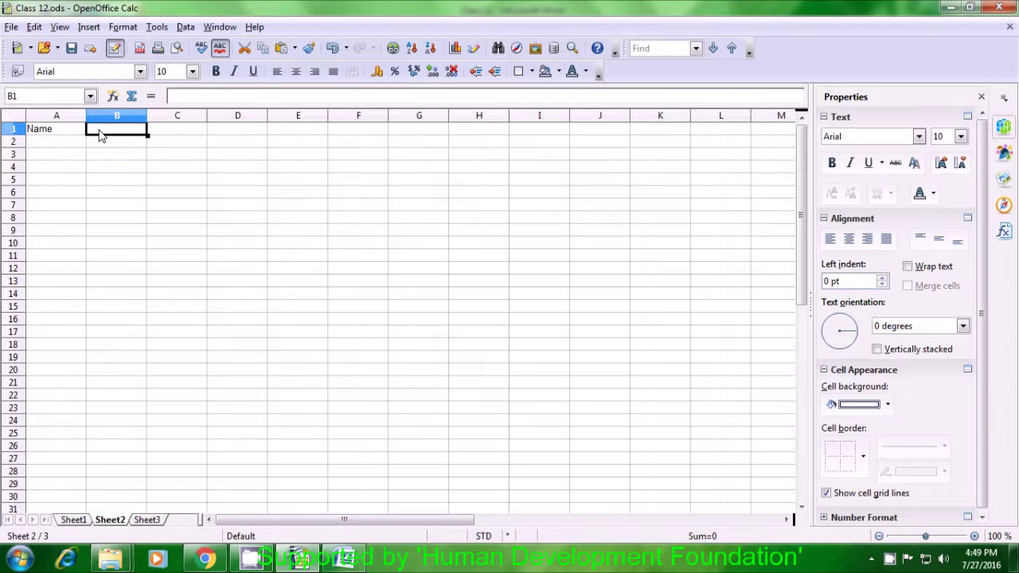
Start =vlookup(A1; in Sheet2's B1, then switch to Sheet1.
type("=vl")
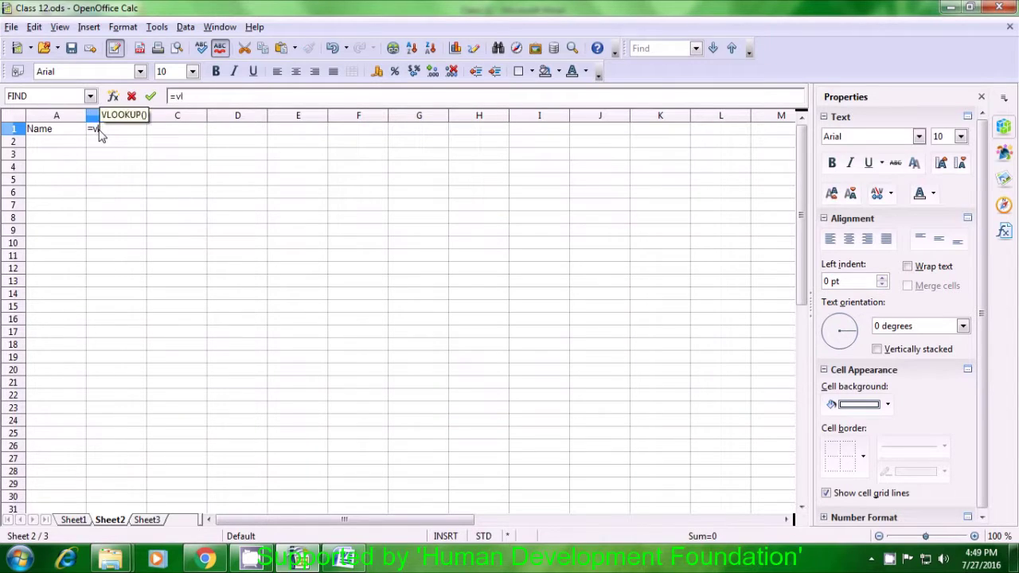
type("ookup")
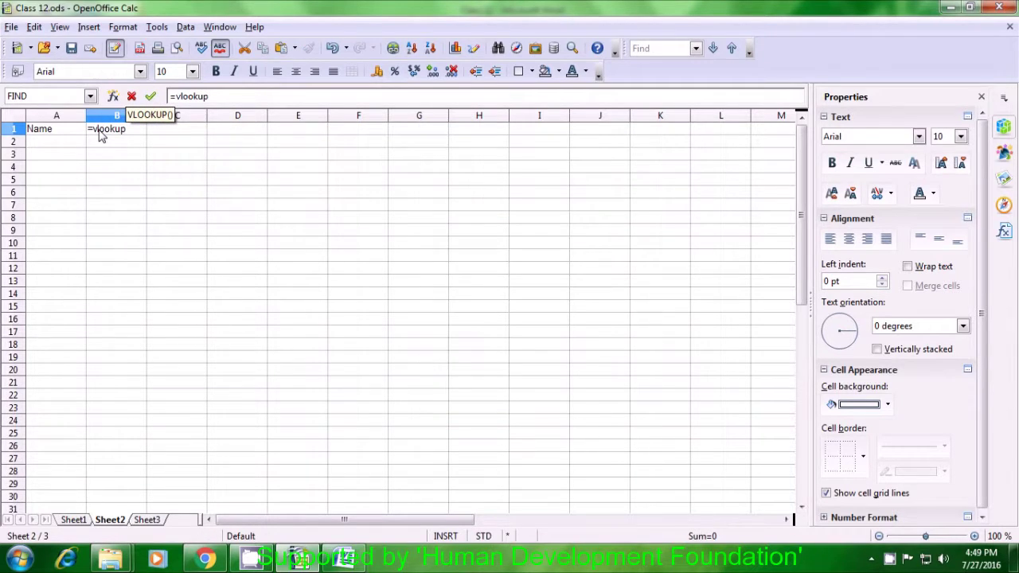
type("(")
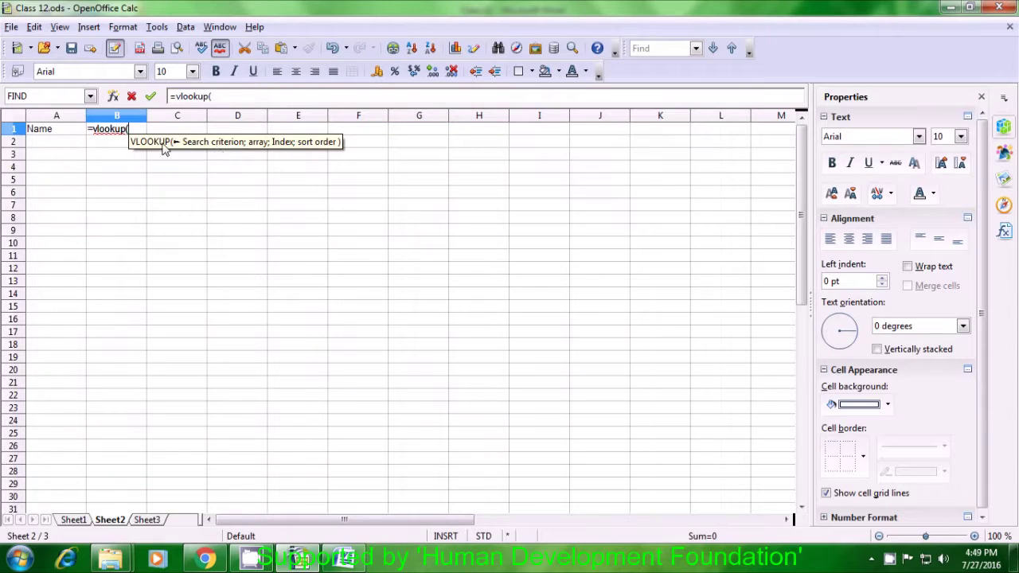
left_click(37, 132)
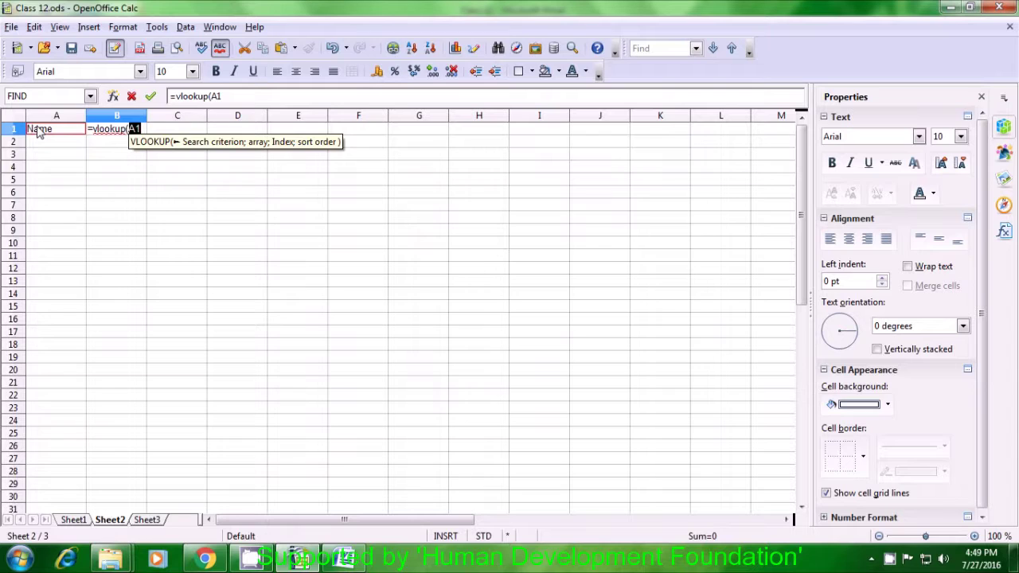
type(";")
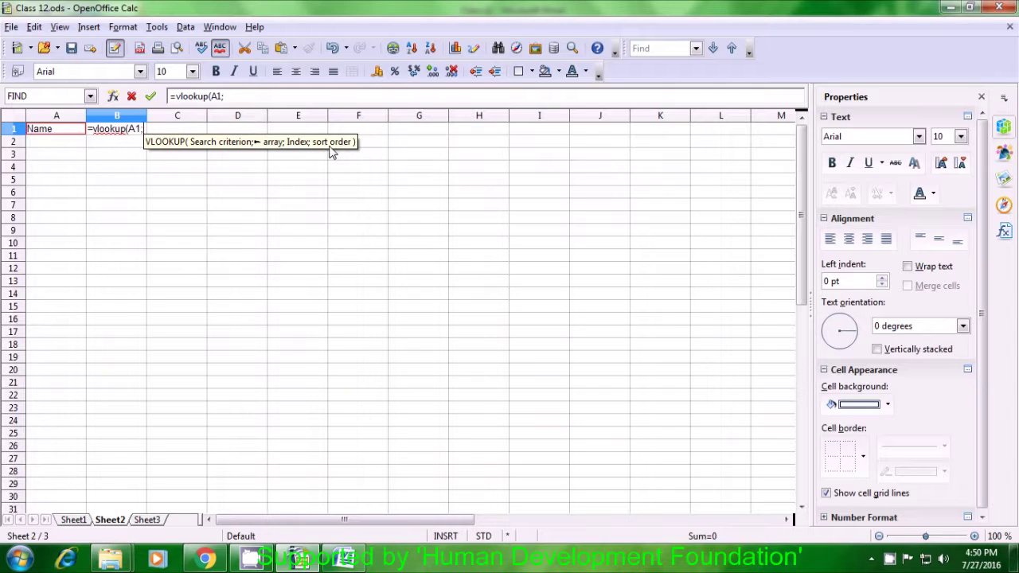
left_click(73, 520)
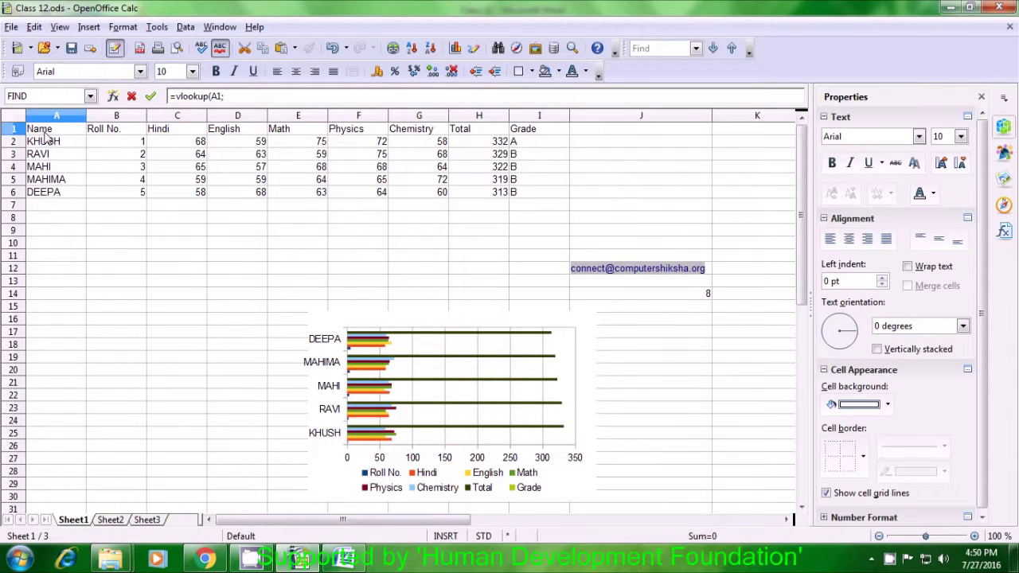
Complete the VLOOKUP with range Sheet1.A1:I6, column index 2 and exact match 0.
left_click_drag(44, 132, 519, 193)
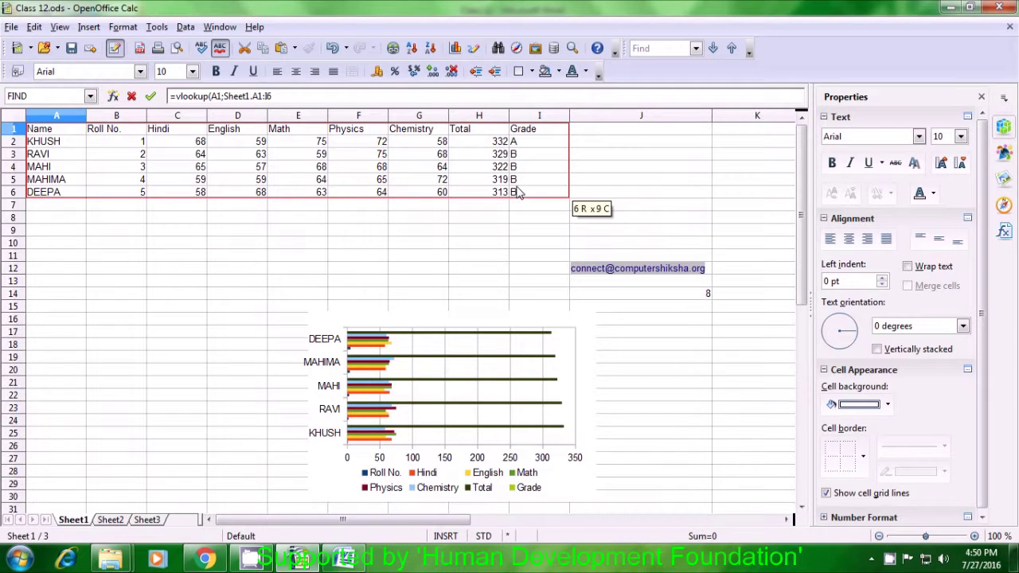
left_click_drag(518, 194, 519, 194)
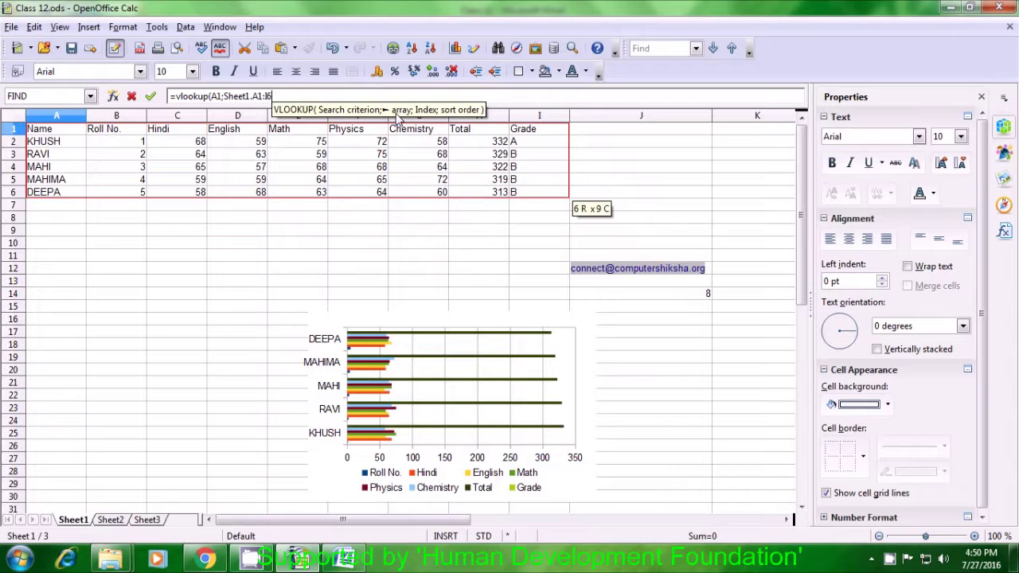
type(";")
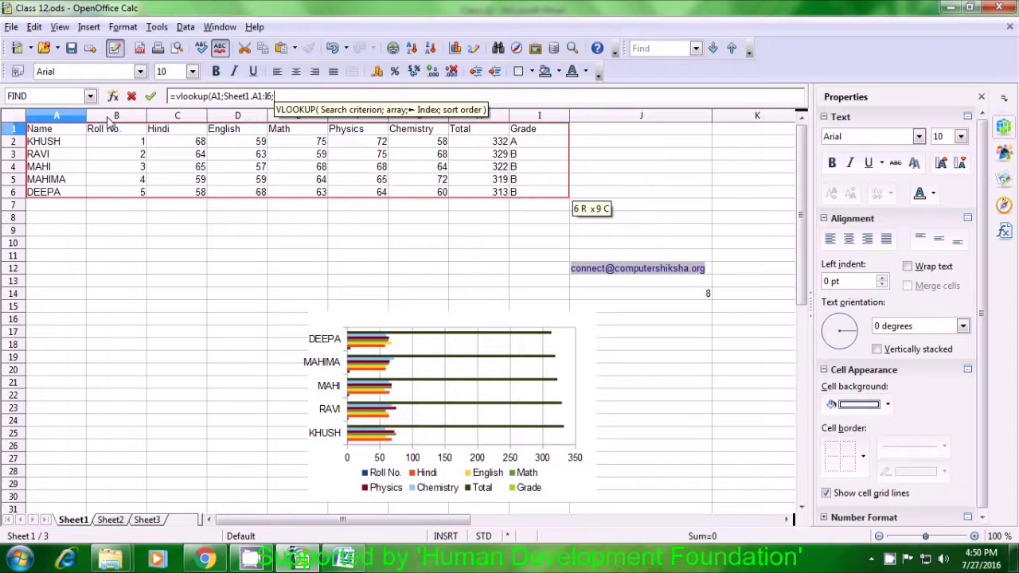
type("2")
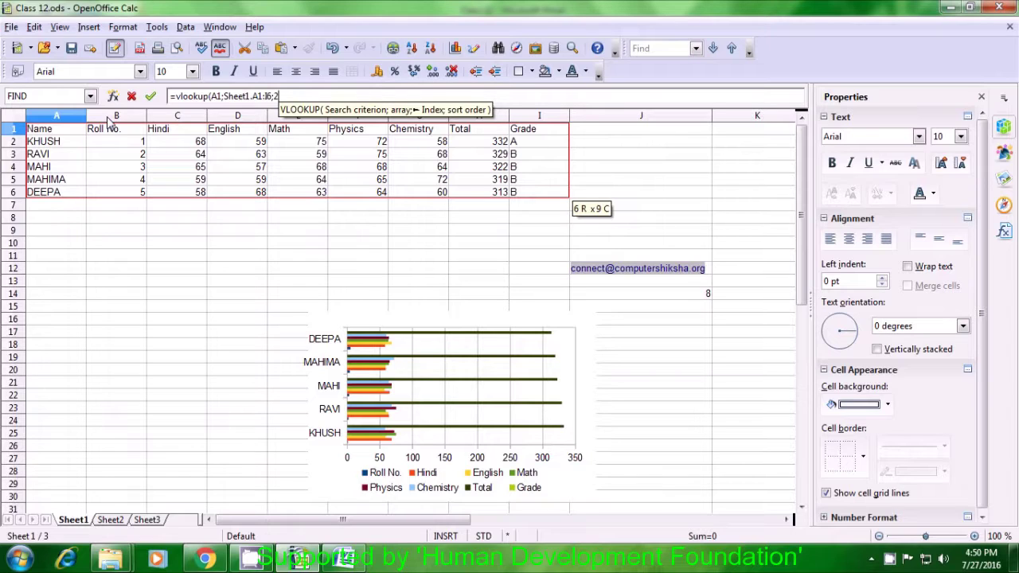
type(";")
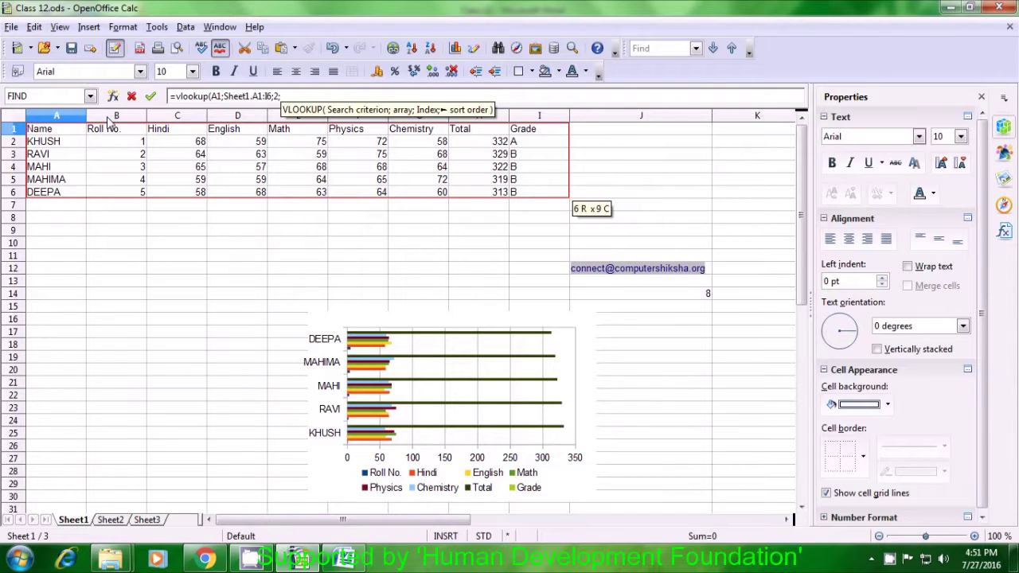
type("0")
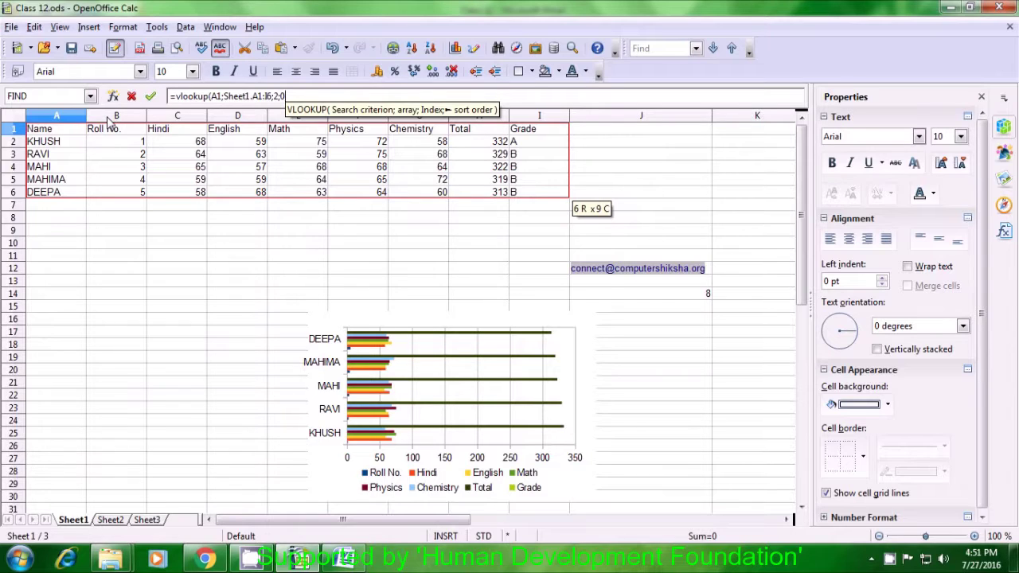
type(")")
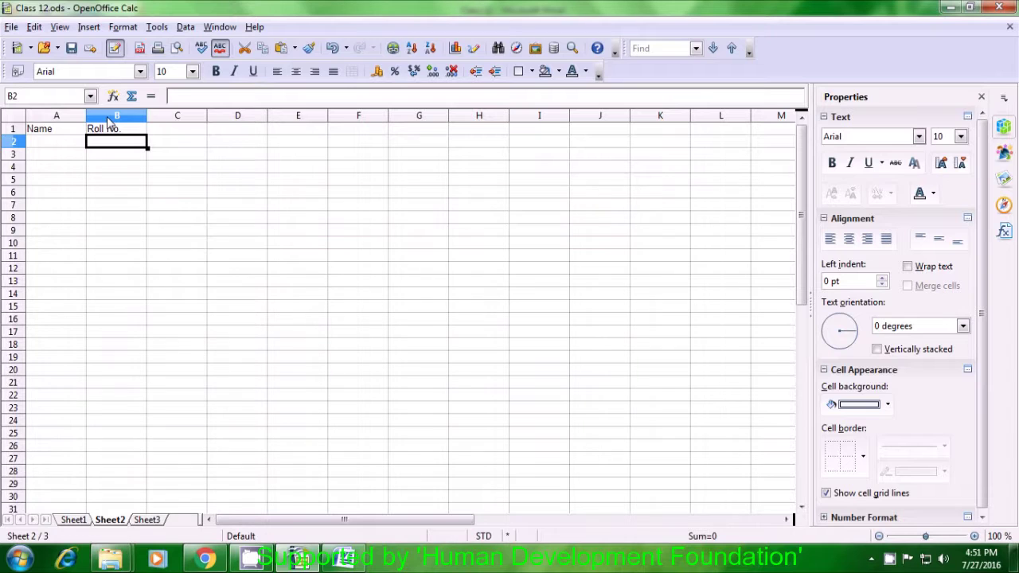
Fill Sheet2's B1 lookup formula down to B7, then return to Sheet1.
left_click(123, 134)
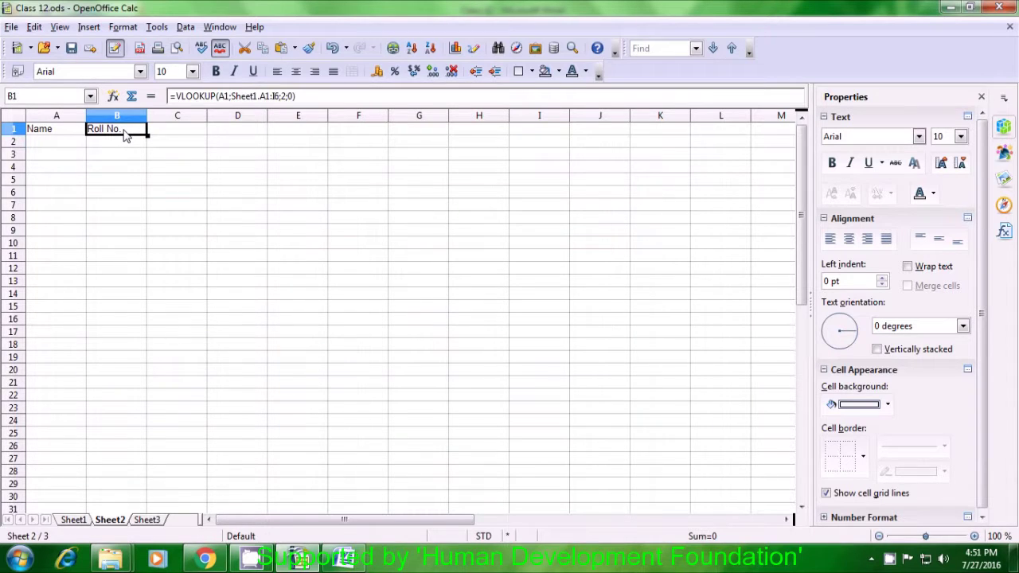
left_click_drag(148, 136, 145, 209)
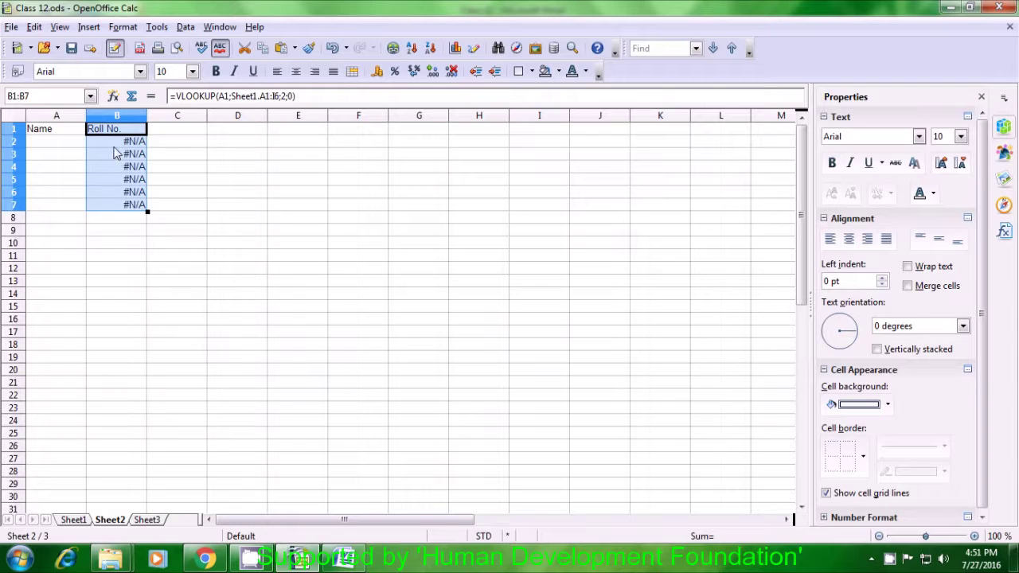
left_click(118, 148)
left_click_drag(60, 145, 60, 207)
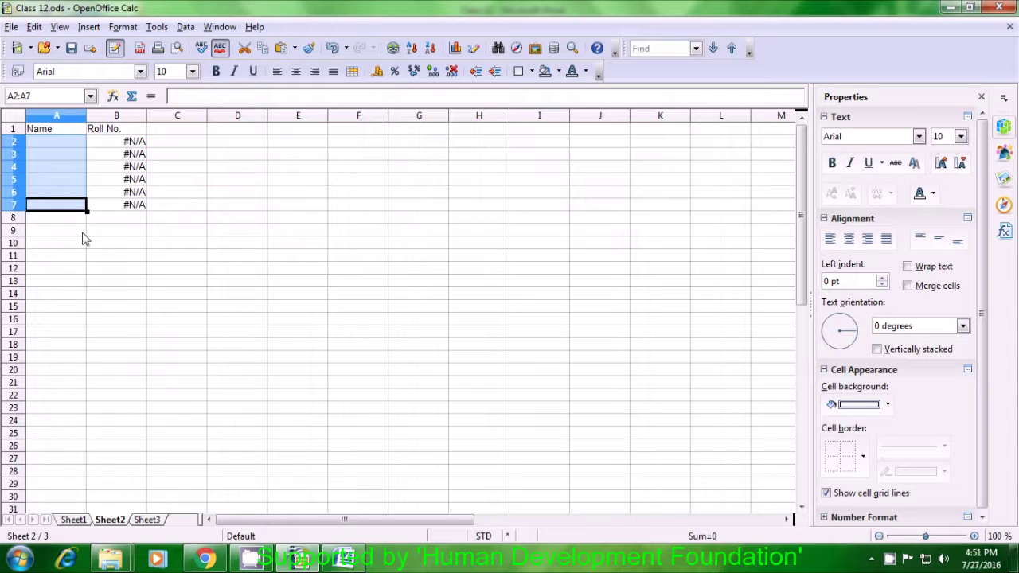
left_click(83, 232)
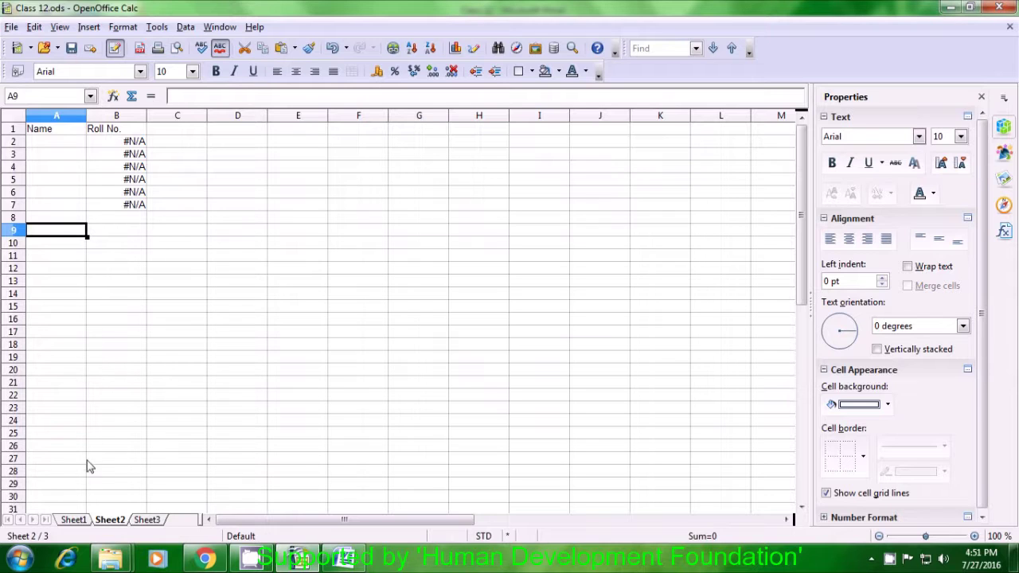
left_click(73, 520)
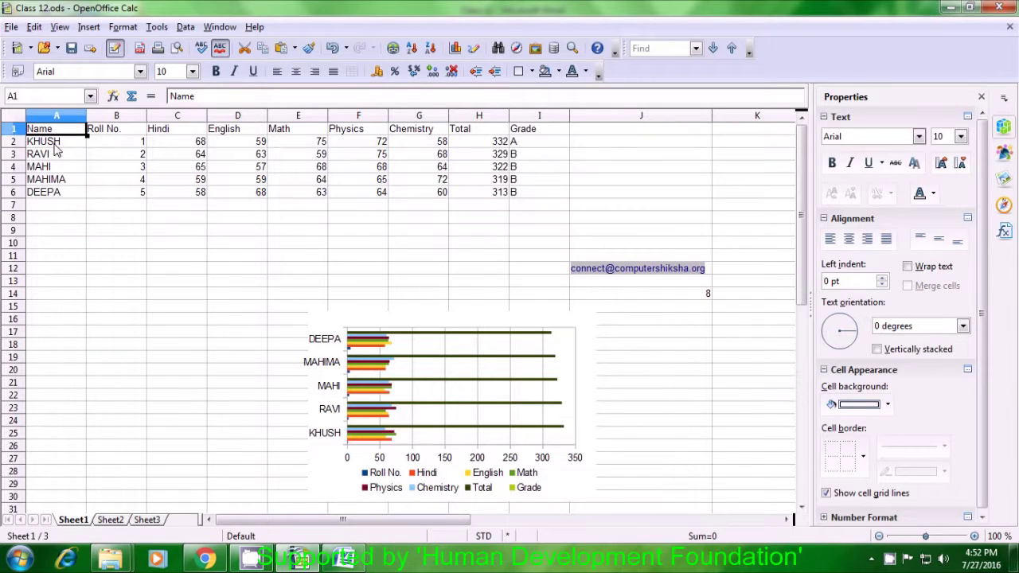
Paste Sheet1's five student names into Sheet2's A2:A6, then return to Sheet1.
left_click_drag(56, 149, 58, 193)
key("ctrl+c")
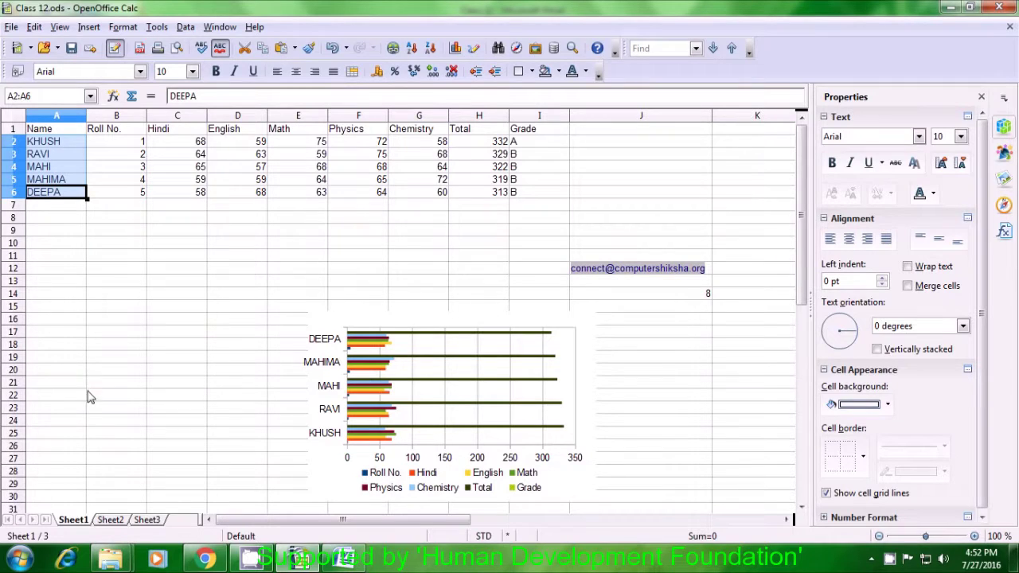
left_click(109, 520)
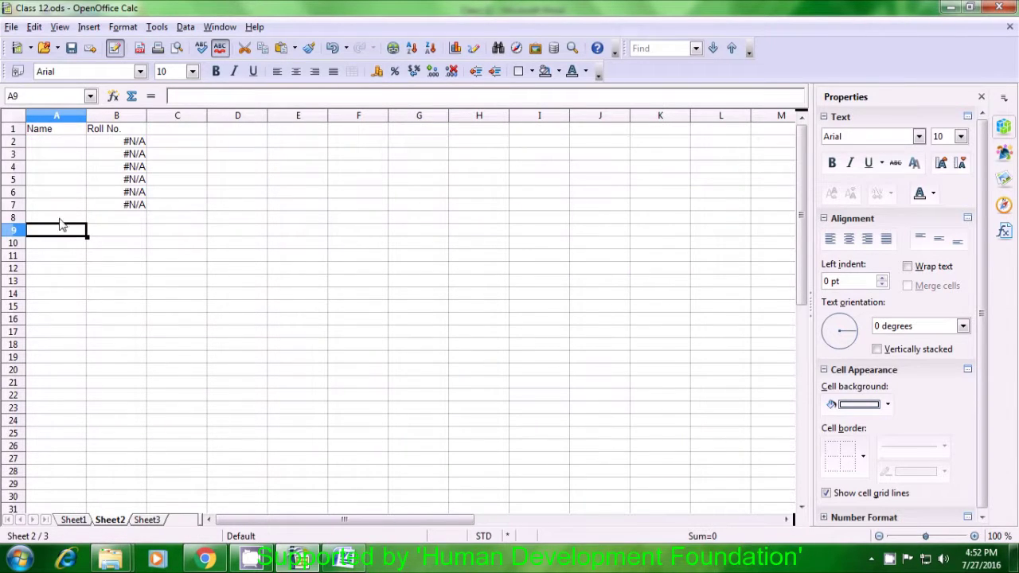
left_click(46, 148)
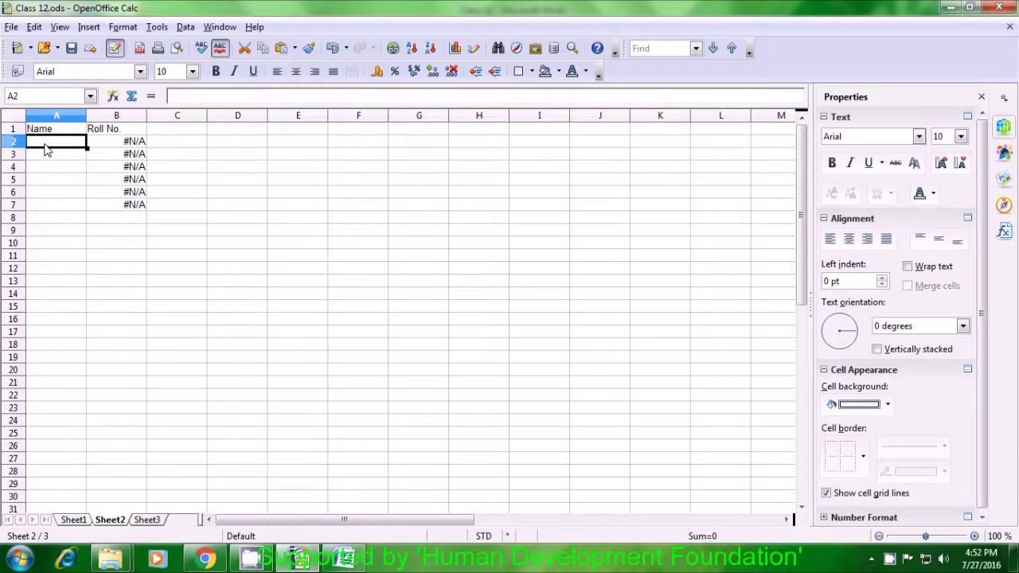
key("ctrl+v")
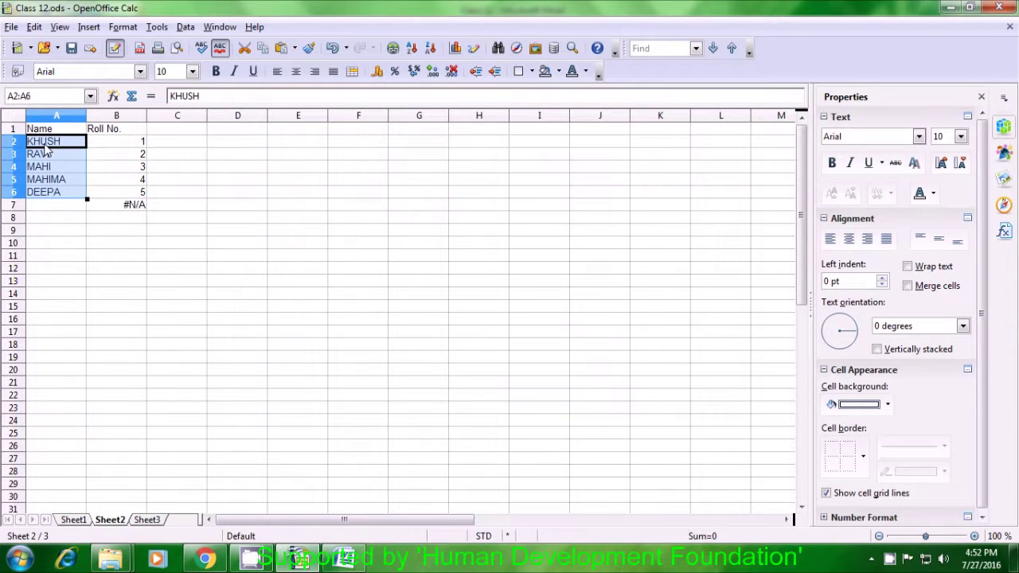
left_click(93, 231)
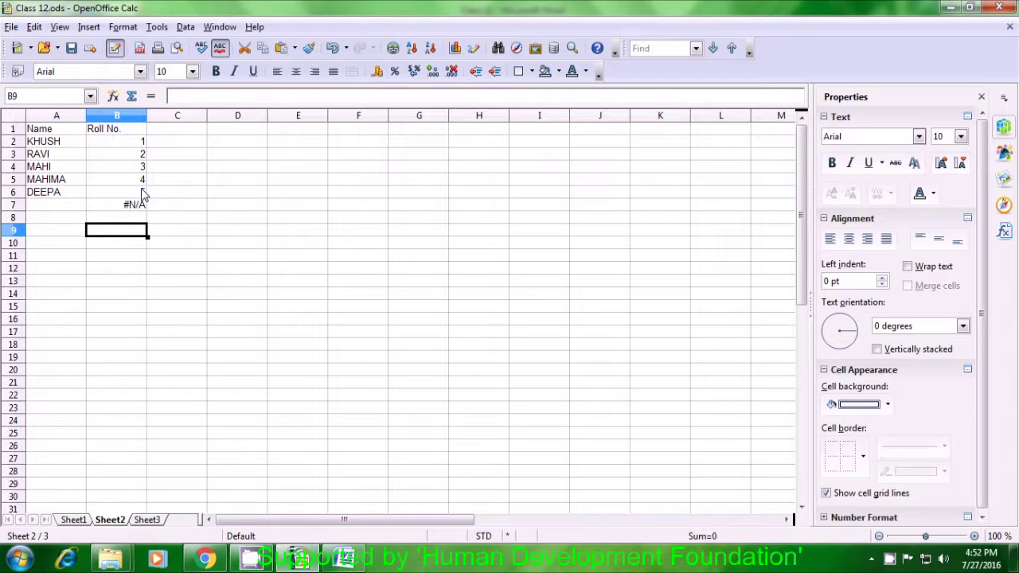
left_click(79, 520)
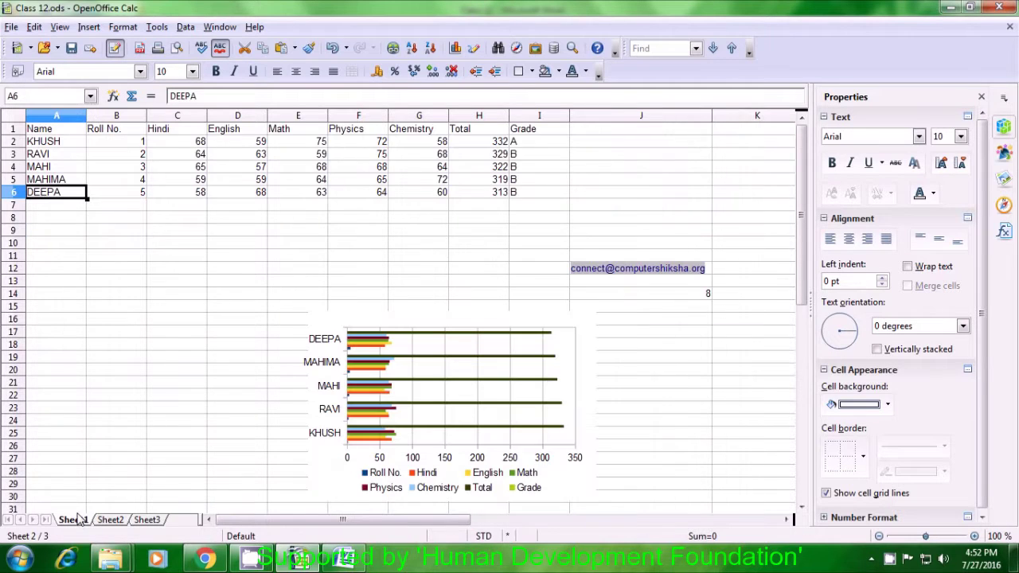
Select Sheet1's header row A1:I1, from Name through Grade.
left_click(165, 299)
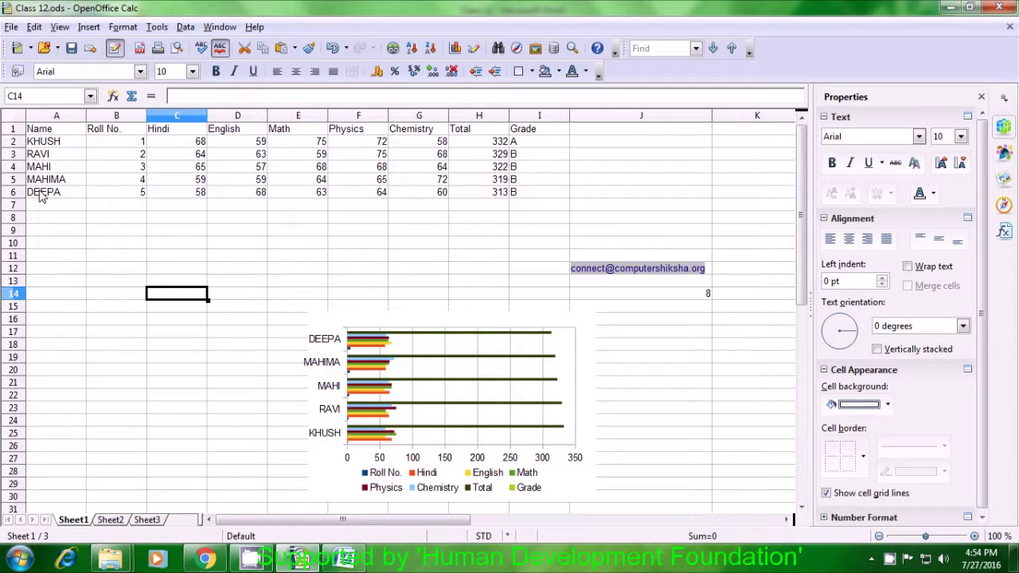
left_click(44, 132)
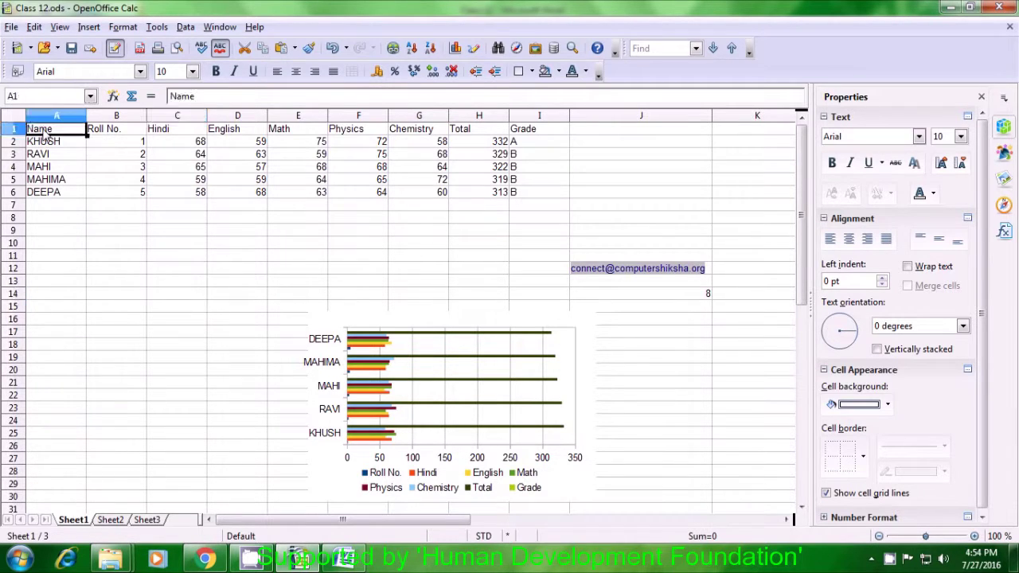
left_click_drag(46, 136, 516, 135)
key("ctrl+c")
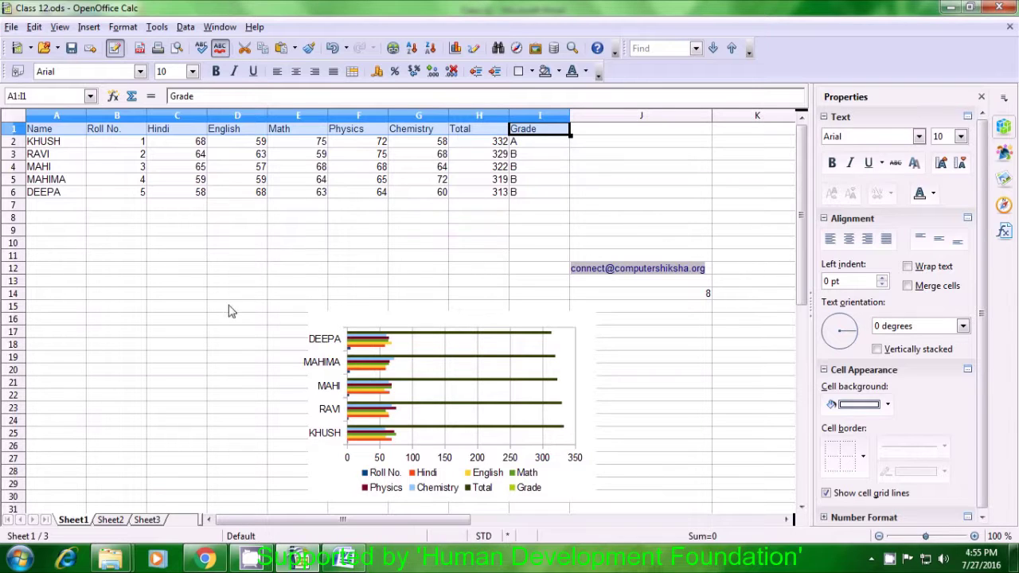
Paste the Name-to-Grade header row into A1 of the empty Sheet3, then select A2.
left_click(116, 526)
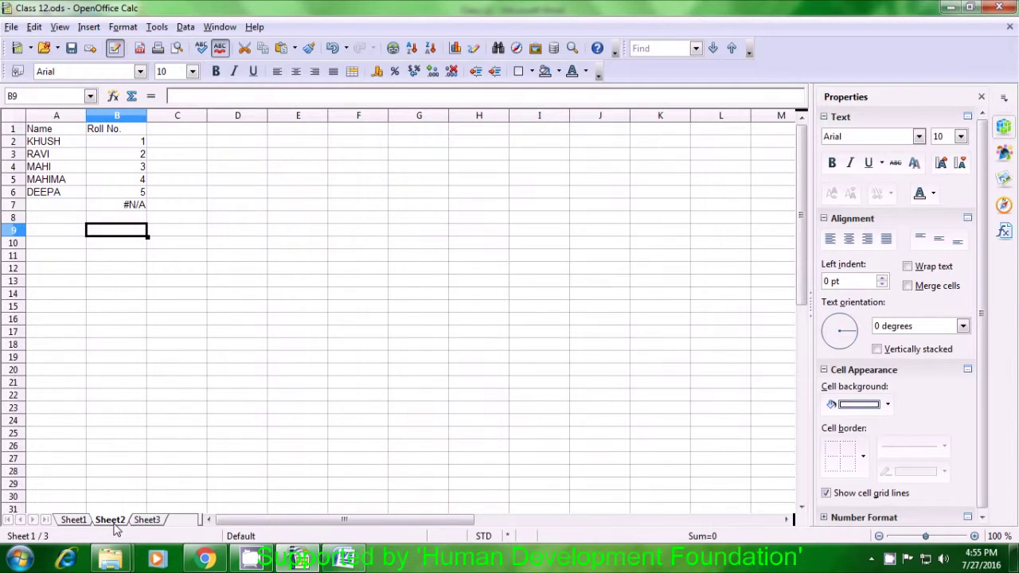
left_click(150, 521)
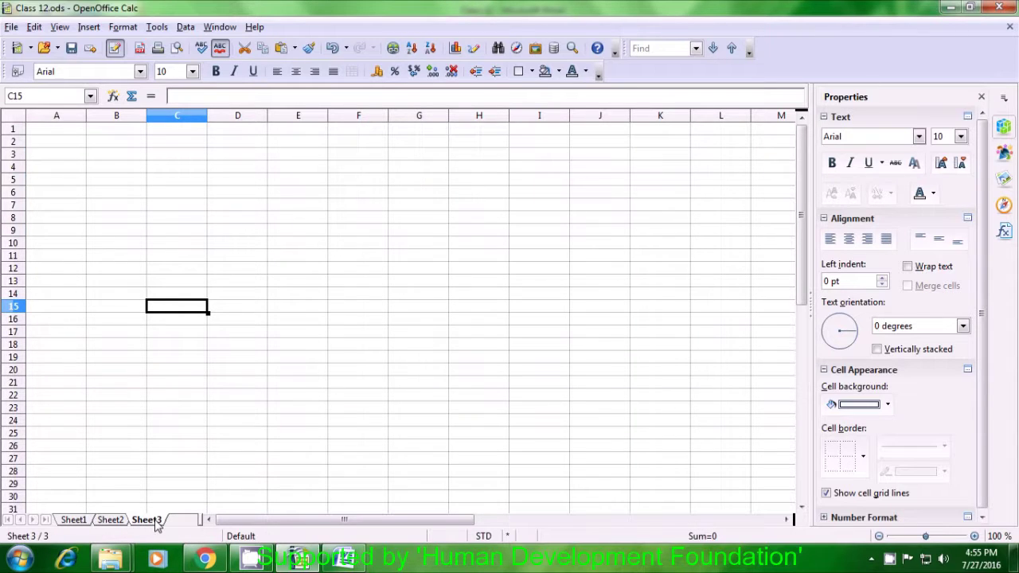
left_click(40, 135)
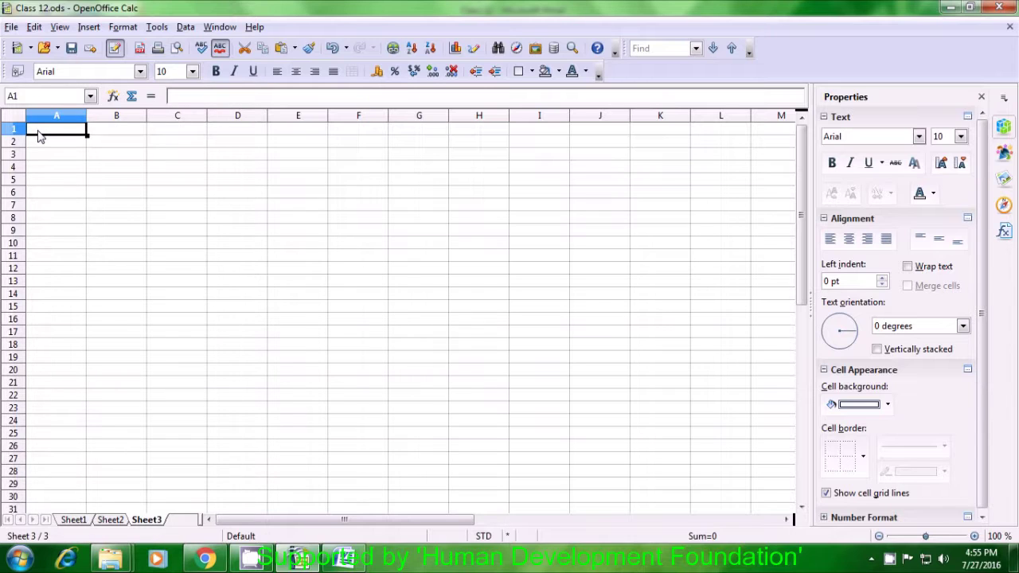
key("ctrl+v")
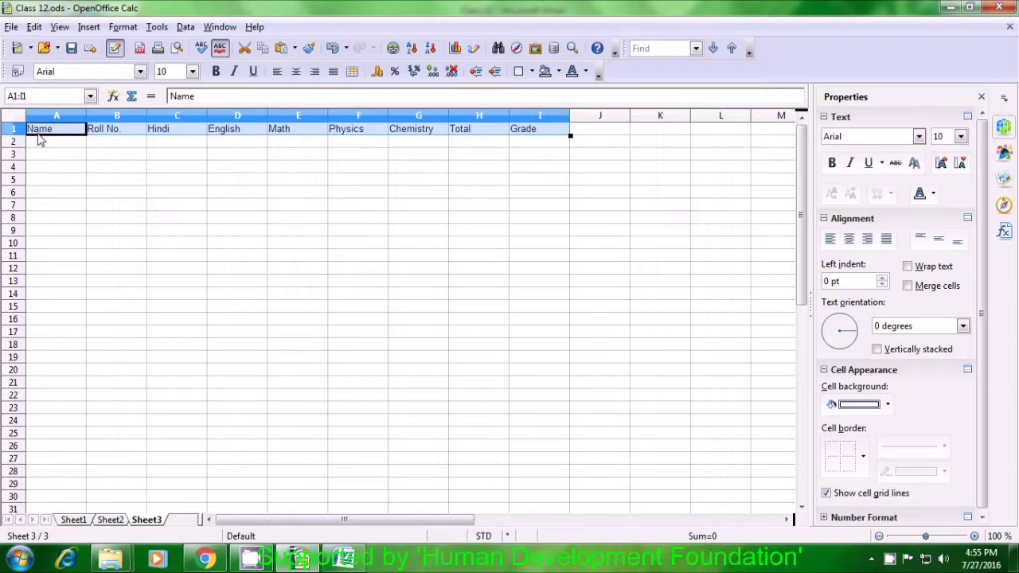
left_click(39, 145)
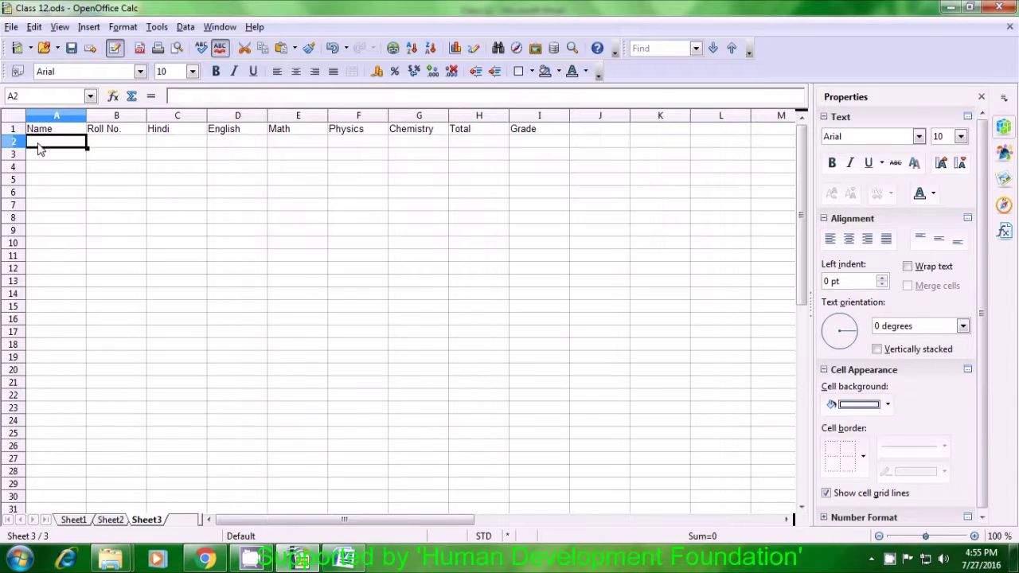
Start an =hlookup( formula in Sheet3 A2, drop the stray A1 reference, and show Sheet1.
type("=")
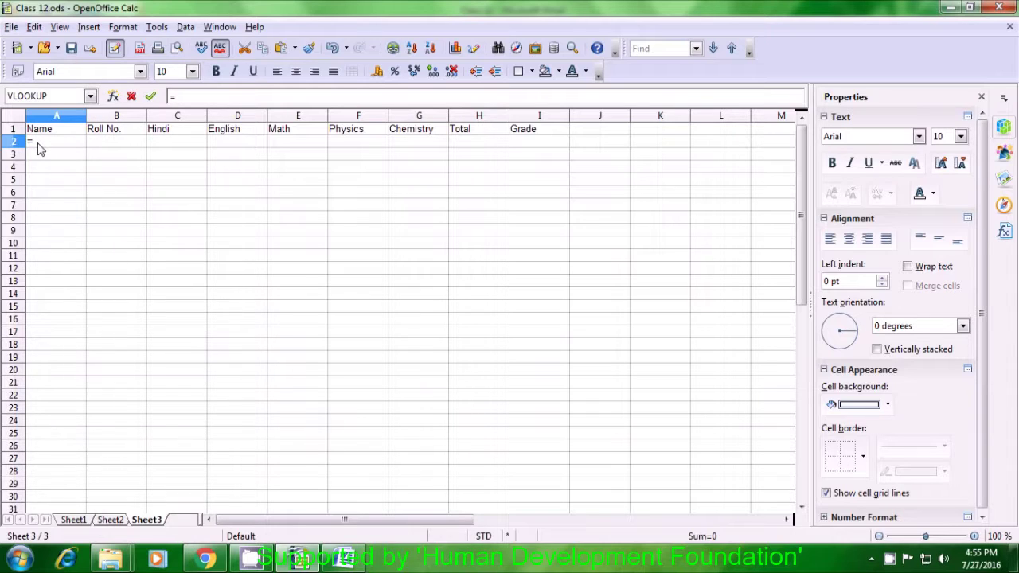
type("h")
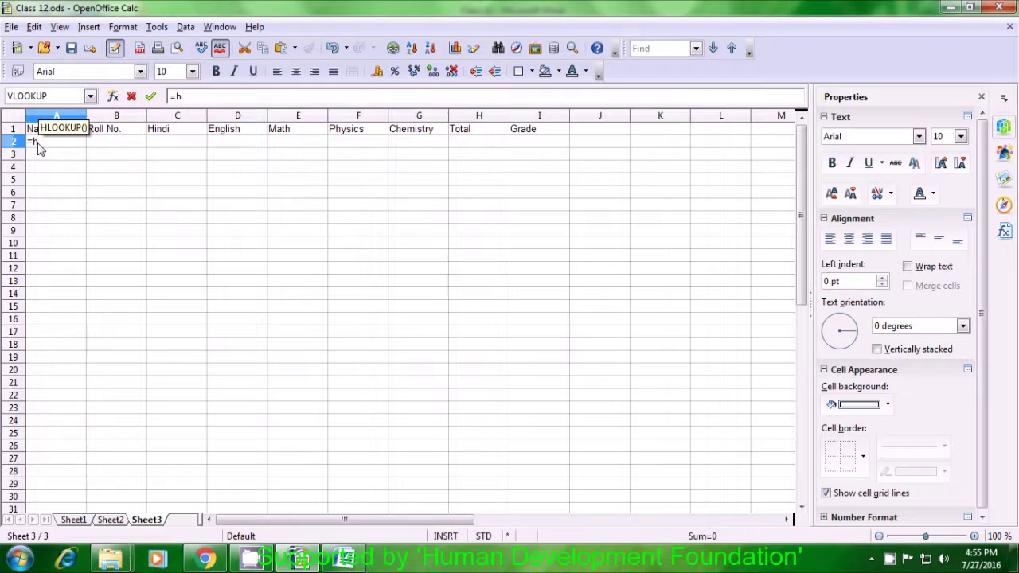
type("look")
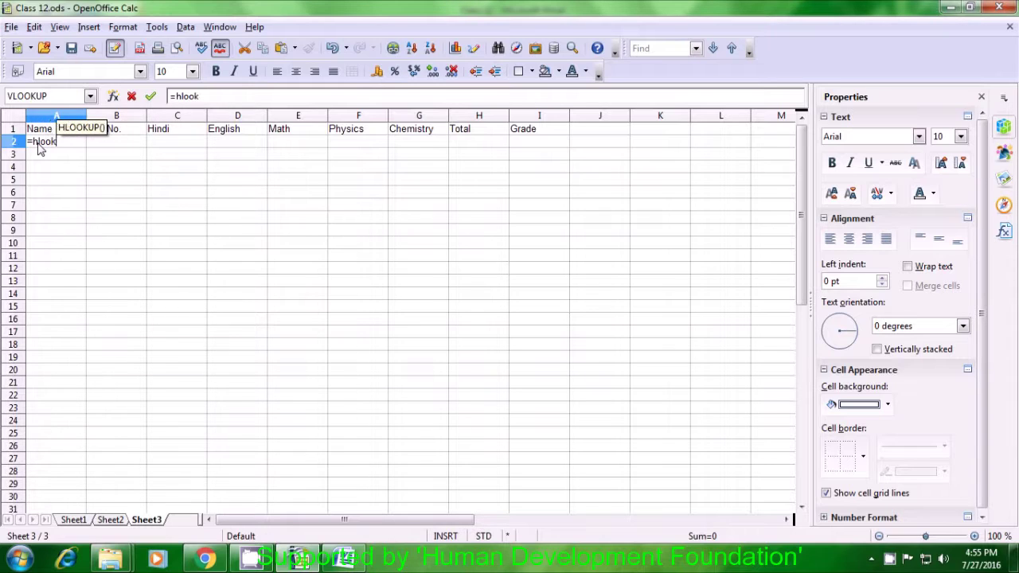
type("up")
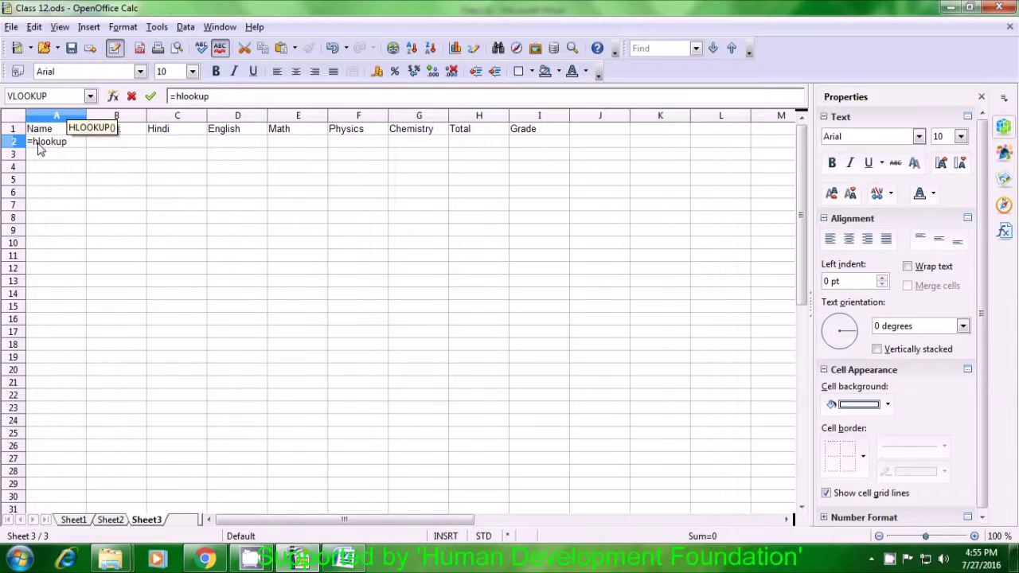
type("(")
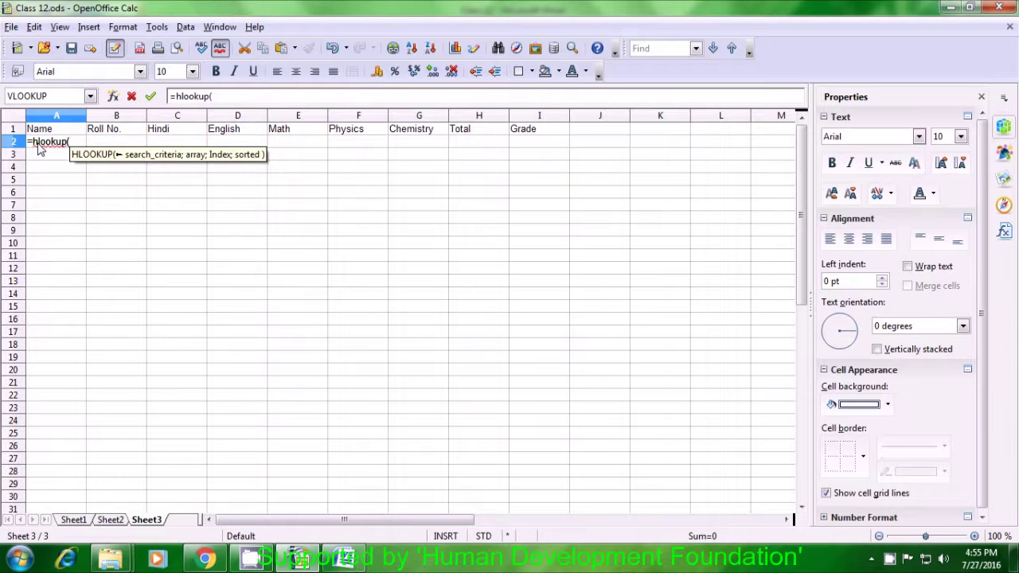
left_click(50, 133)
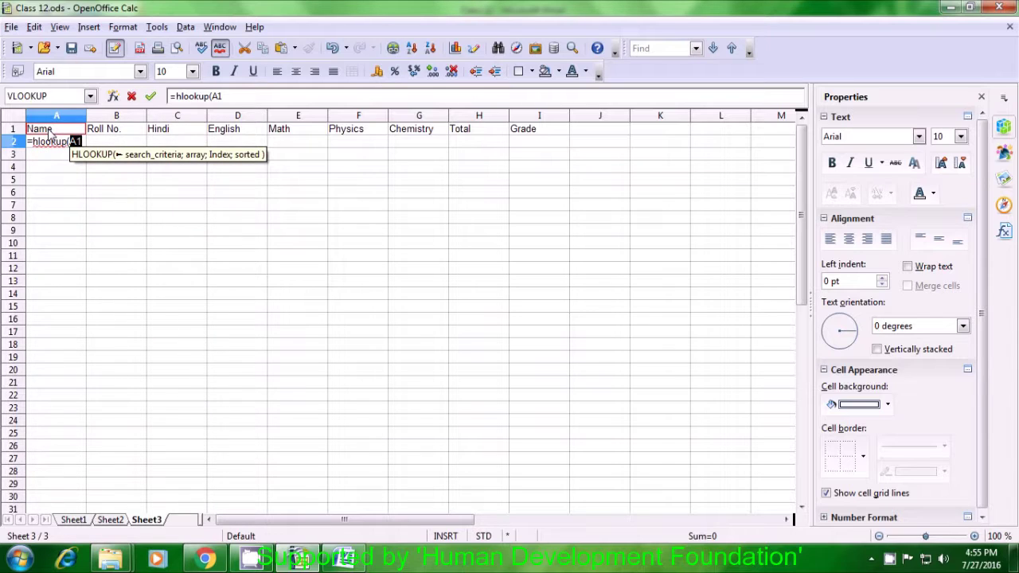
type(";")
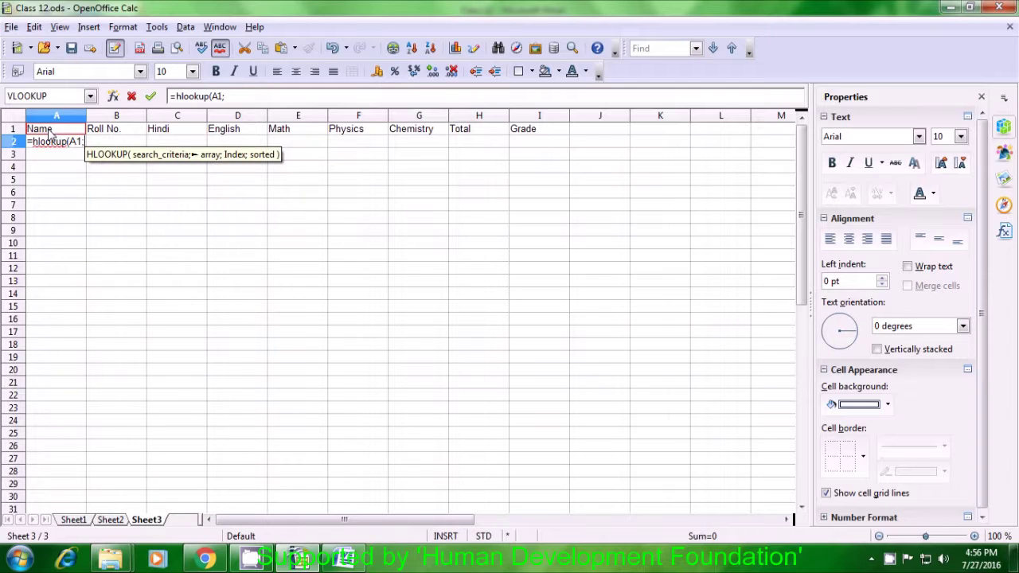
key("BackSpace")
key("BackSpace")
key("BackSpace")
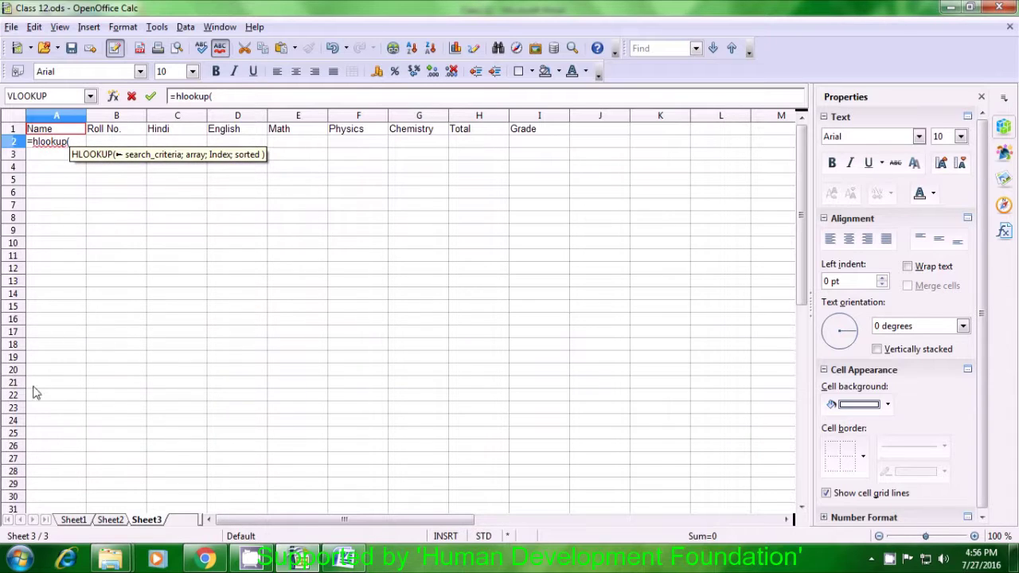
left_click(74, 520)
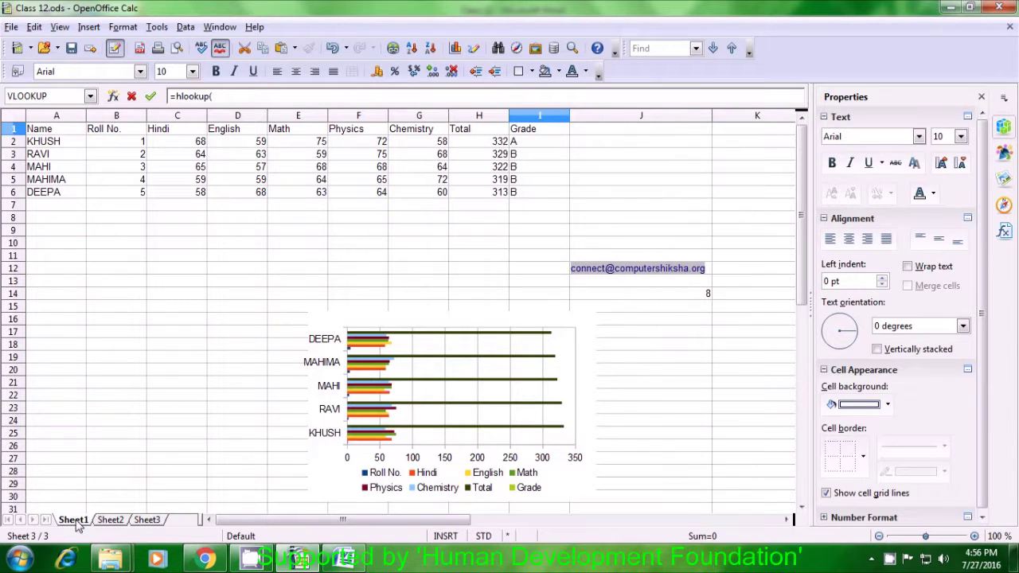
Complete the formula as =hlookup(Sheet1.A1;Sheet1.A1:I6;5;0) and enter it.
left_click(56, 129)
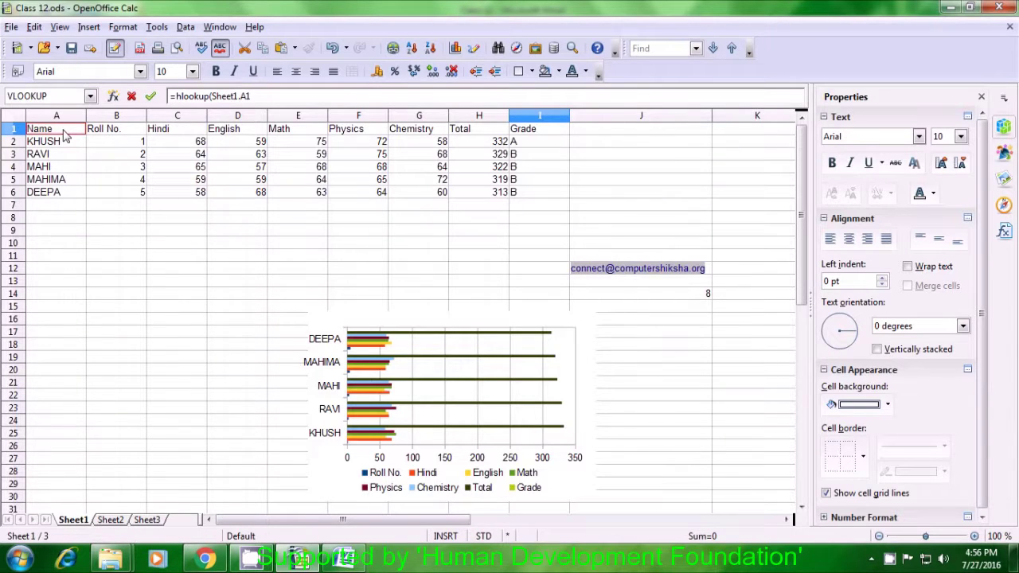
type(";")
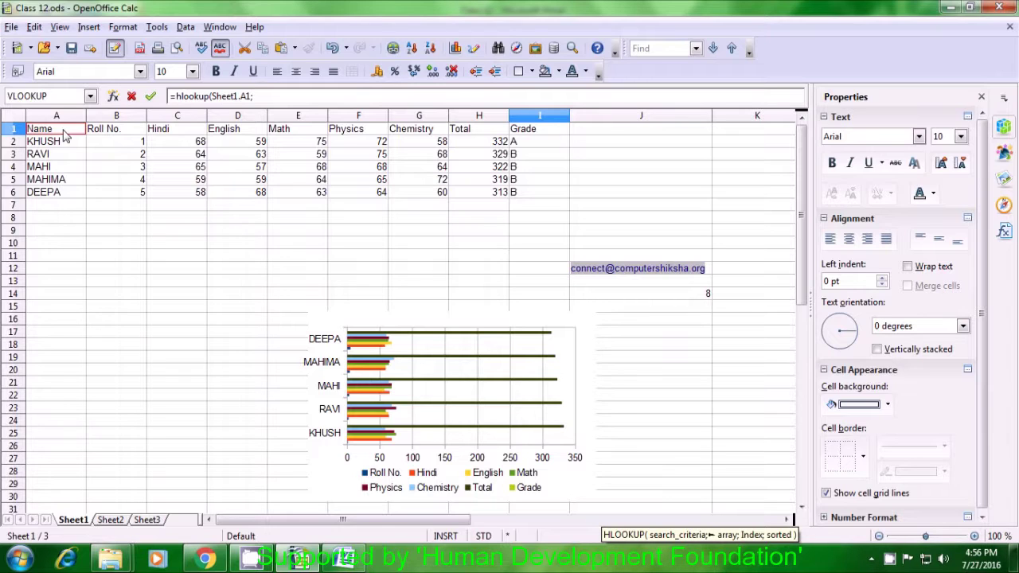
left_click(263, 97)
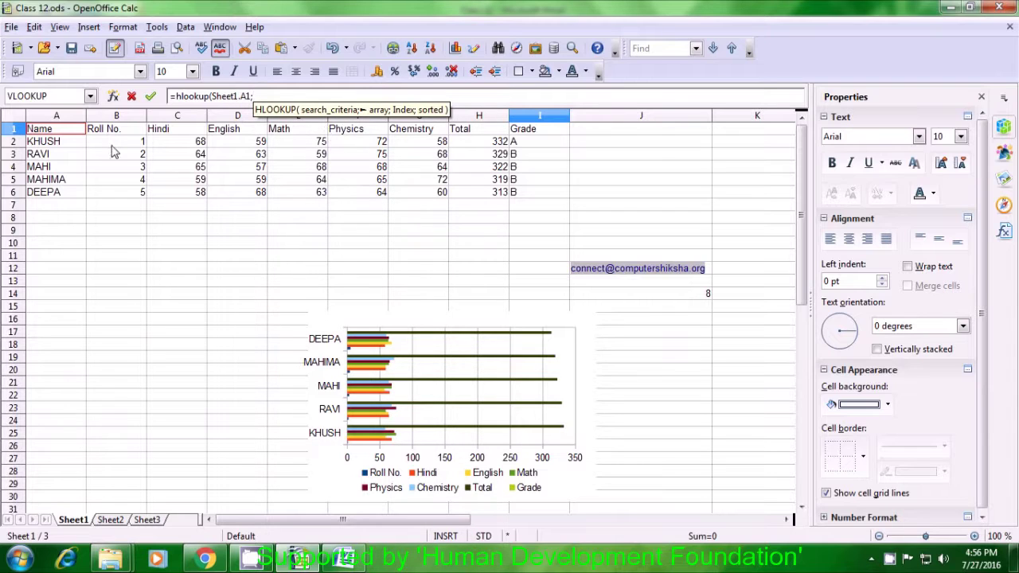
left_click_drag(57, 134, 524, 193)
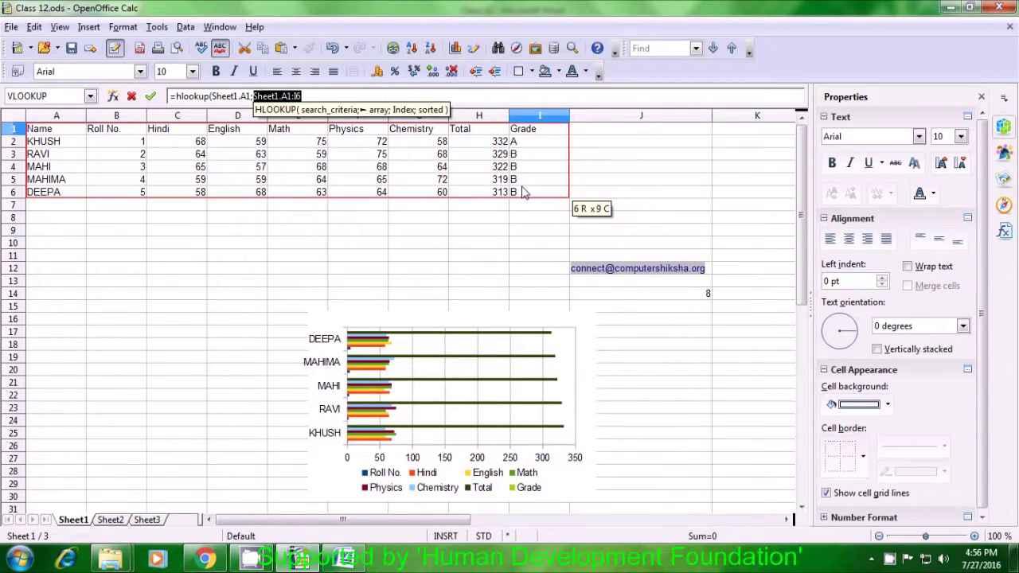
type(";")
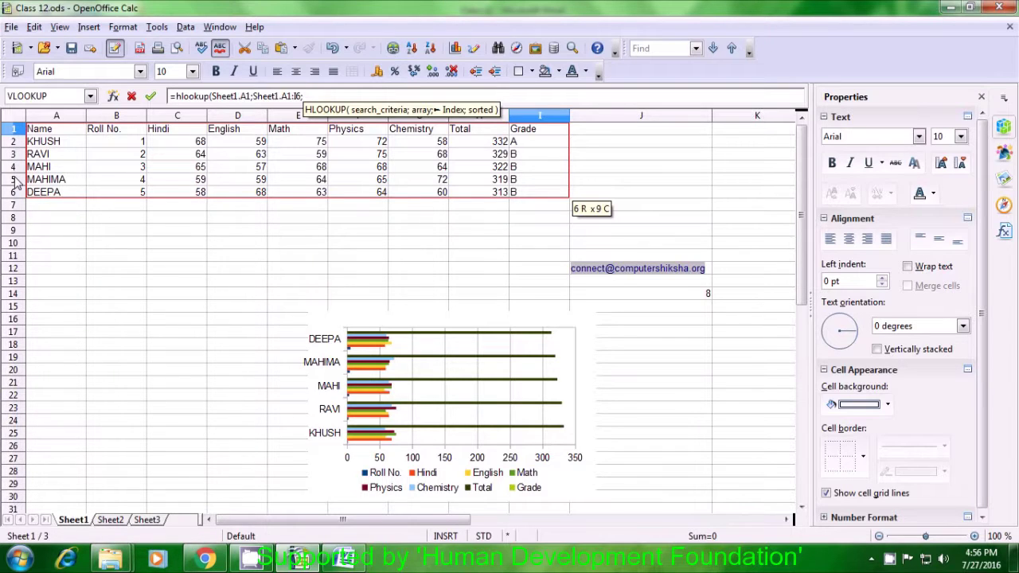
type("5")
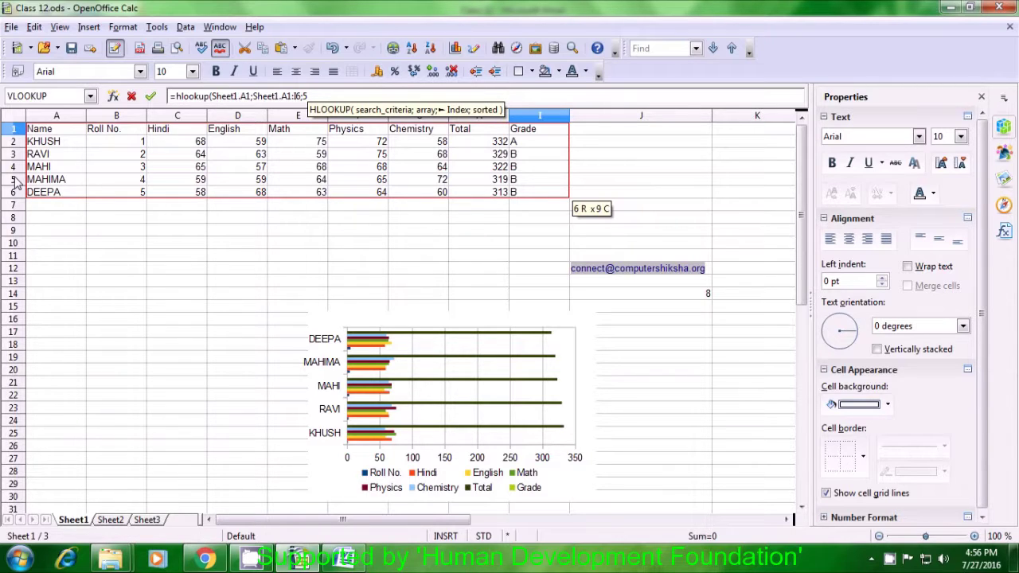
type(";")
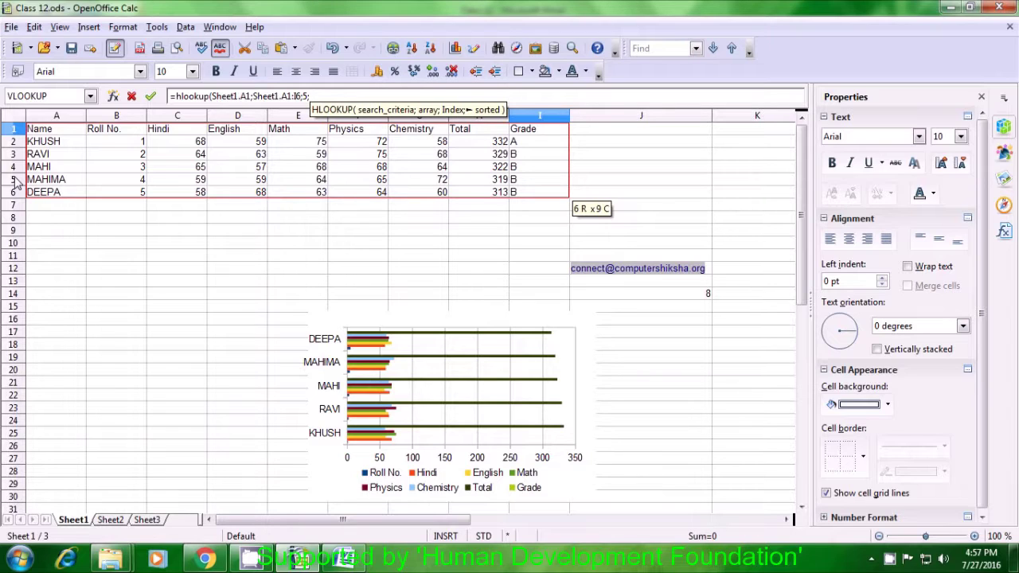
type("0")
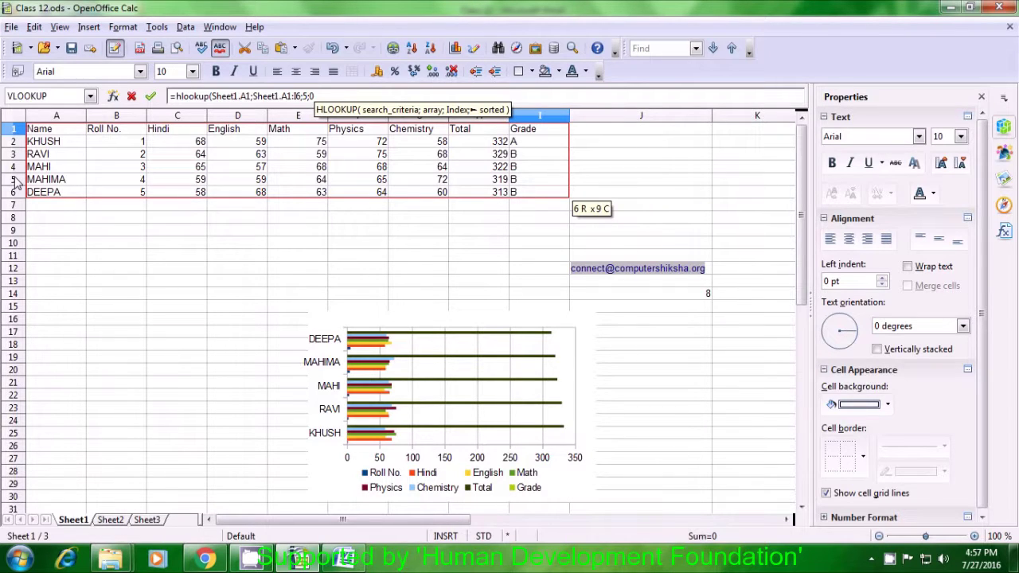
type(")")
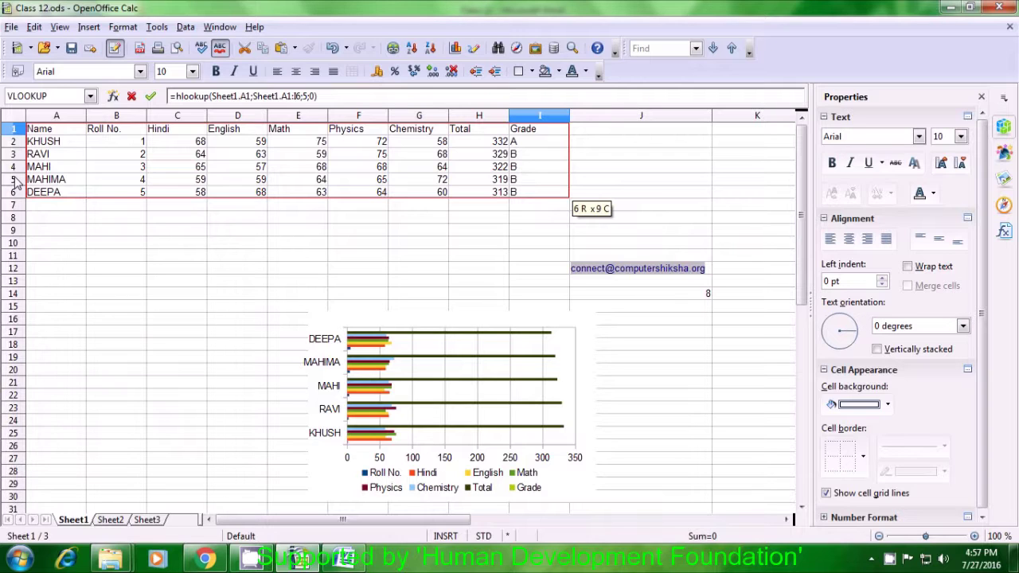
key("Return")
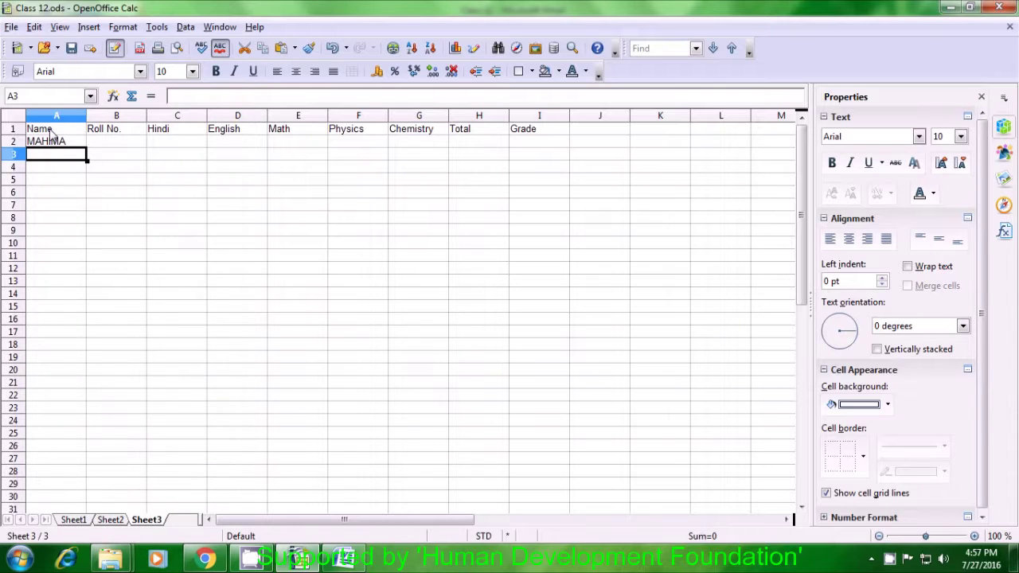
Clear headers B1:I1 and fill A2's lookup formula across row 2 to column I.
left_click(56, 145)
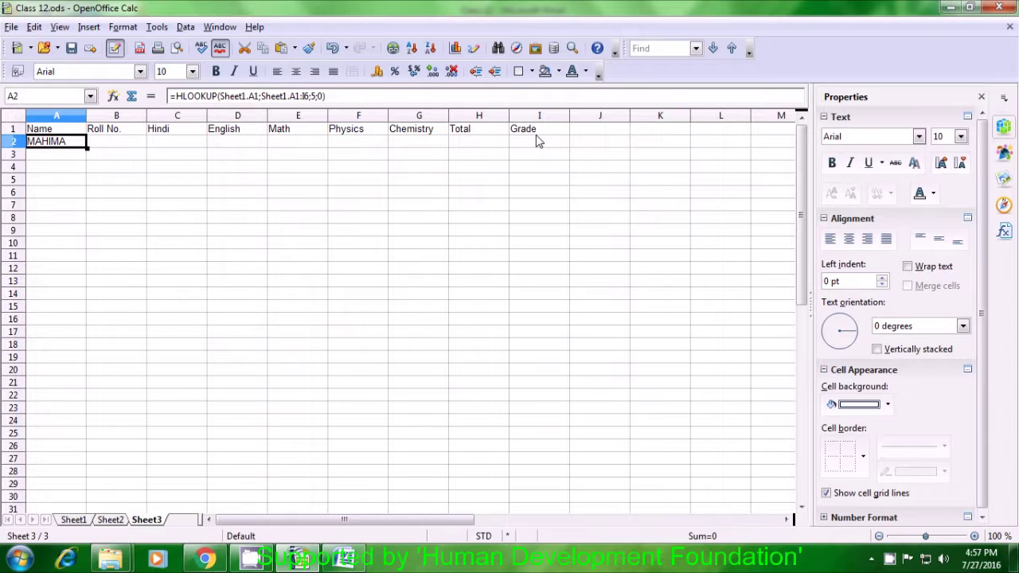
left_click_drag(106, 131, 522, 135)
key("ctrl+c")
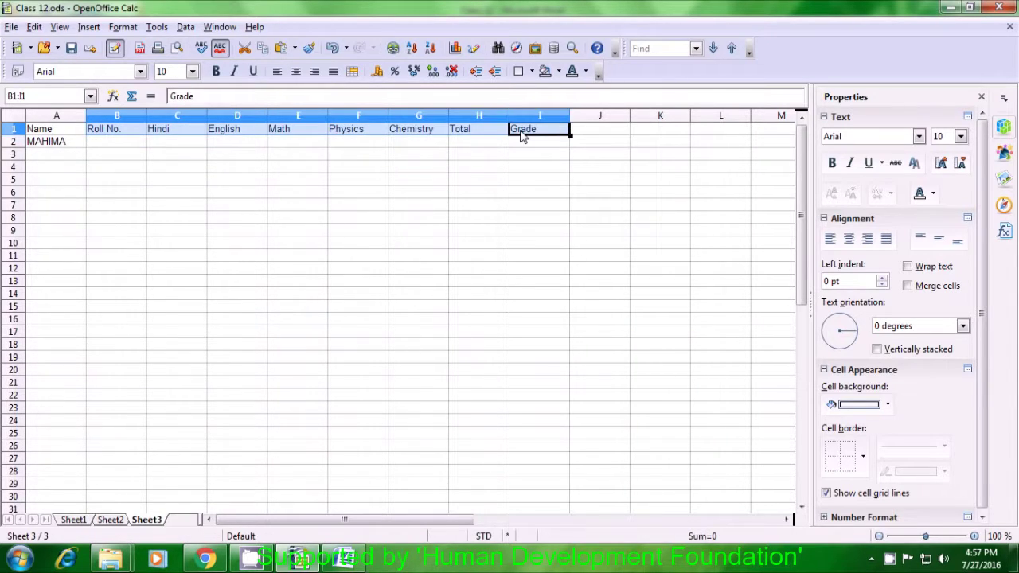
key("Delete")
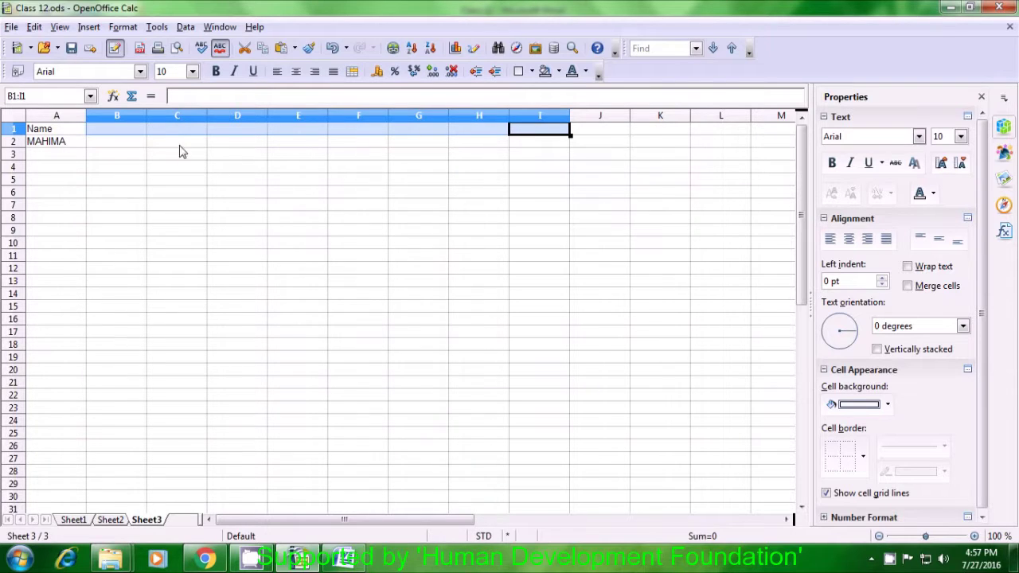
left_click(121, 146)
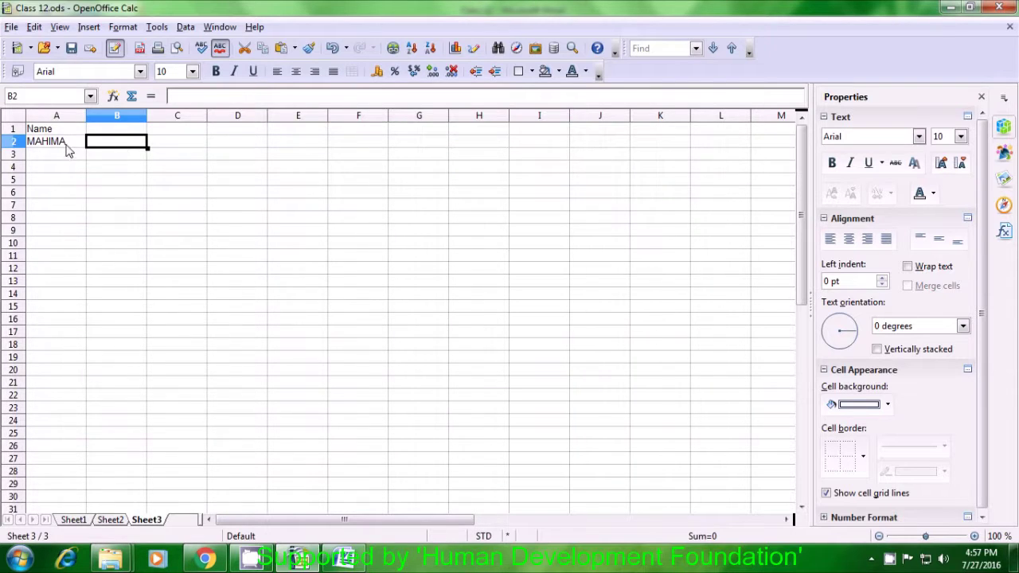
left_click(67, 145)
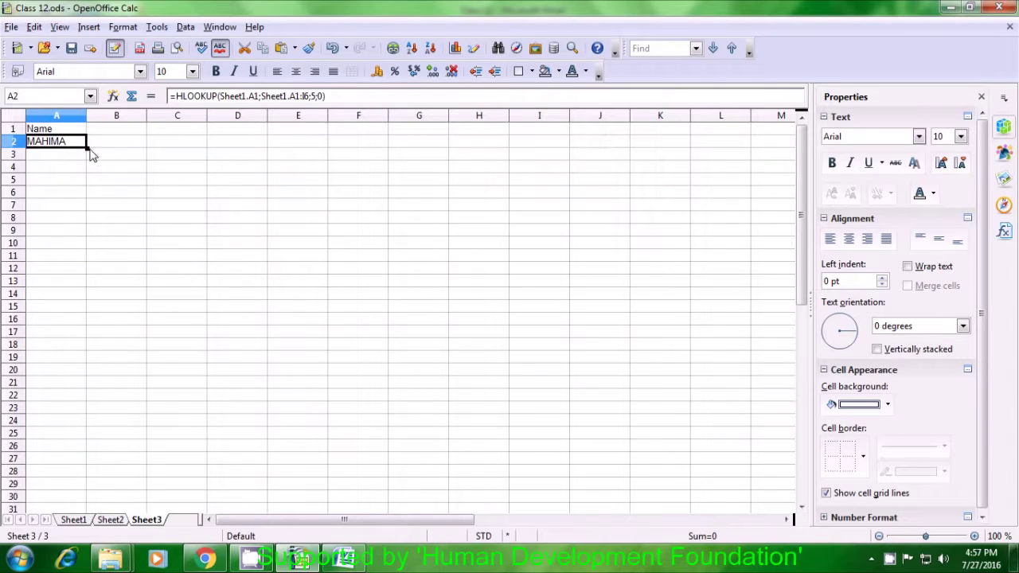
left_click_drag(87, 148, 553, 156)
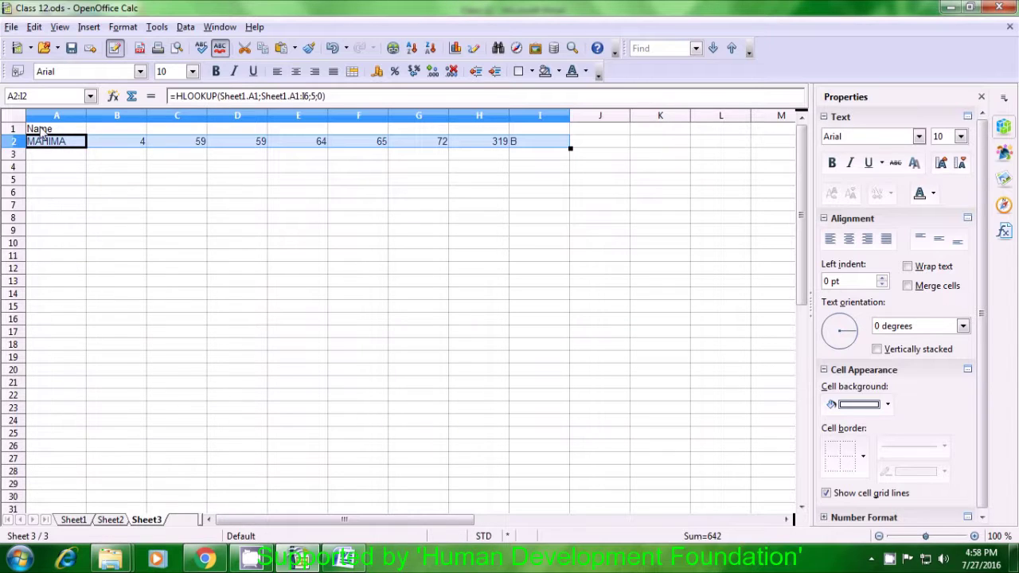
Paste the Roll No.-to-Grade header labels back into row 1 starting at B1.
left_click(115, 133)
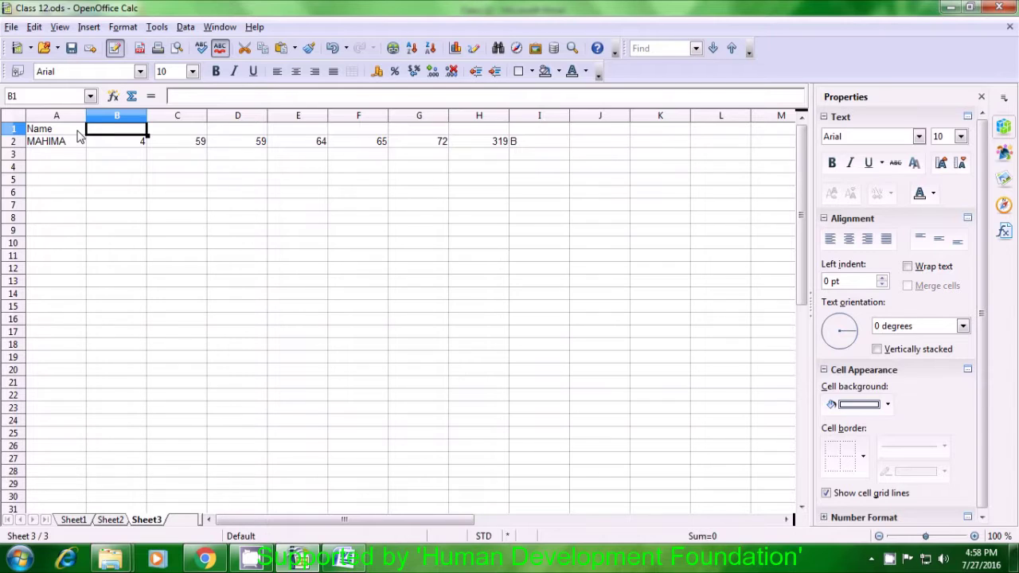
key("ctrl+v")
left_click(115, 159)
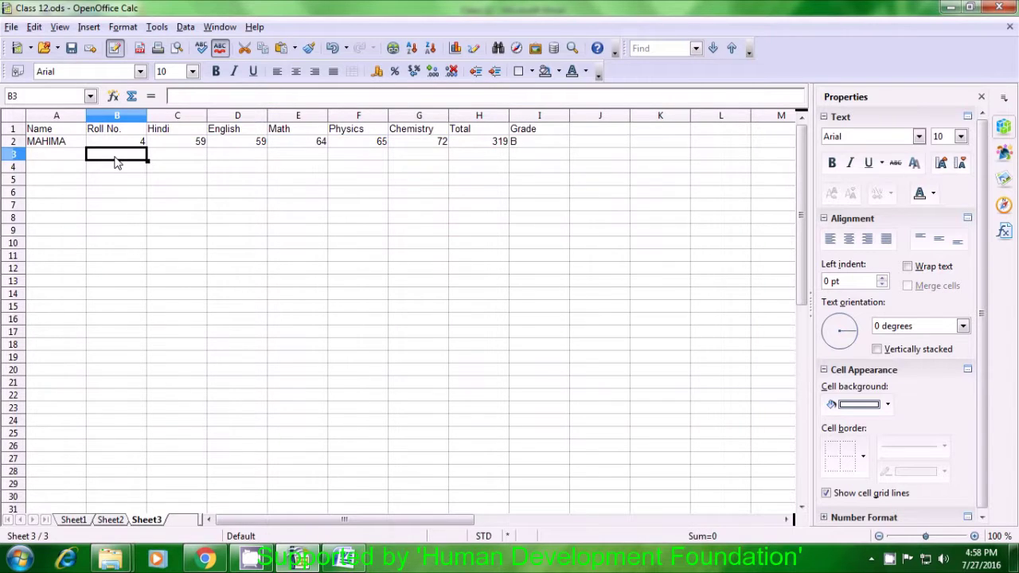
left_click(117, 198)
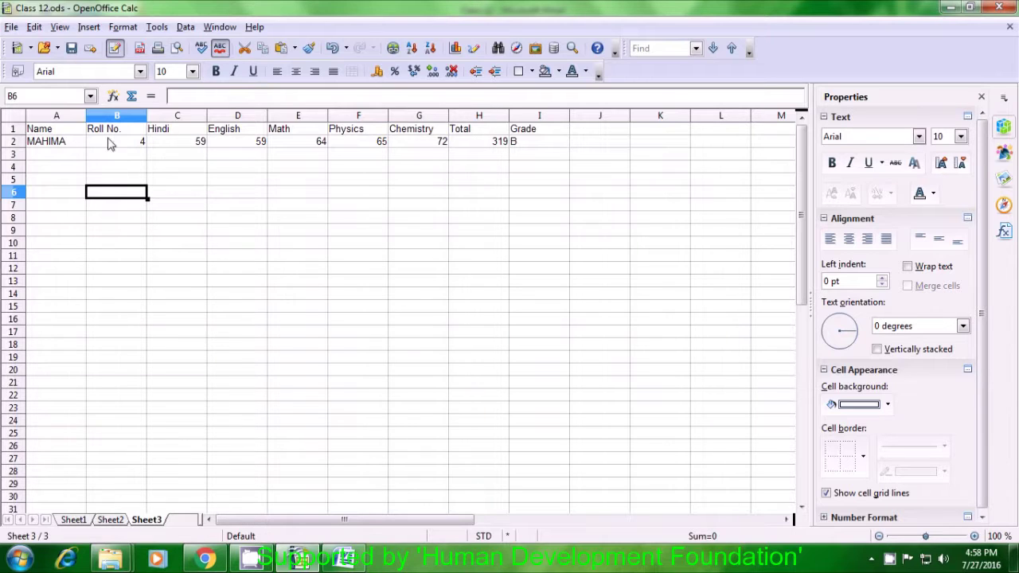
left_click(386, 229)
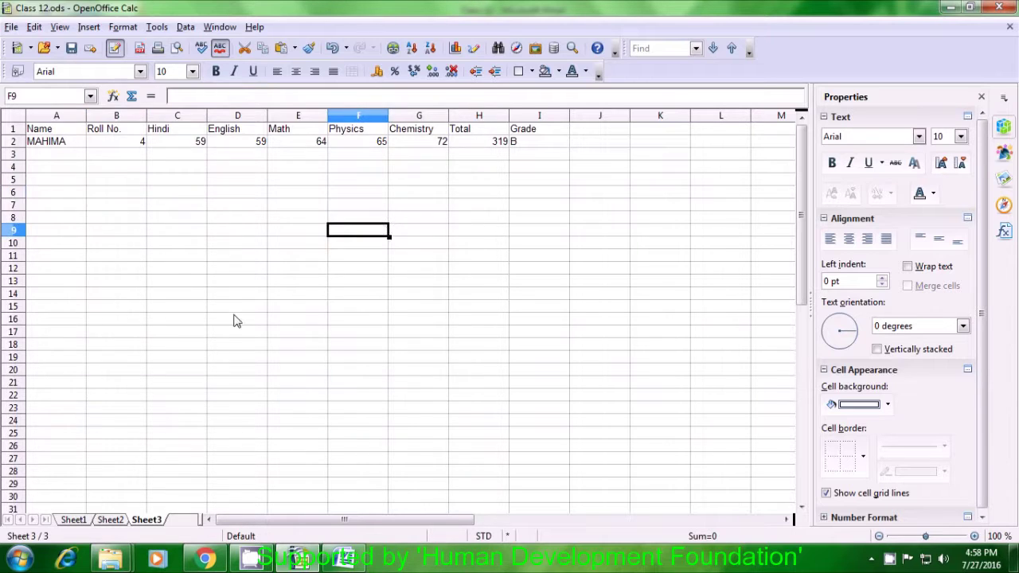
Return to Sheet1's graded marks table with totals and grades.
left_click(73, 520)
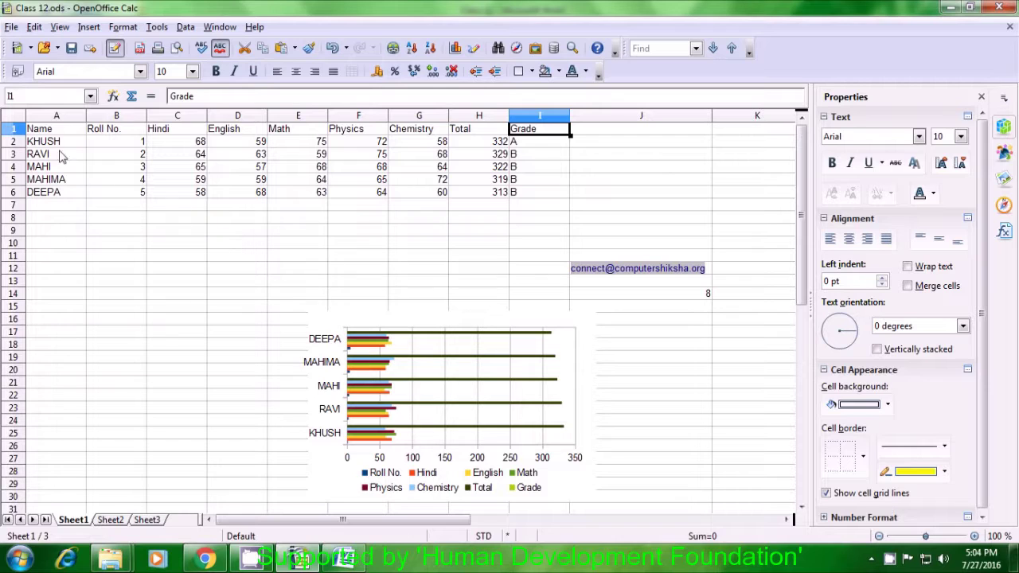
Select the marks table A1:I6 and bring up Conditional Formatting.
left_click_drag(49, 134, 513, 196)
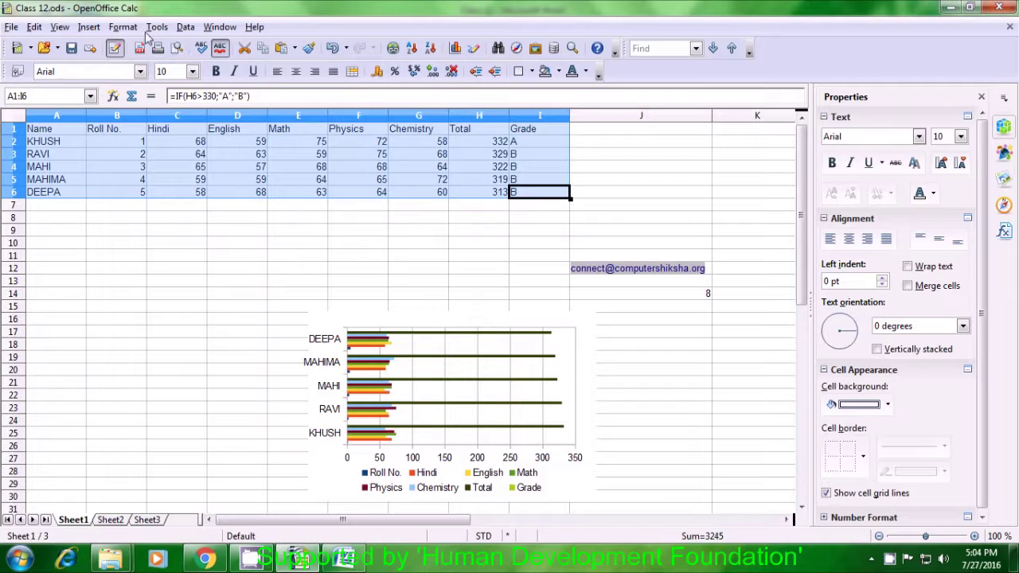
left_click(125, 27)
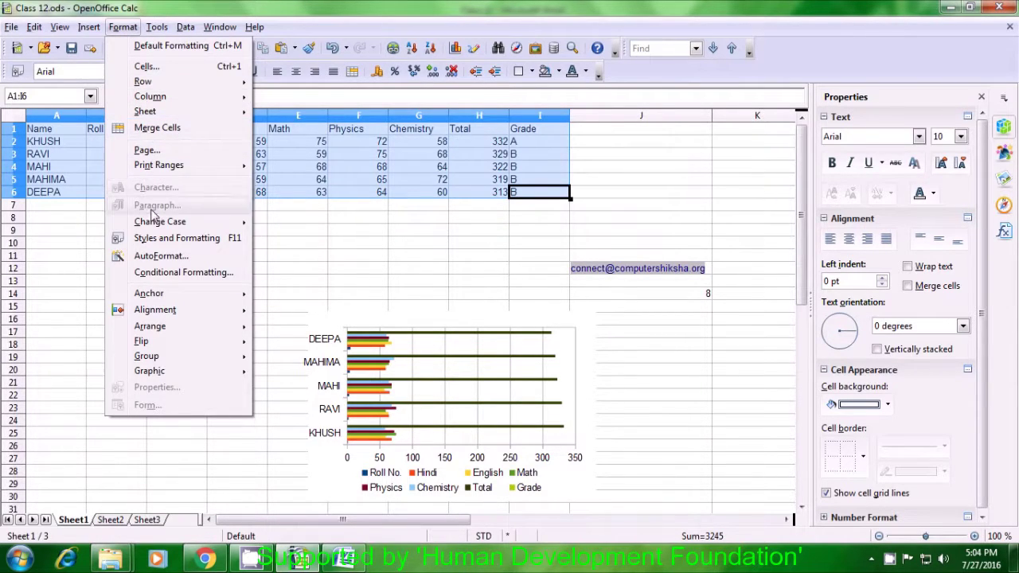
left_click(162, 273)
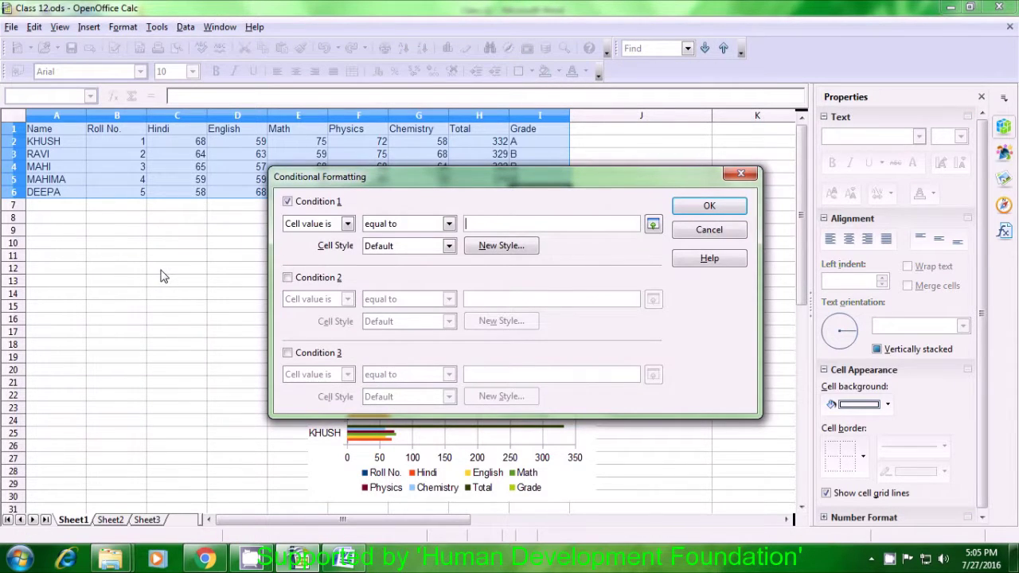
Set condition 1 to cell value greater than 75 and start a new cell style.
left_click(347, 225)
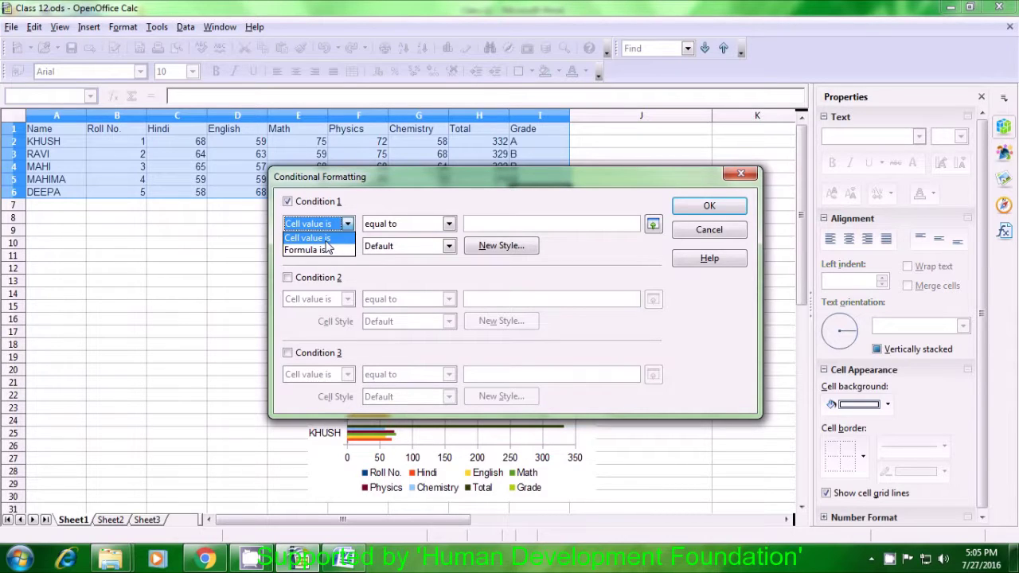
left_click(326, 241)
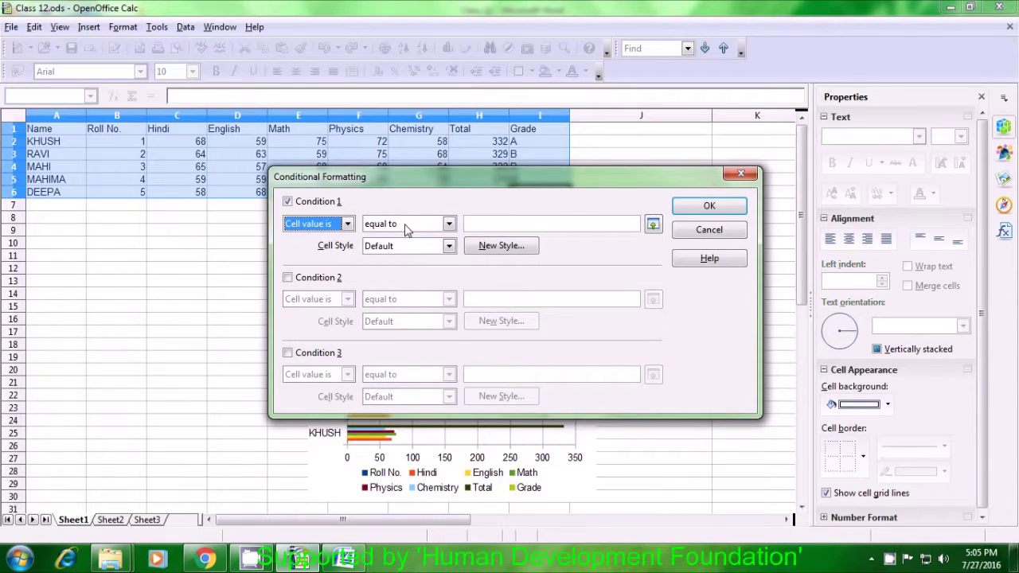
left_click(449, 225)
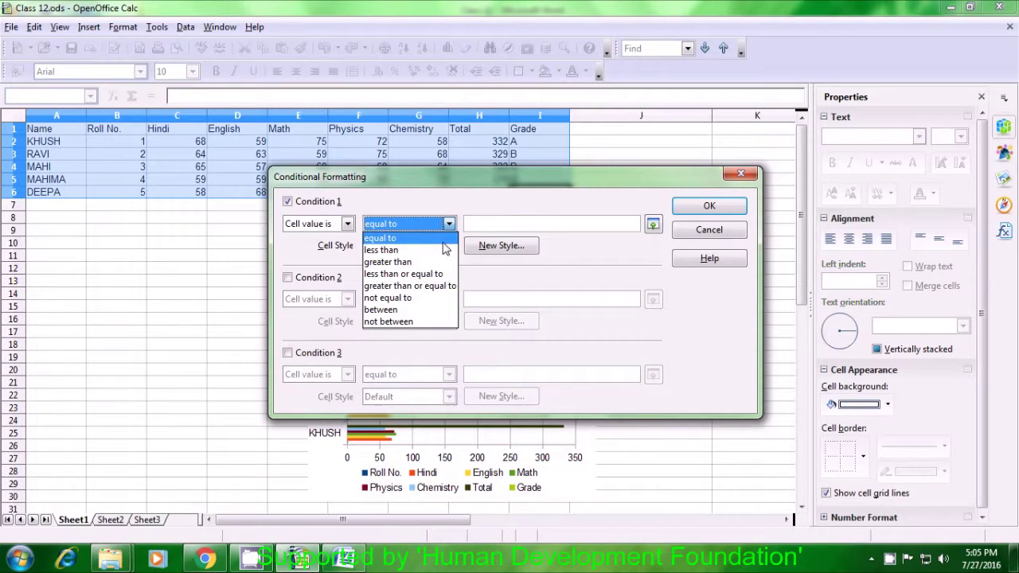
left_click(434, 262)
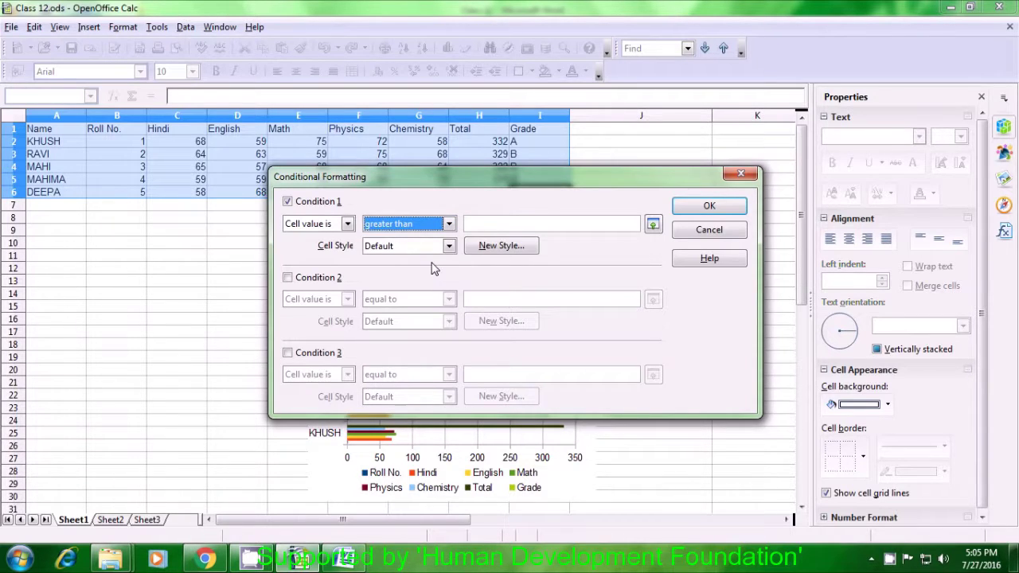
left_click(486, 222)
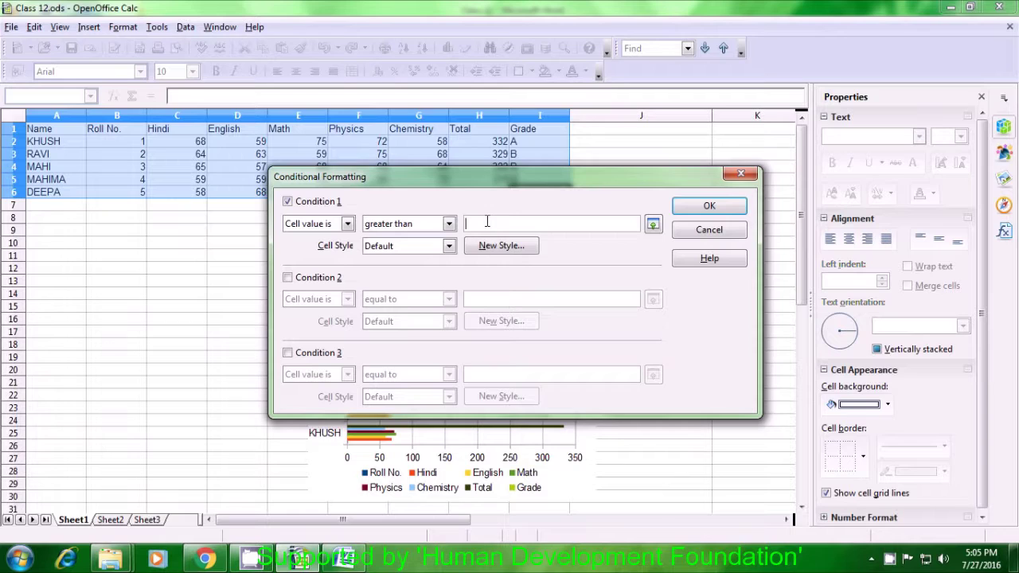
type("75")
left_click(450, 246)
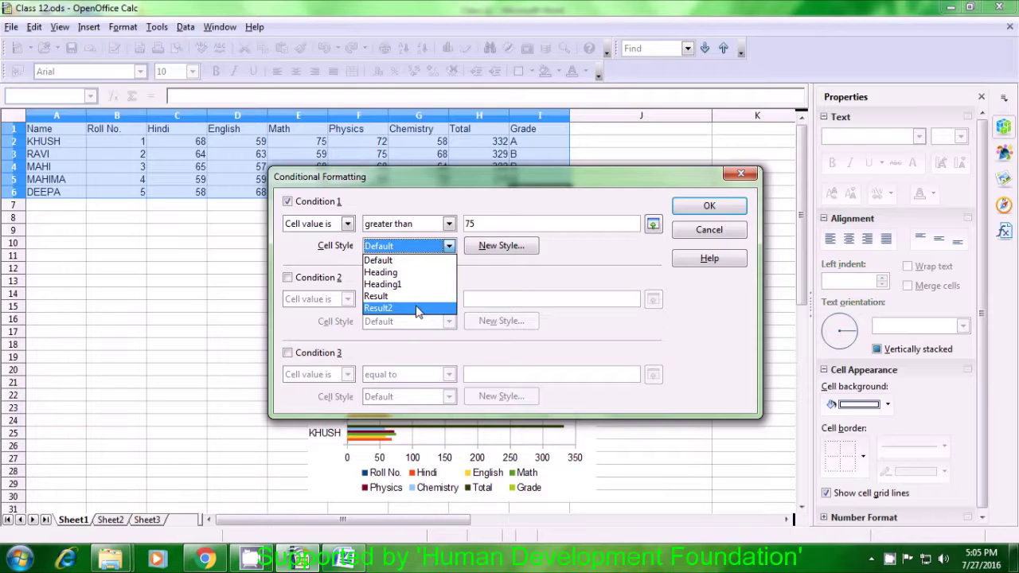
left_click(494, 251)
left_click(494, 248)
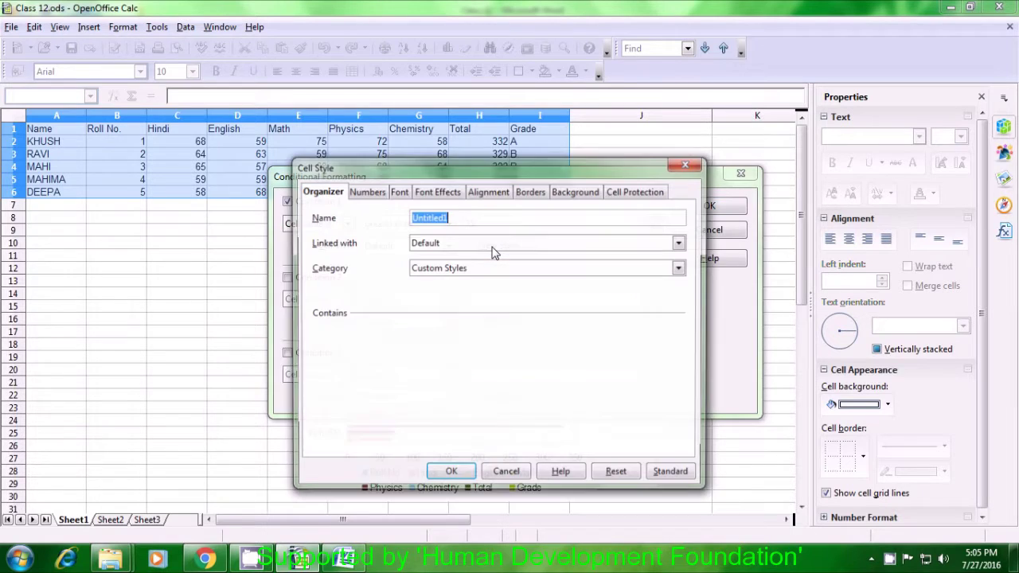
Give the new cell style a Green 4 font colour and confirm it.
left_click(439, 195)
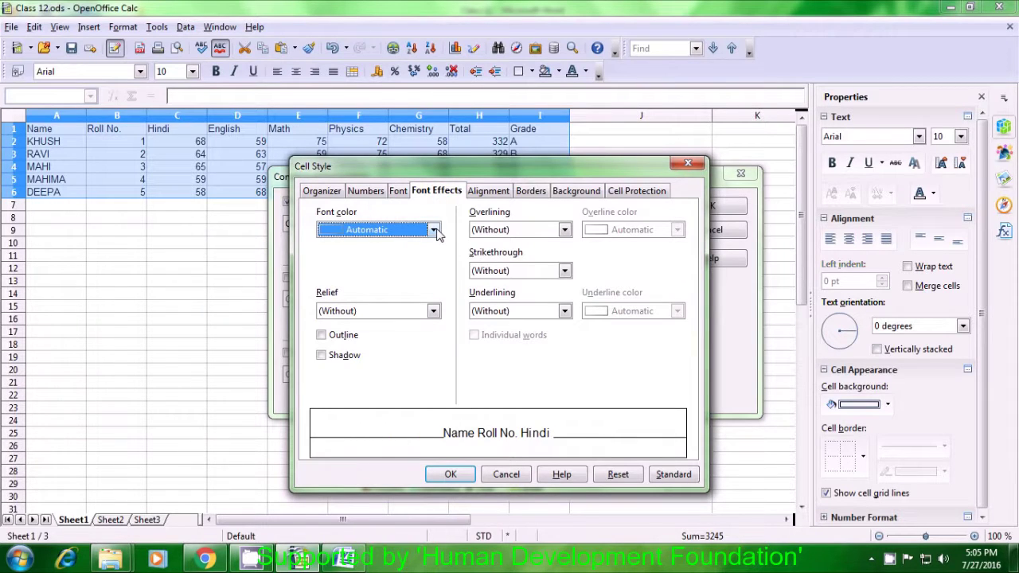
left_click(434, 230)
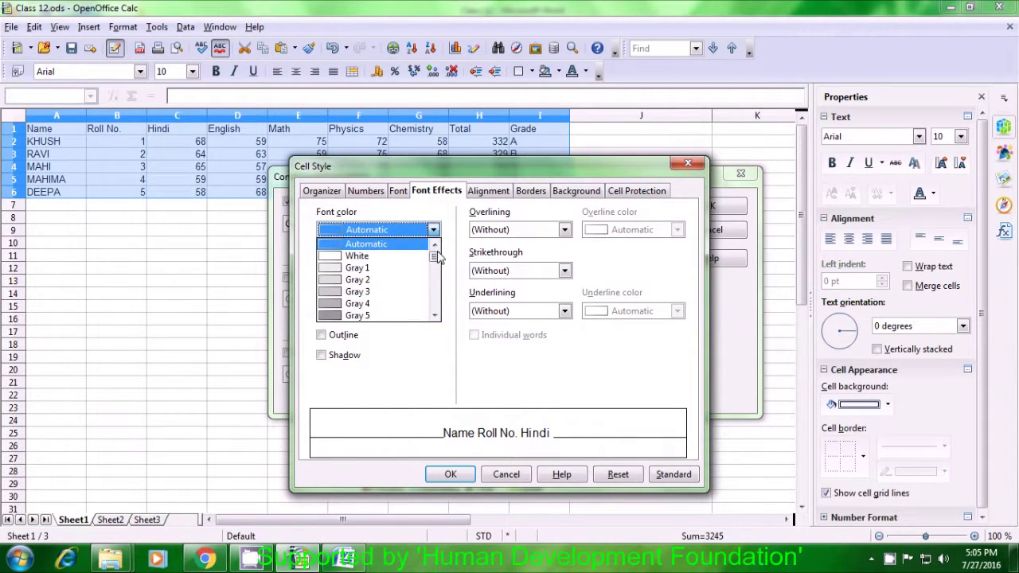
left_click_drag(438, 258, 443, 281)
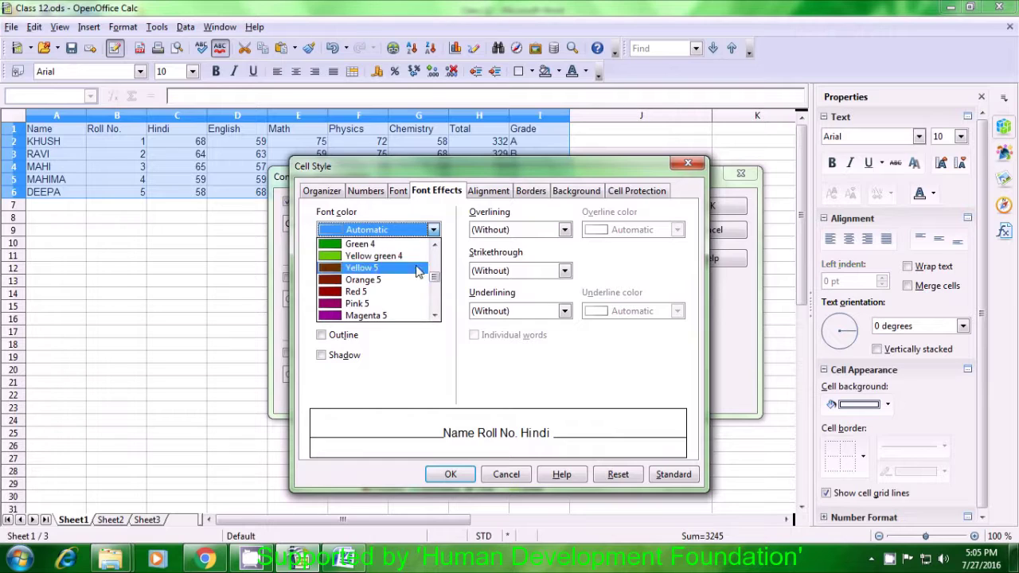
left_click(360, 245)
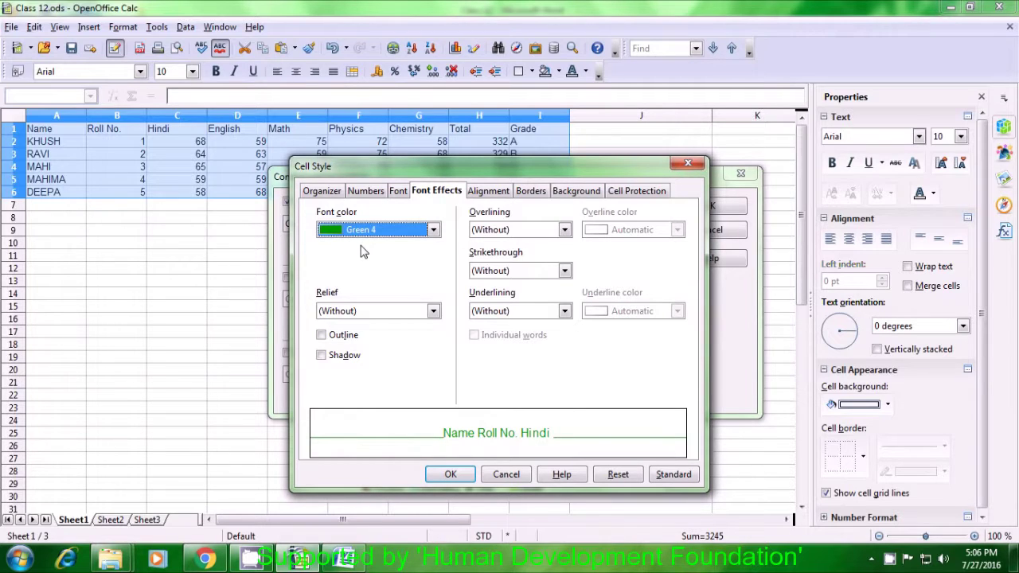
left_click(451, 474)
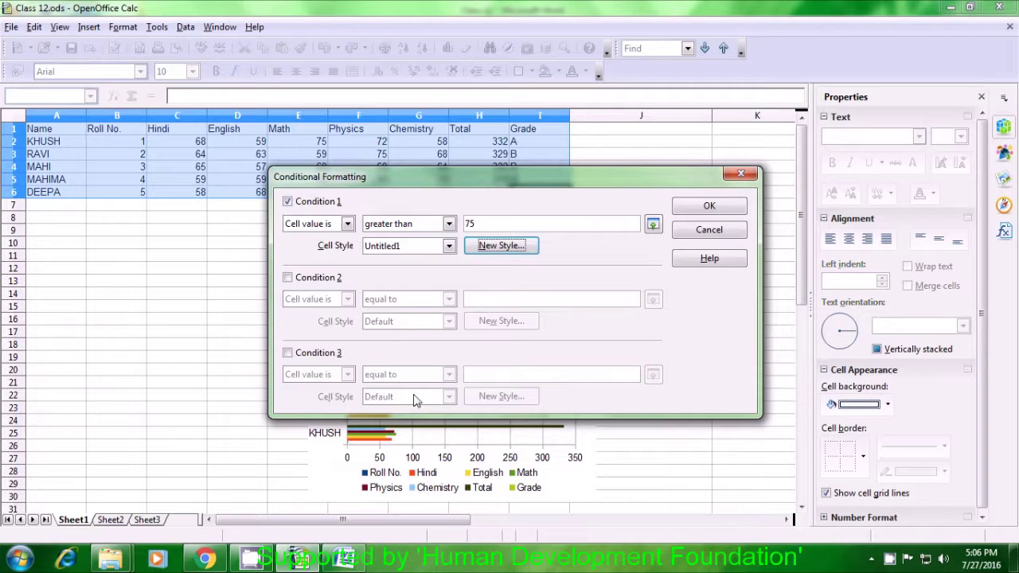
Enable Condition 2 as cell value less than 75.
left_click(289, 278)
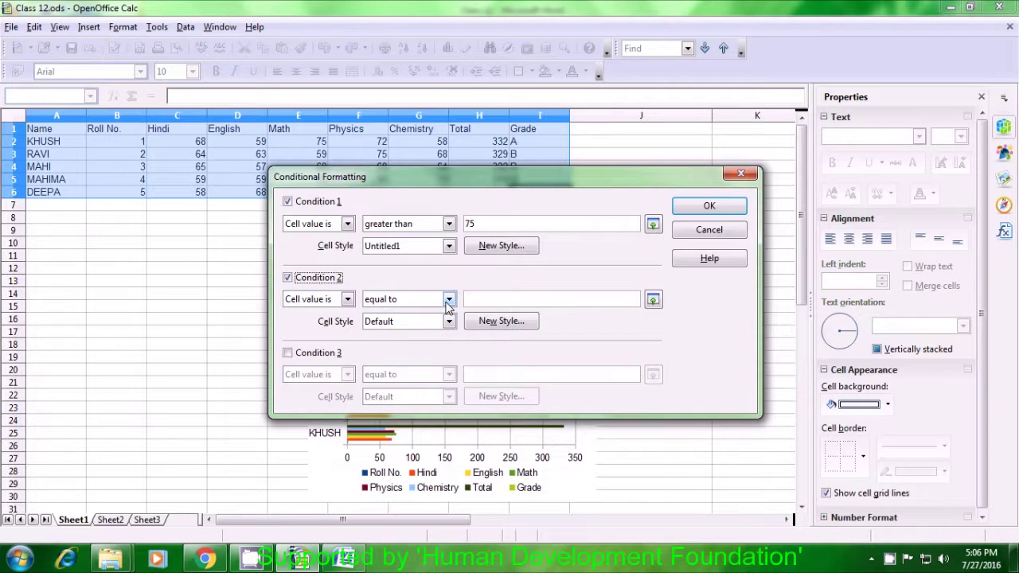
left_click(449, 300)
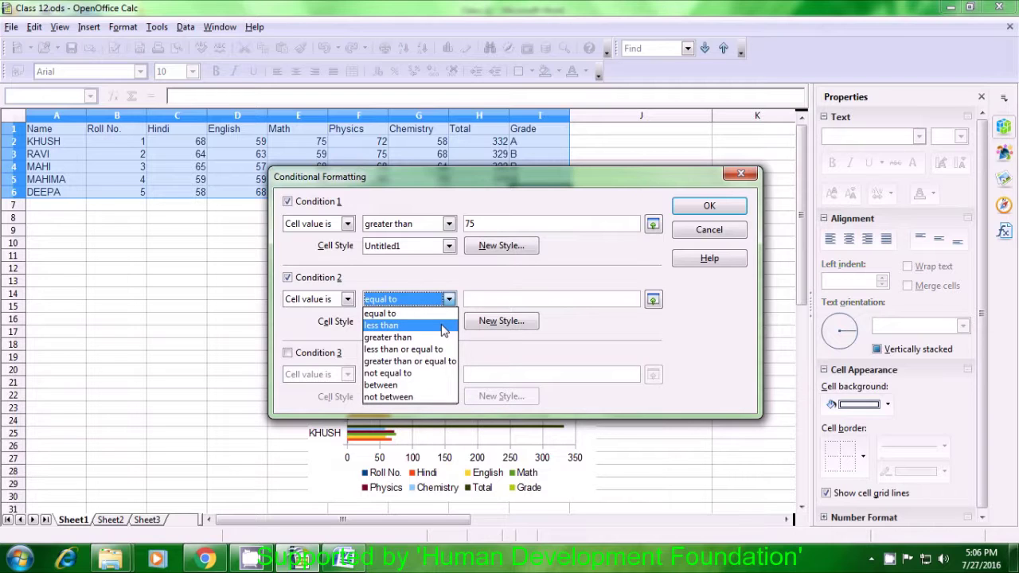
left_click(444, 326)
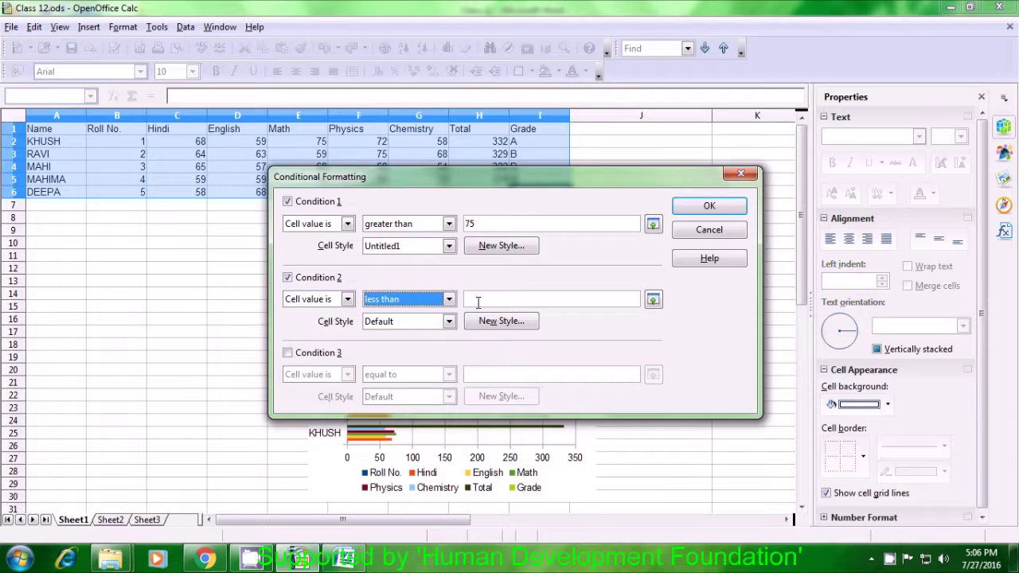
left_click(478, 301)
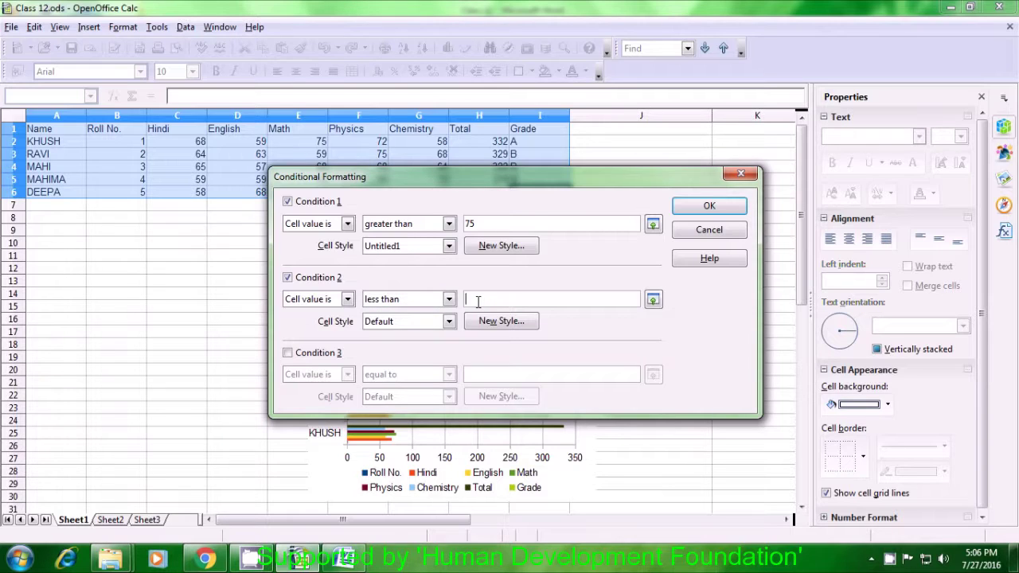
type("75")
Create a new cell style Untitled2 with Red 3 font colour for Condition 2.
left_click(487, 324)
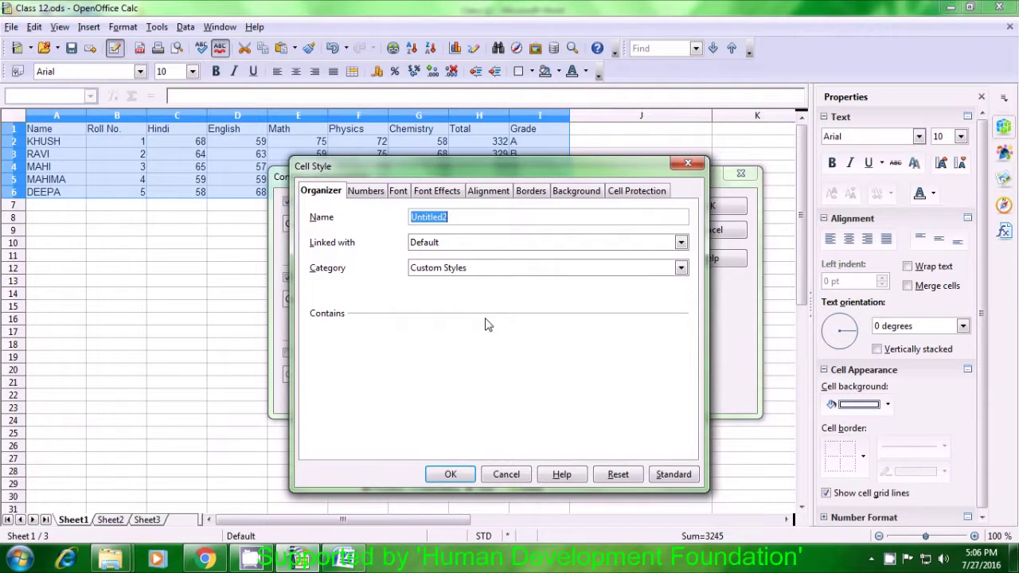
left_click(431, 191)
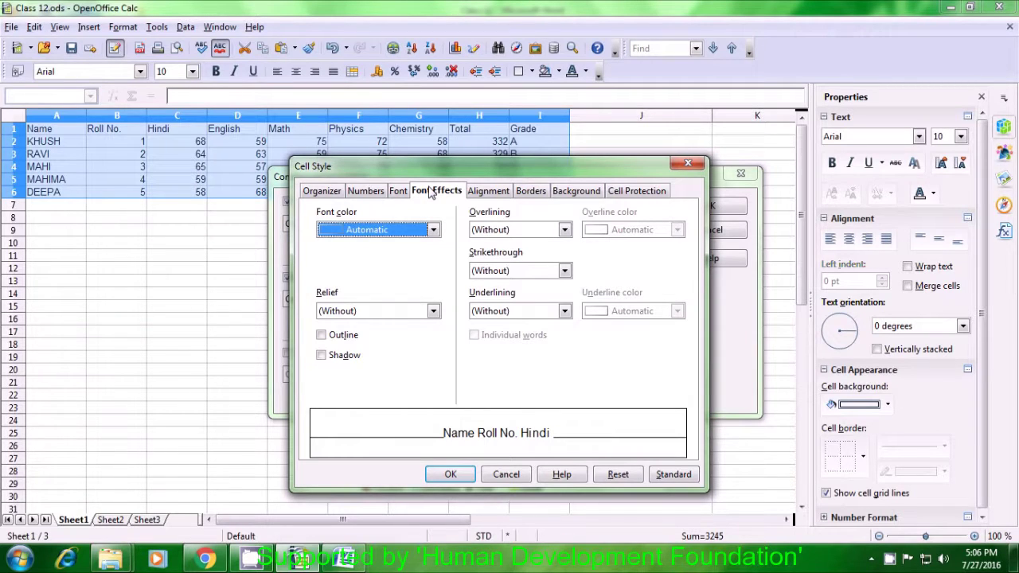
left_click(434, 230)
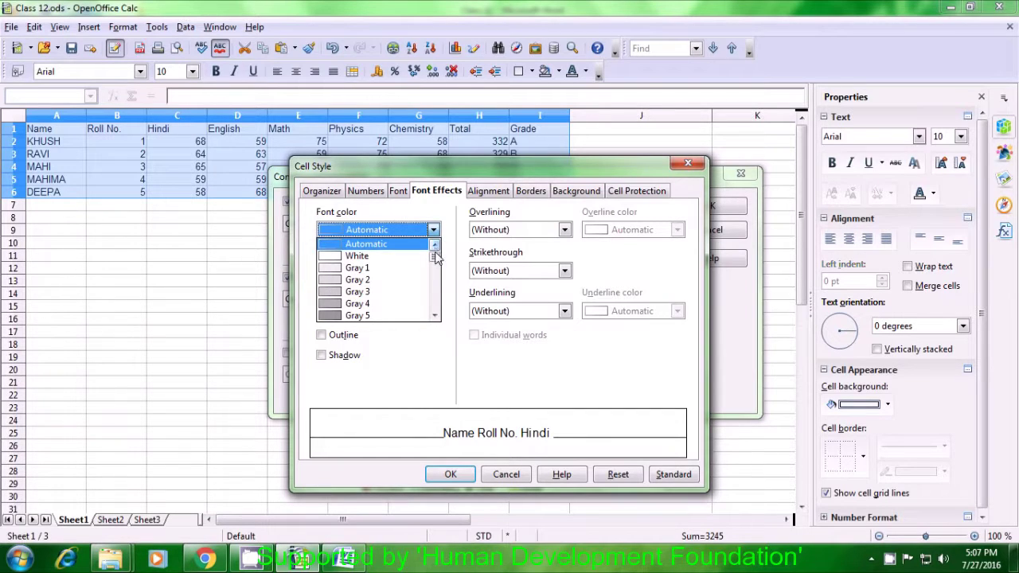
left_click_drag(436, 261, 439, 277)
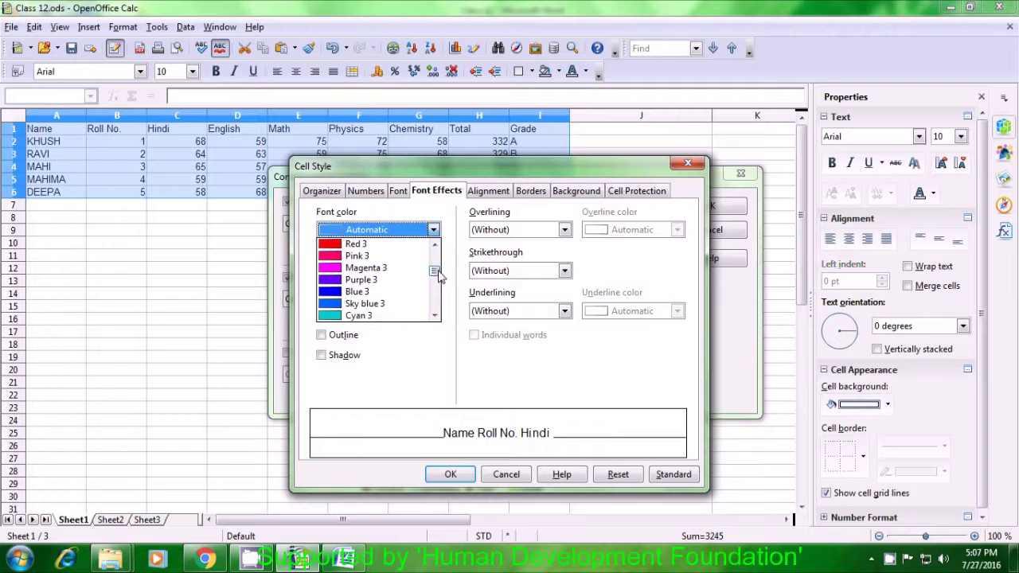
left_click(345, 244)
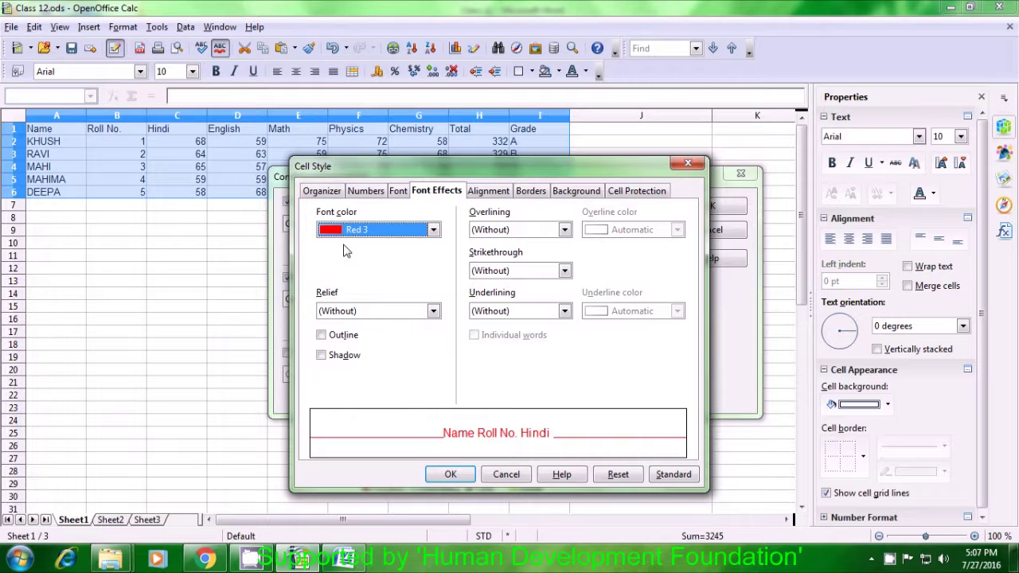
left_click(451, 475)
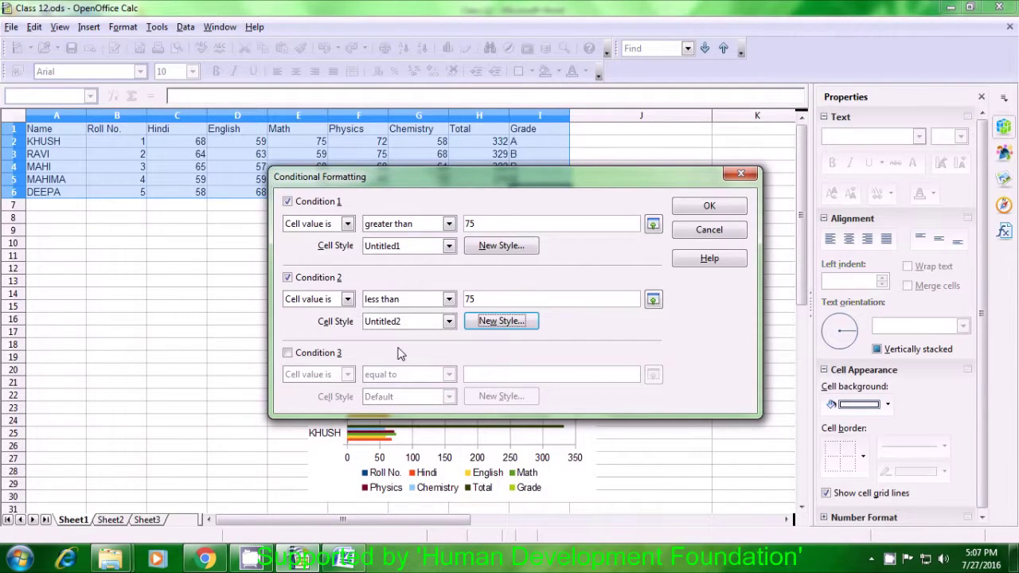
Add Condition 3 as equal to 75 with Default style and apply the rules to the table.
left_click(289, 354)
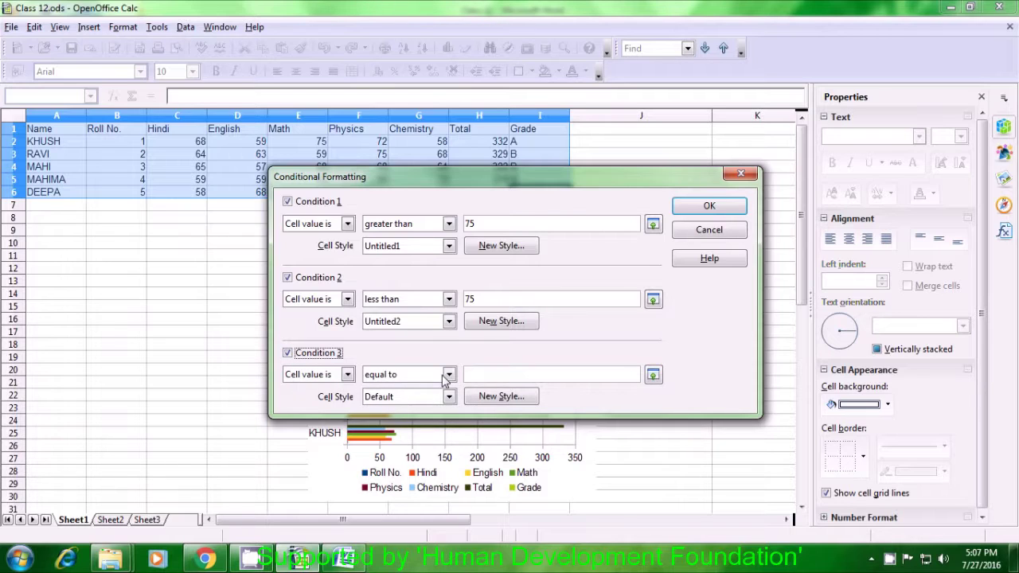
left_click(489, 374)
type("75")
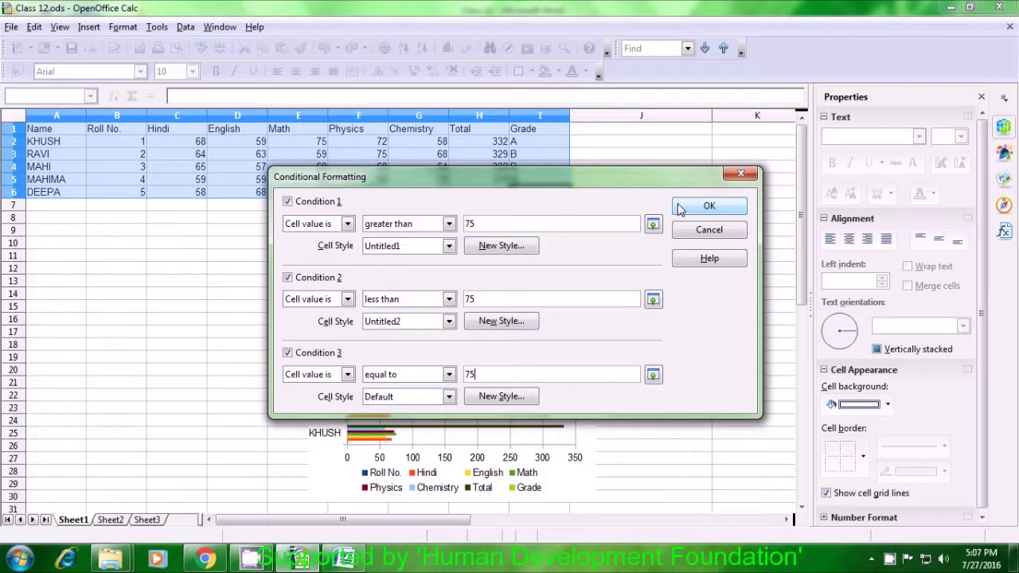
left_click(707, 206)
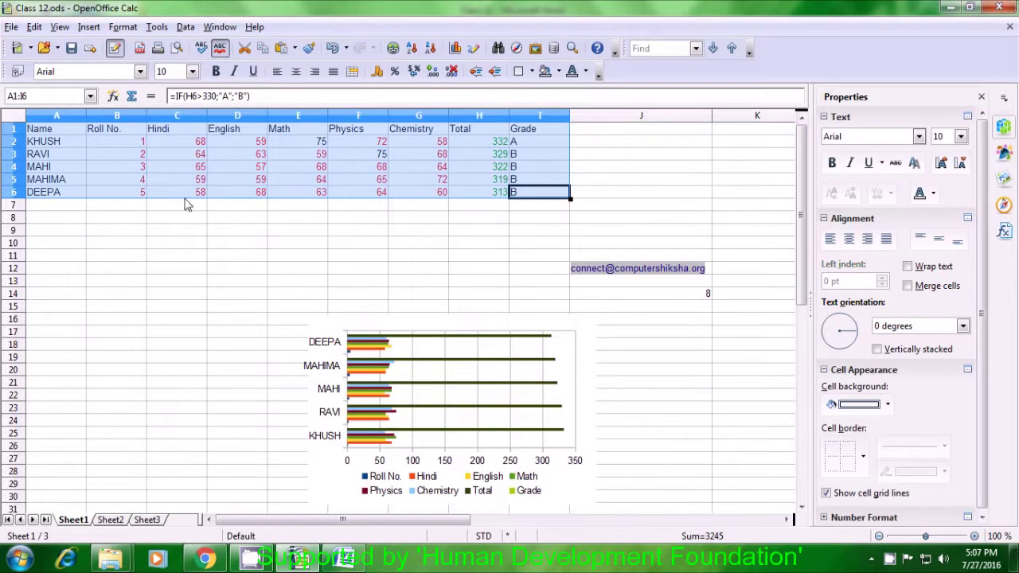
left_click(191, 262)
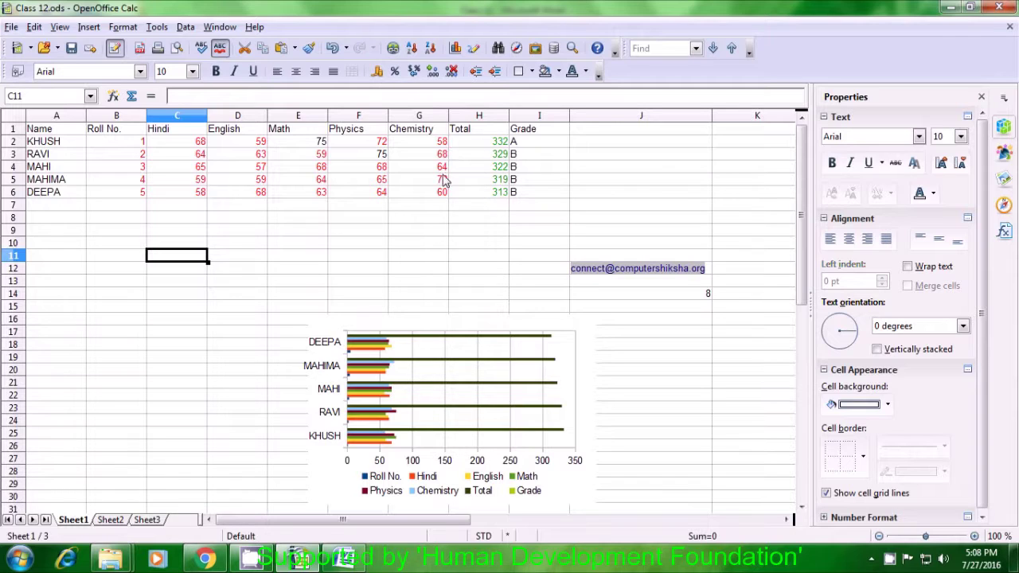
left_click(323, 147)
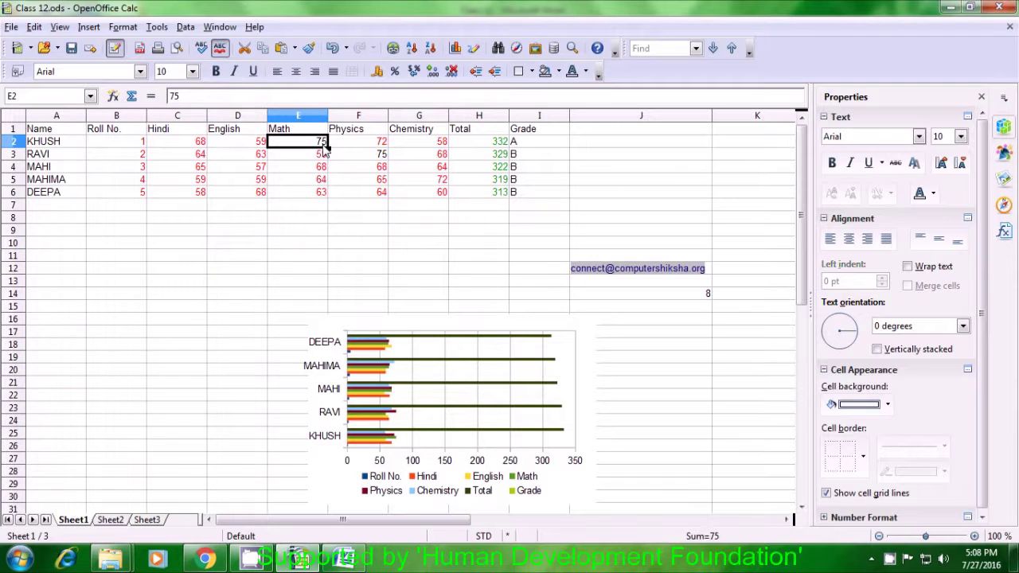
left_click(370, 159)
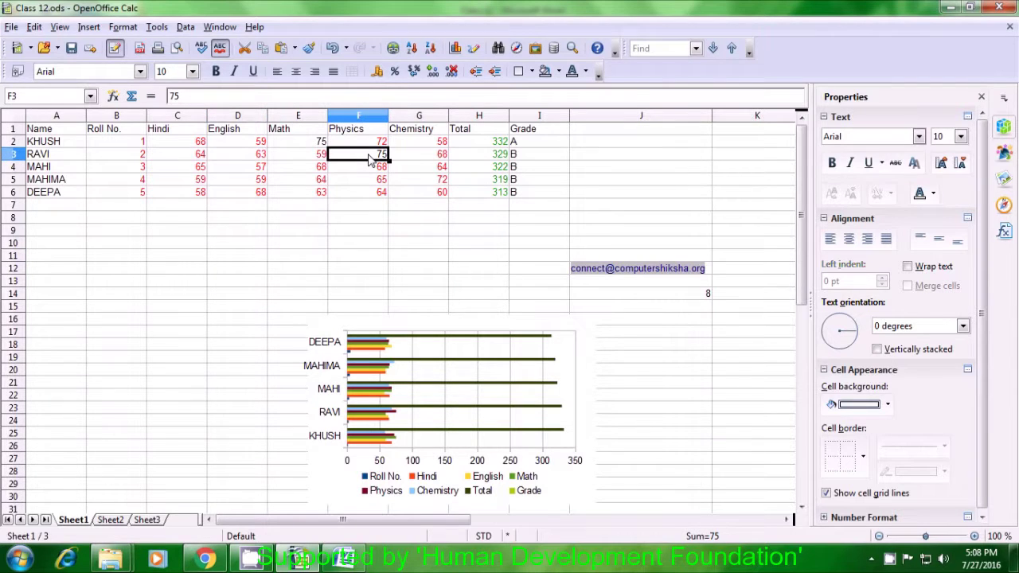
left_click(323, 249)
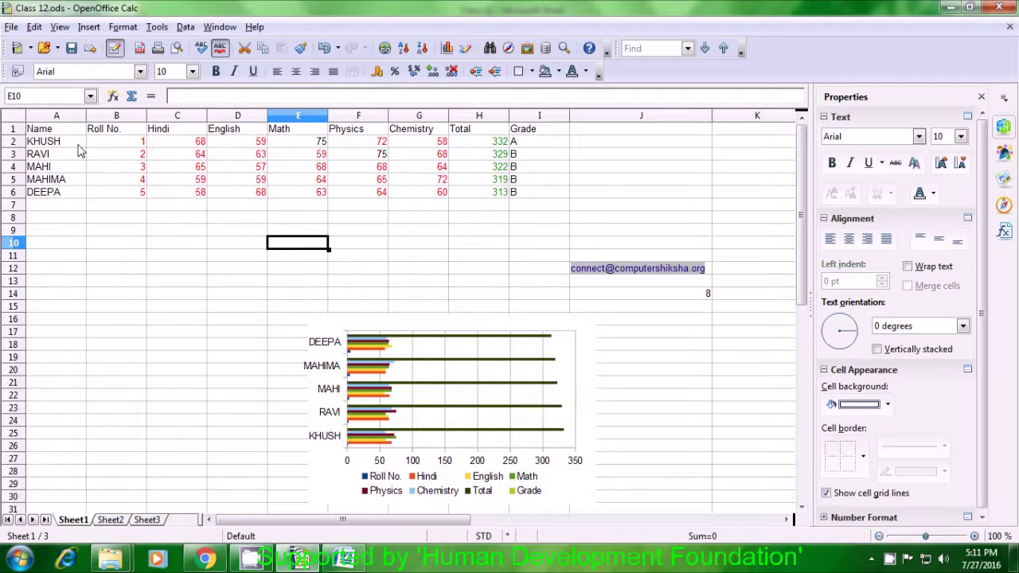
Set the header cells A1:I1, Name through Grade, to bold Arial Black.
left_click(55, 131)
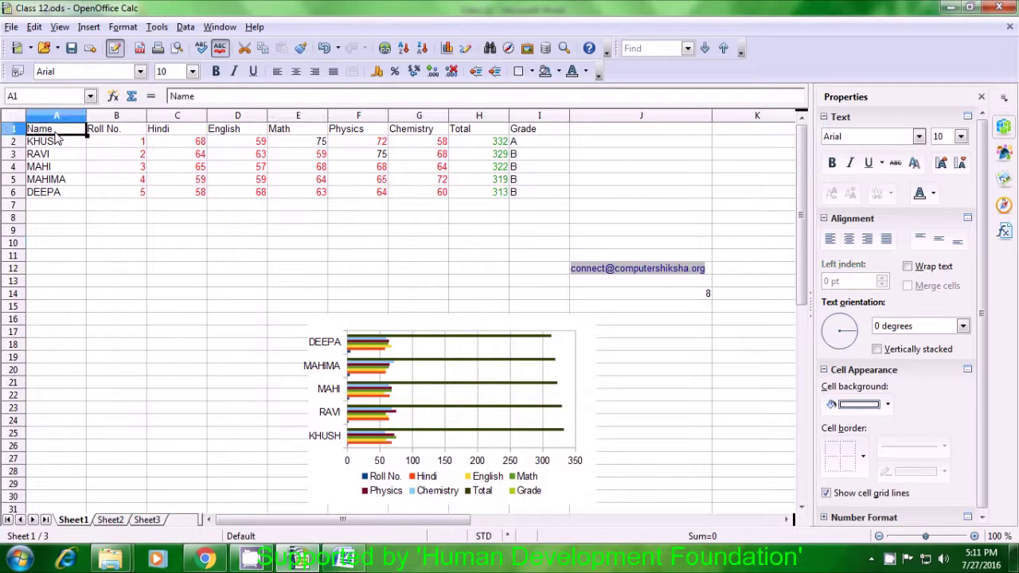
left_click_drag(55, 137, 513, 132)
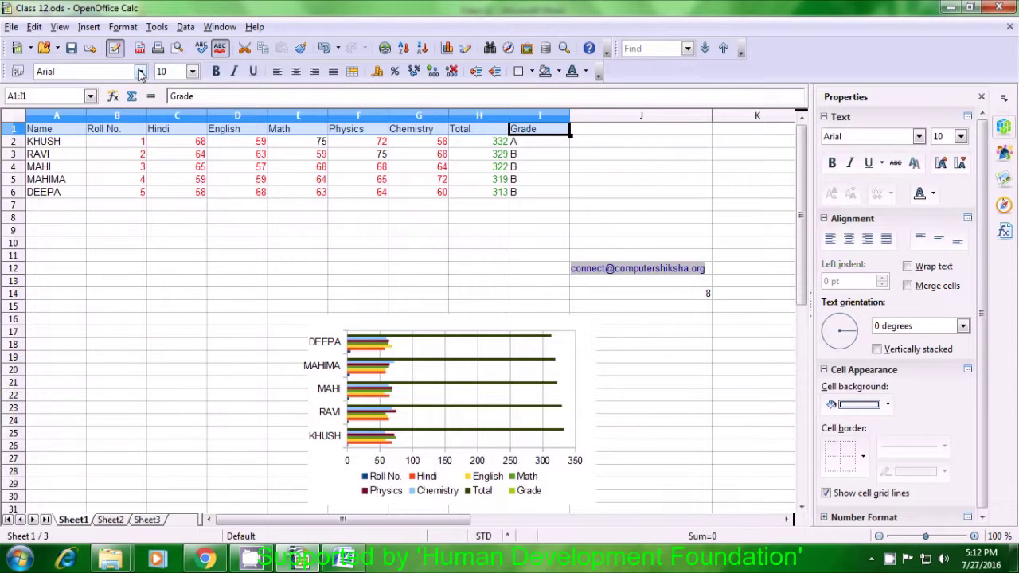
left_click(140, 72)
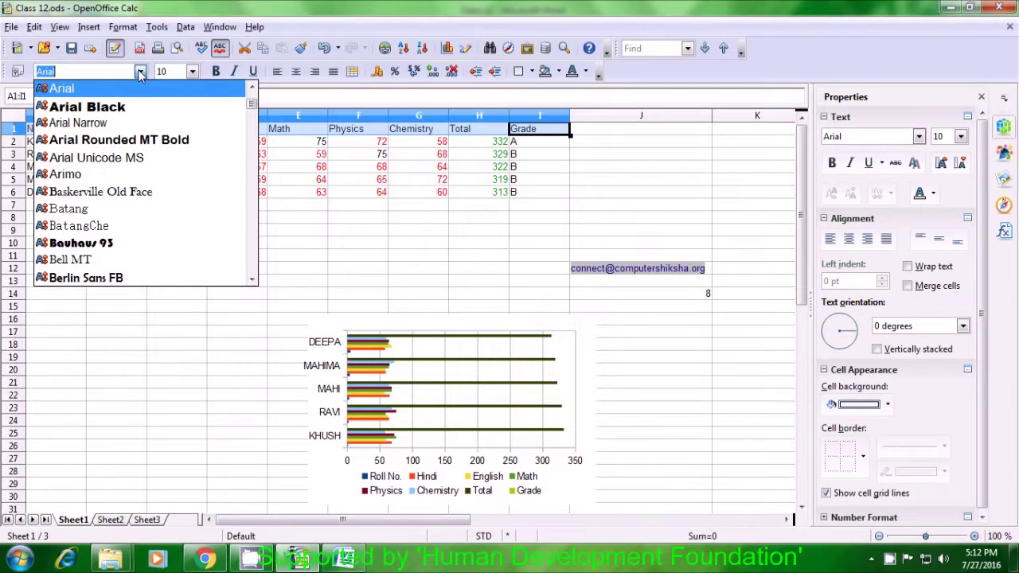
left_click(141, 113)
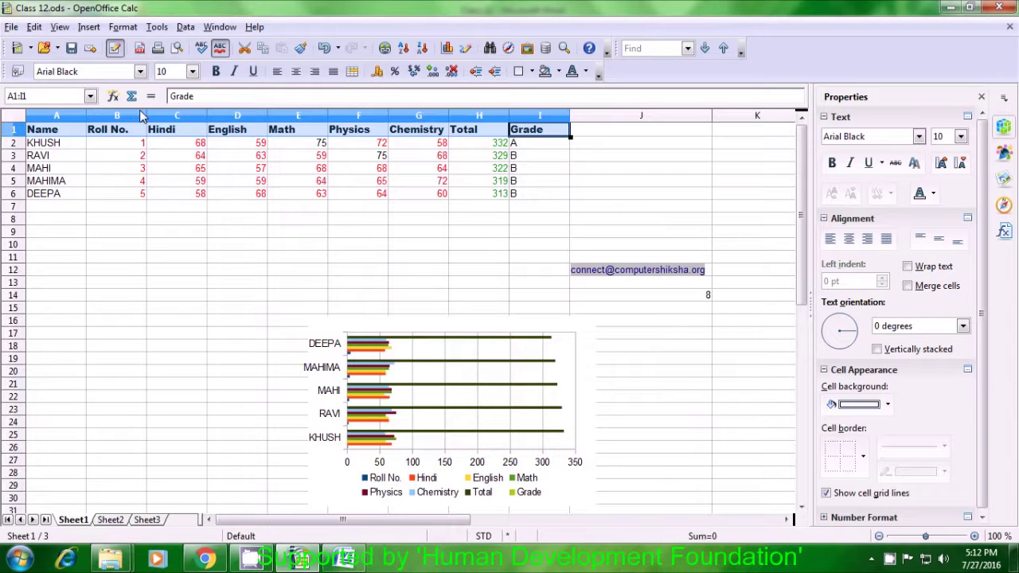
left_click(216, 72)
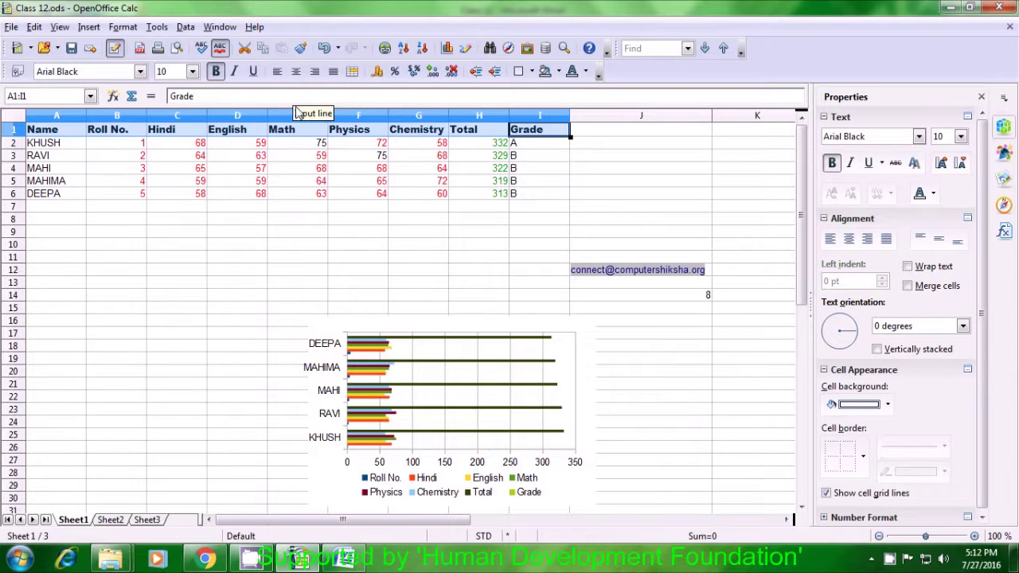
left_click(291, 225)
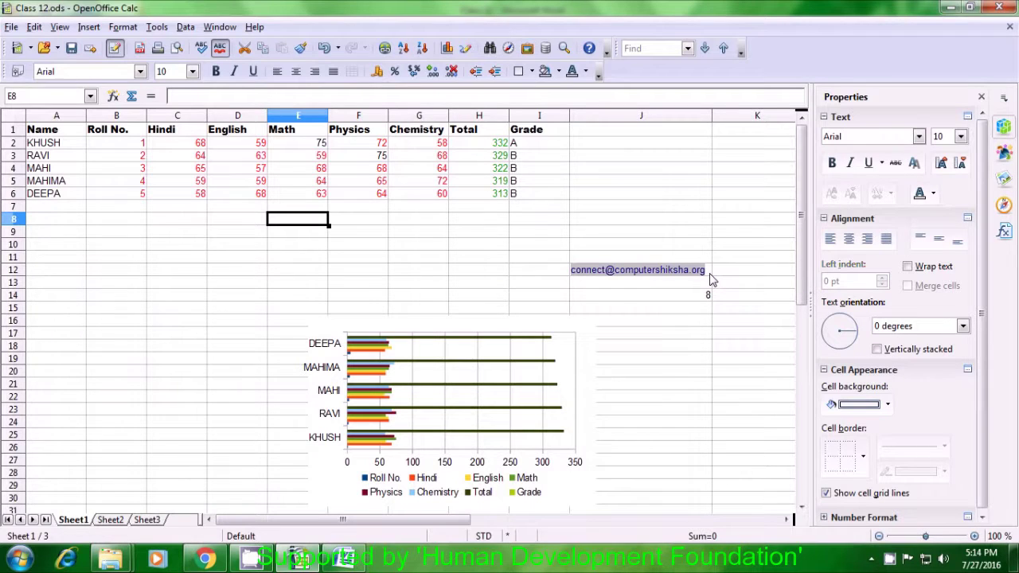
Select the e-mail address cell J12 and bring up the Data menu.
left_click(711, 275)
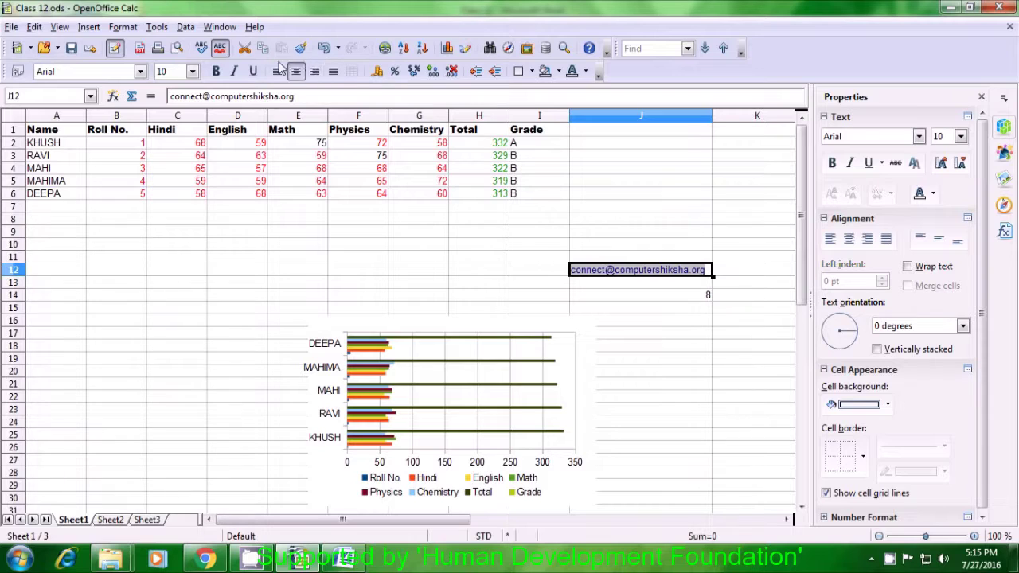
left_click(183, 27)
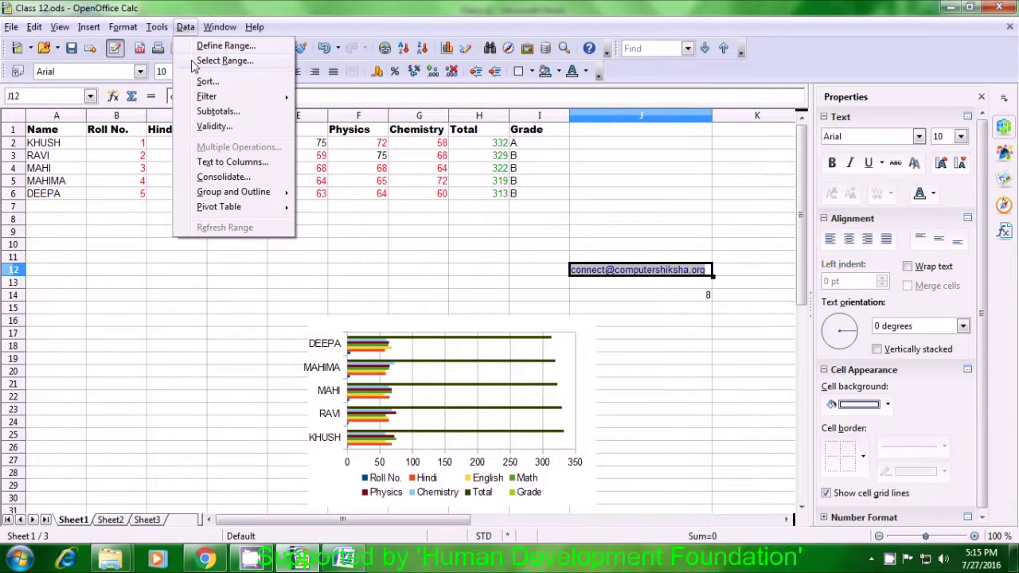
Run Text to Columns on J12 with Tab off and Other separators '@,.'.
left_click(215, 163)
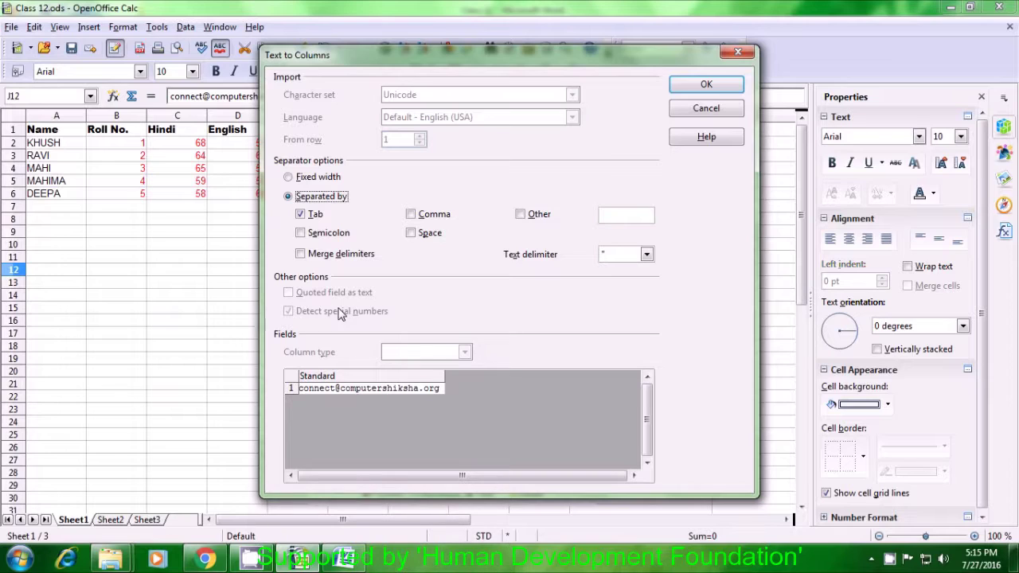
left_click(310, 217)
left_click(521, 216)
type("@")
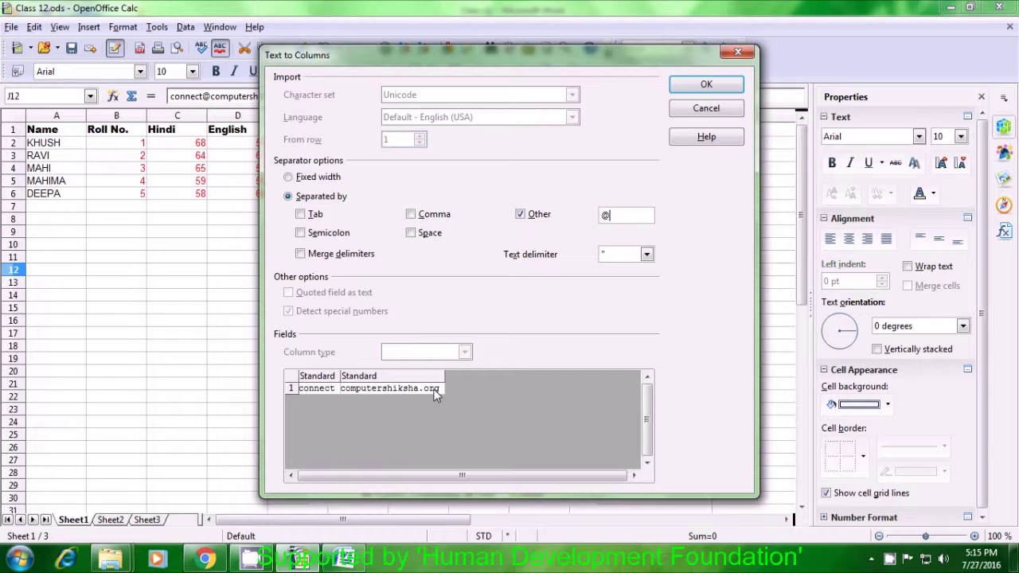
type(",.")
left_click(720, 85)
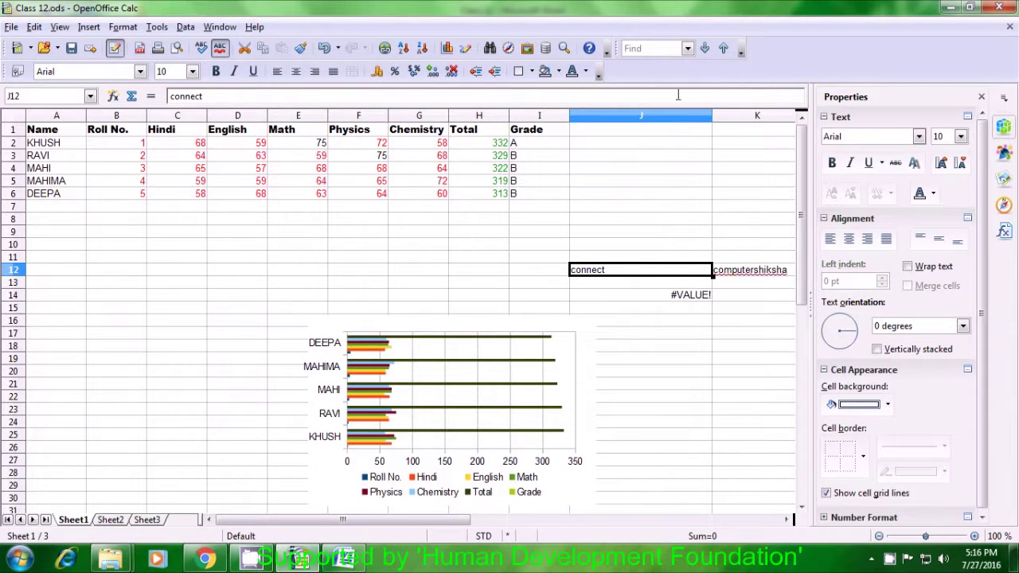
left_click(625, 320)
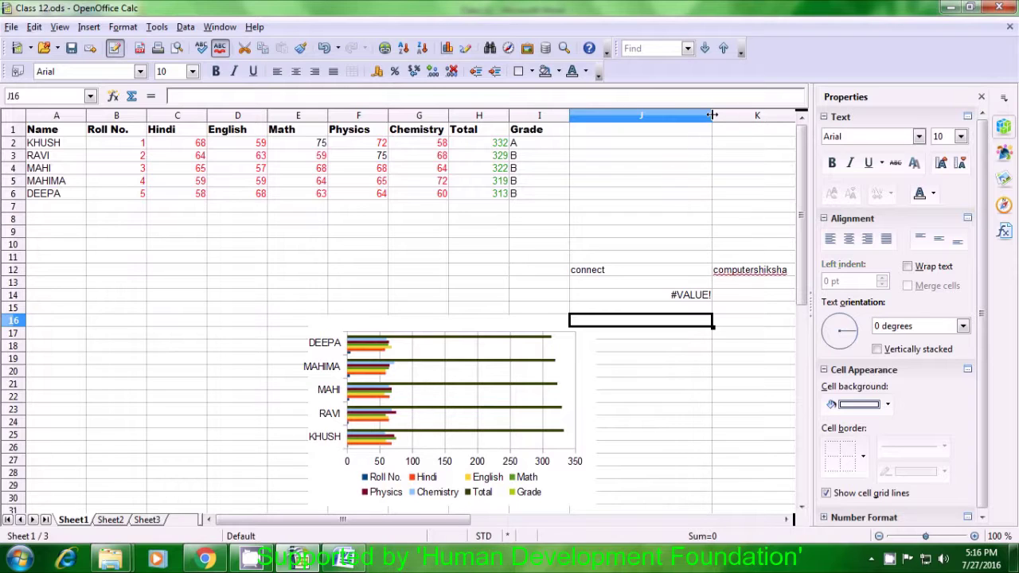
double_click(713, 116)
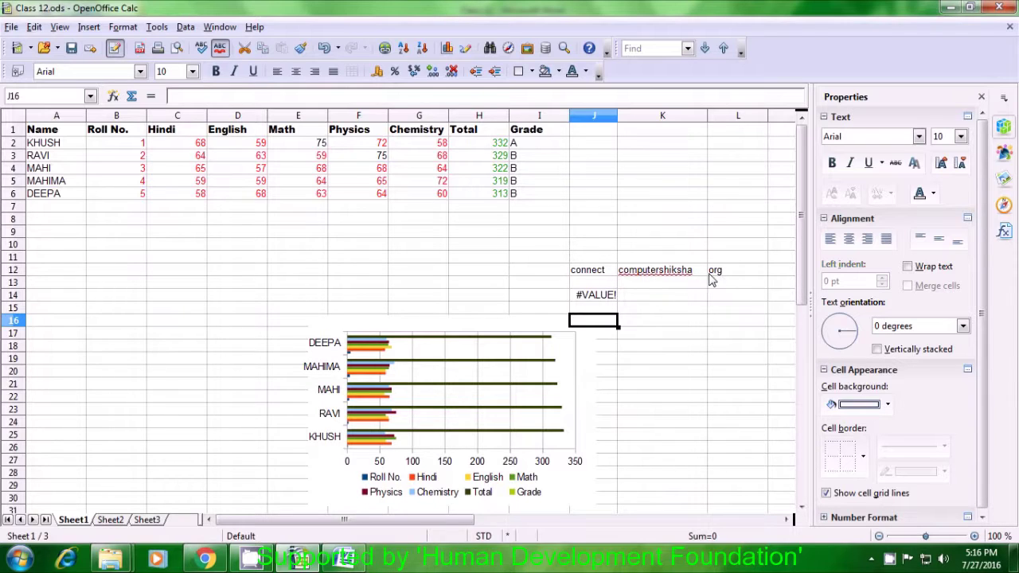
left_click(540, 284)
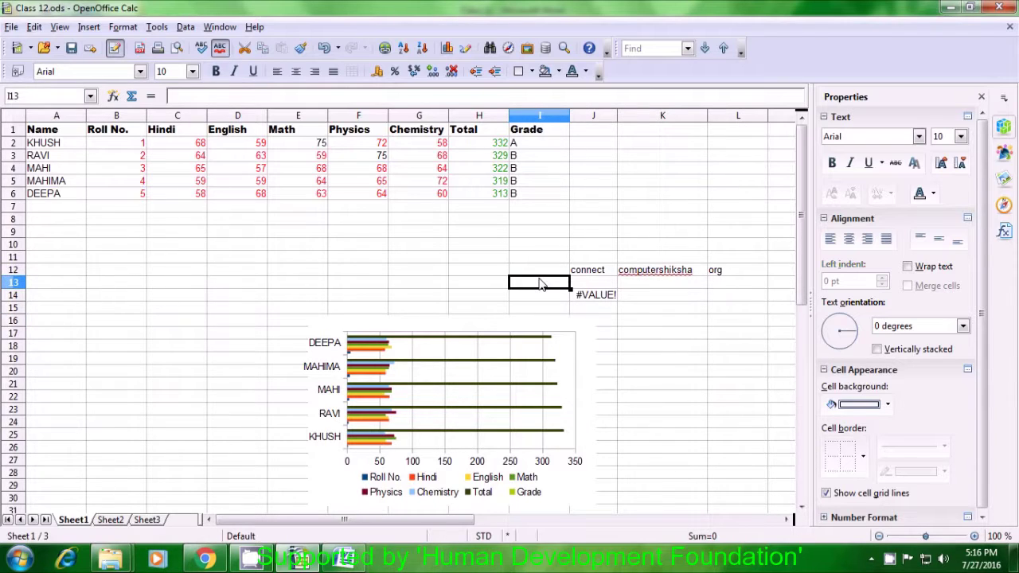